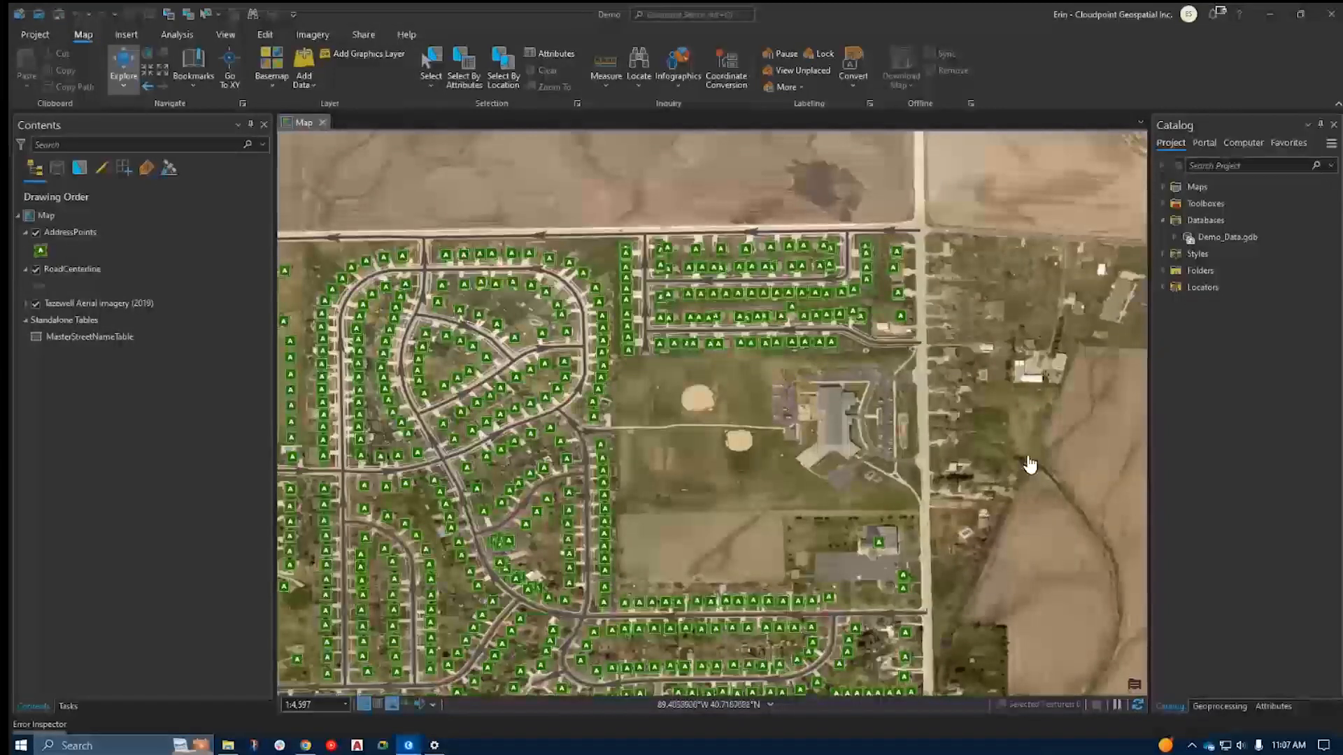
Open the AddressPoints attribute table and examine its legacy street name and Full Road Name fields.
{"action": "left_click", "coordinate": [89, 233]}
{"action": "right_click", "coordinate": [90, 234]}
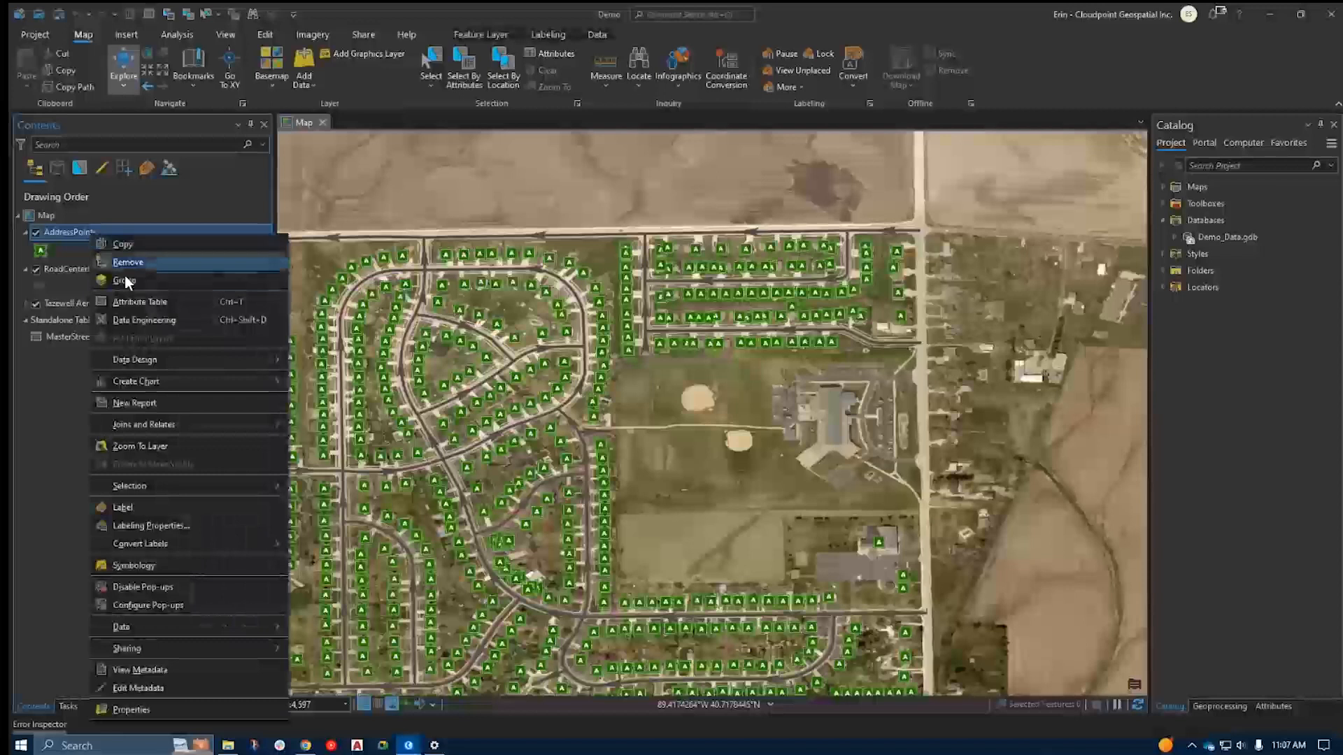
{"action": "left_click", "coordinate": [128, 302]}
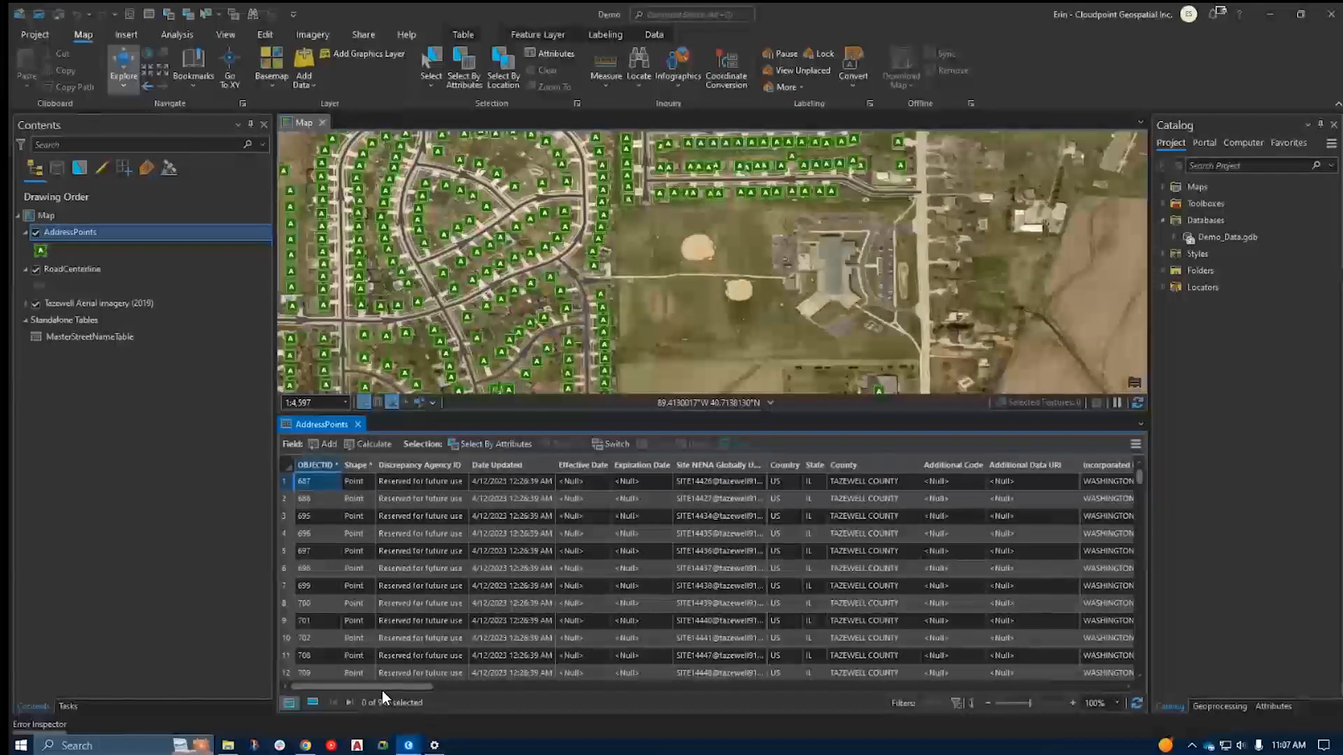
{"action": "left_click_drag", "start_coordinate": [413, 686], "coordinate": [736, 690]}
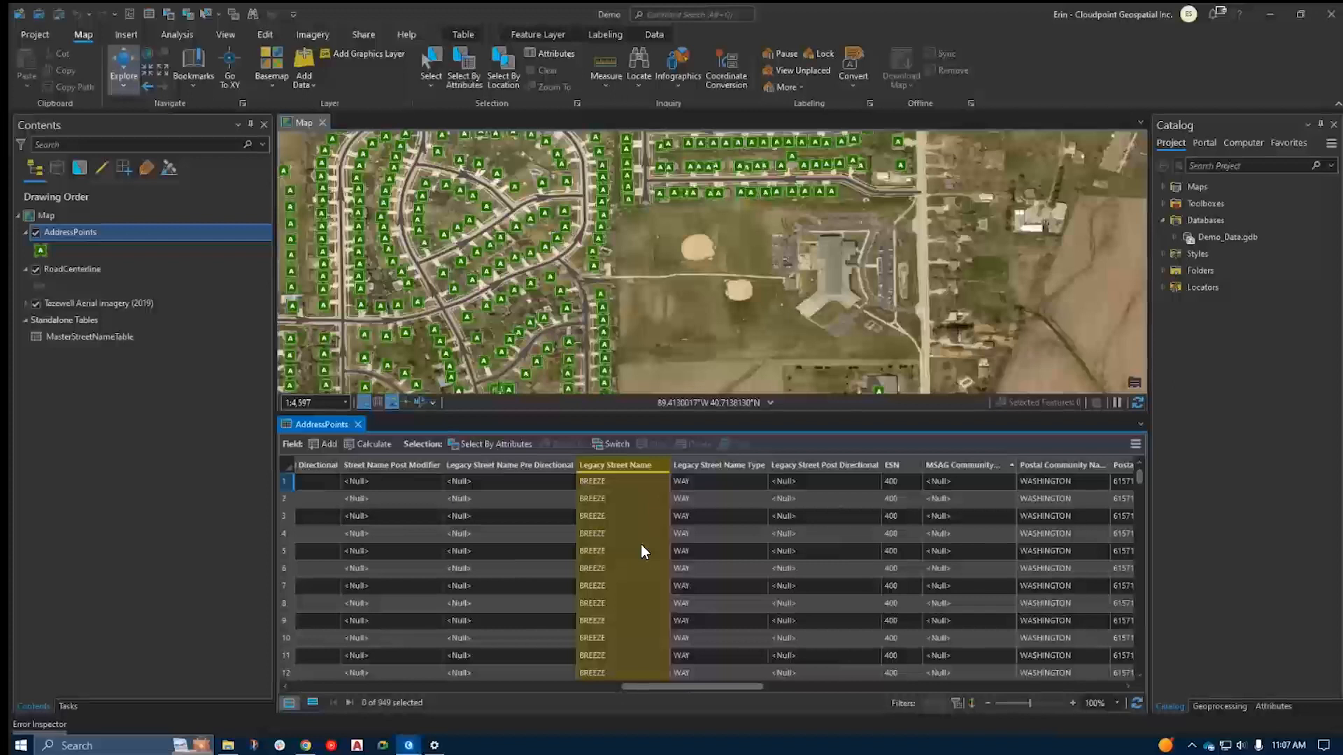
{"action": "left_click_drag", "start_coordinate": [675, 685], "coordinate": [975, 698]}
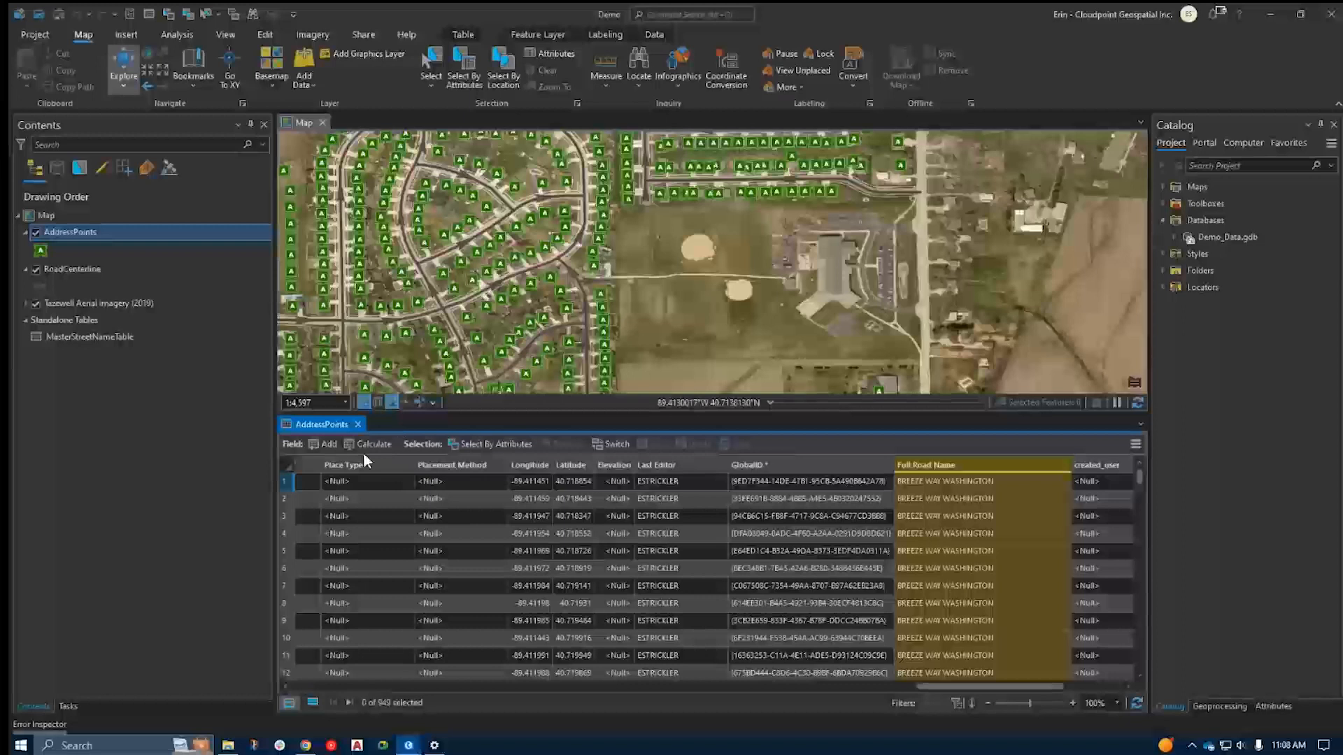
Open MasterStreetNameTable to compare its FullName field with the address points' Full Road Name, and list the contents of Demo_Data.gdb.
{"action": "right_click", "coordinate": [64, 337]}
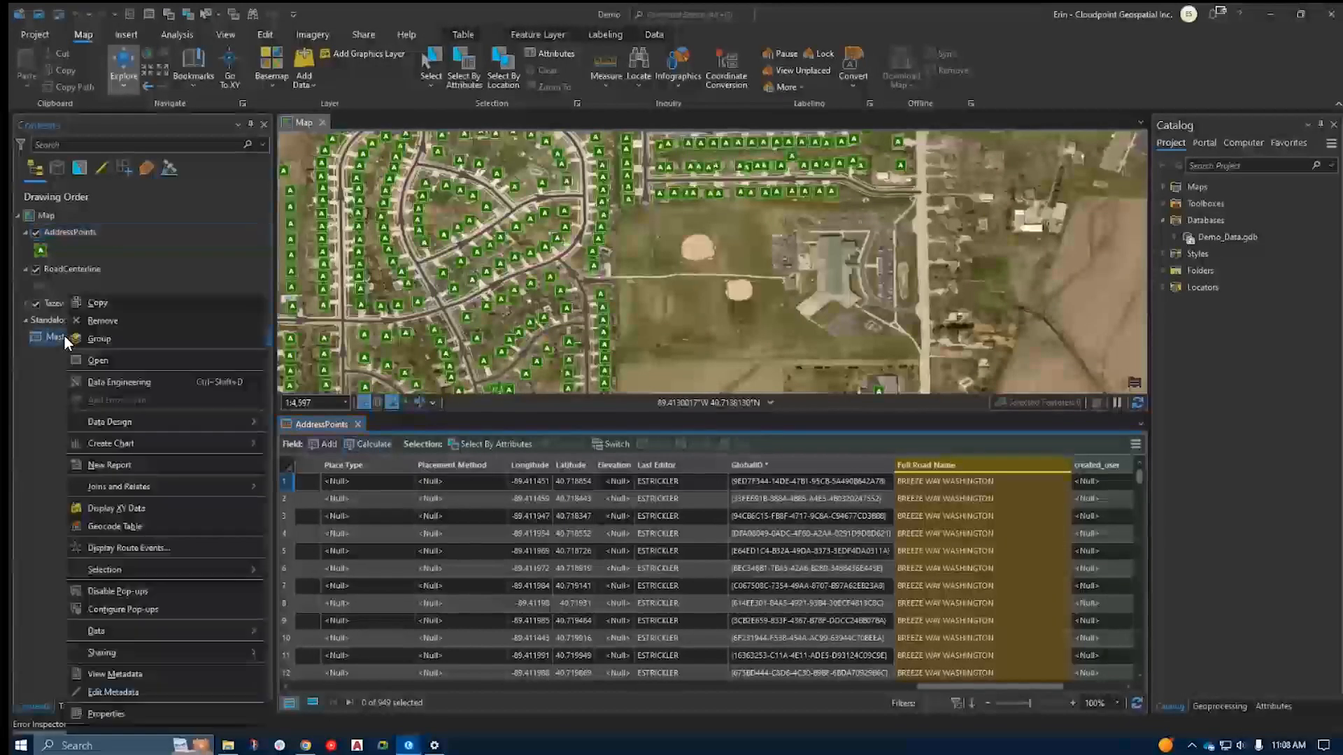
{"action": "left_click", "coordinate": [119, 361]}
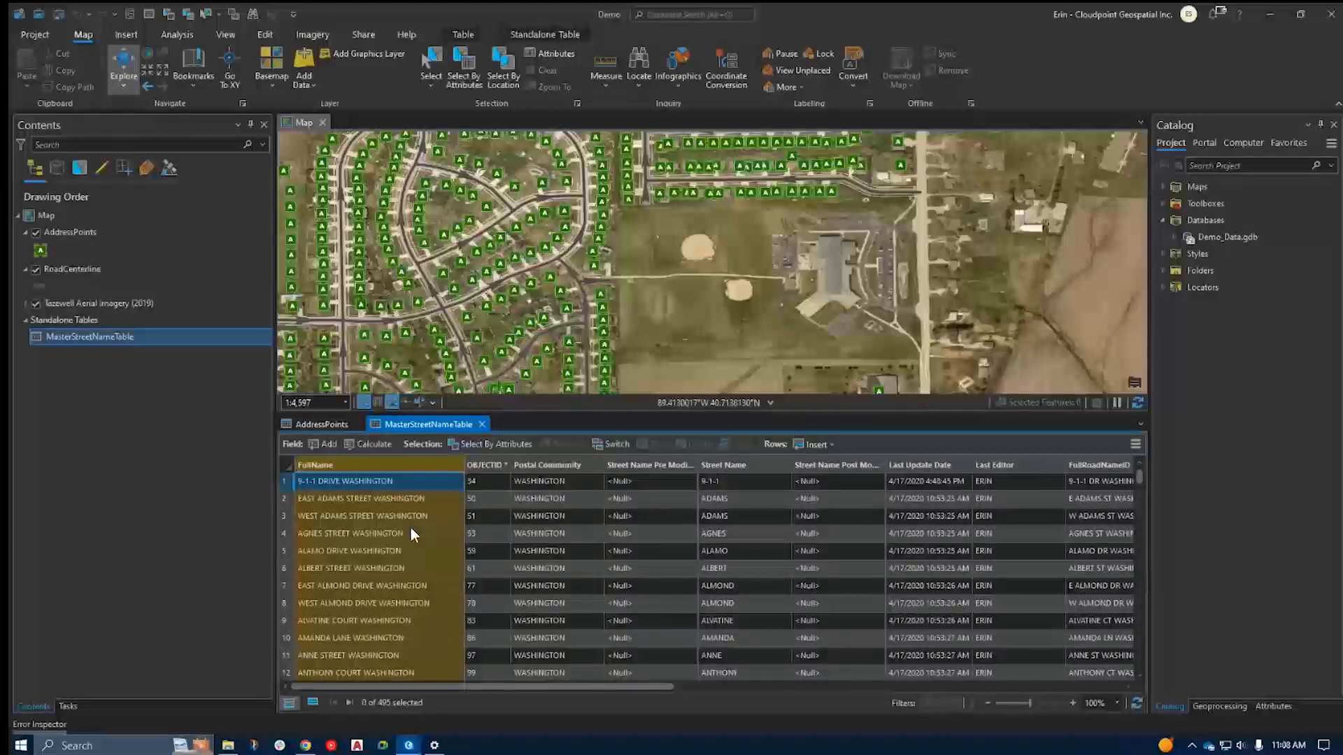
{"action": "left_click", "coordinate": [323, 424]}
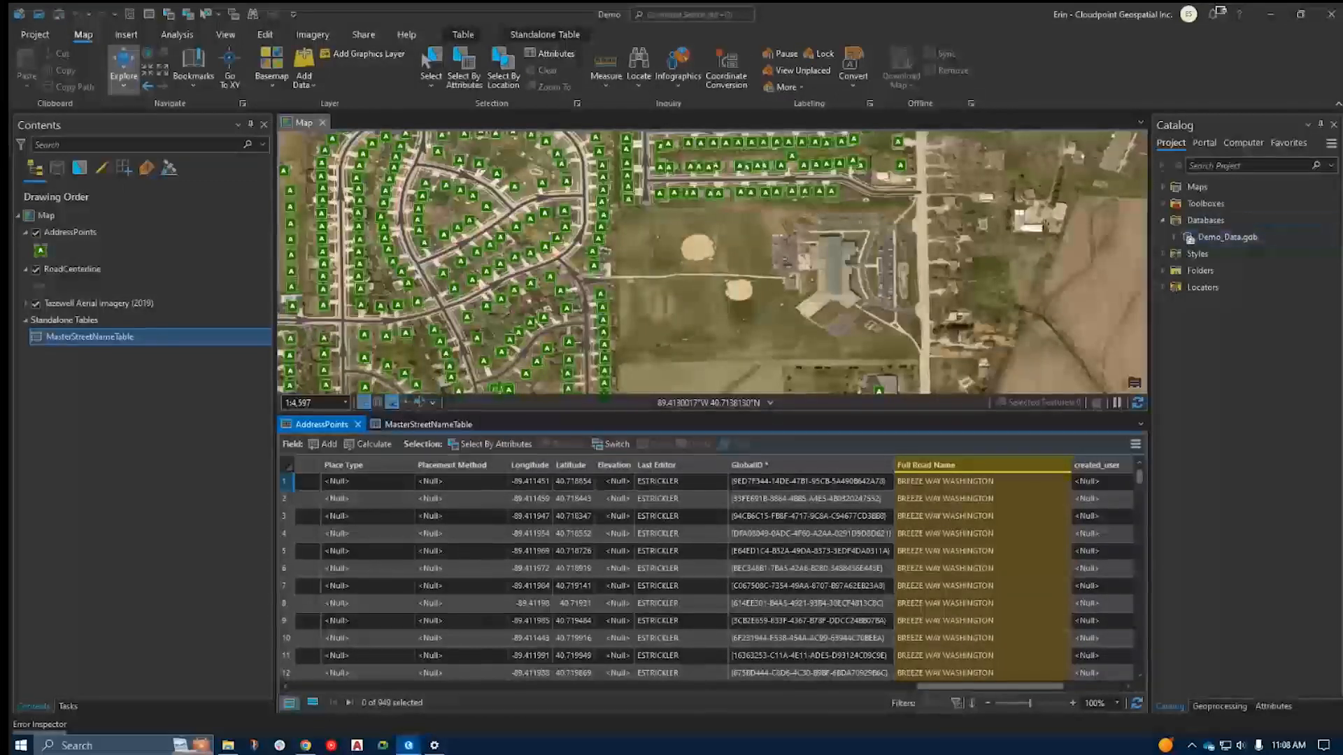
{"action": "left_click", "coordinate": [1175, 237]}
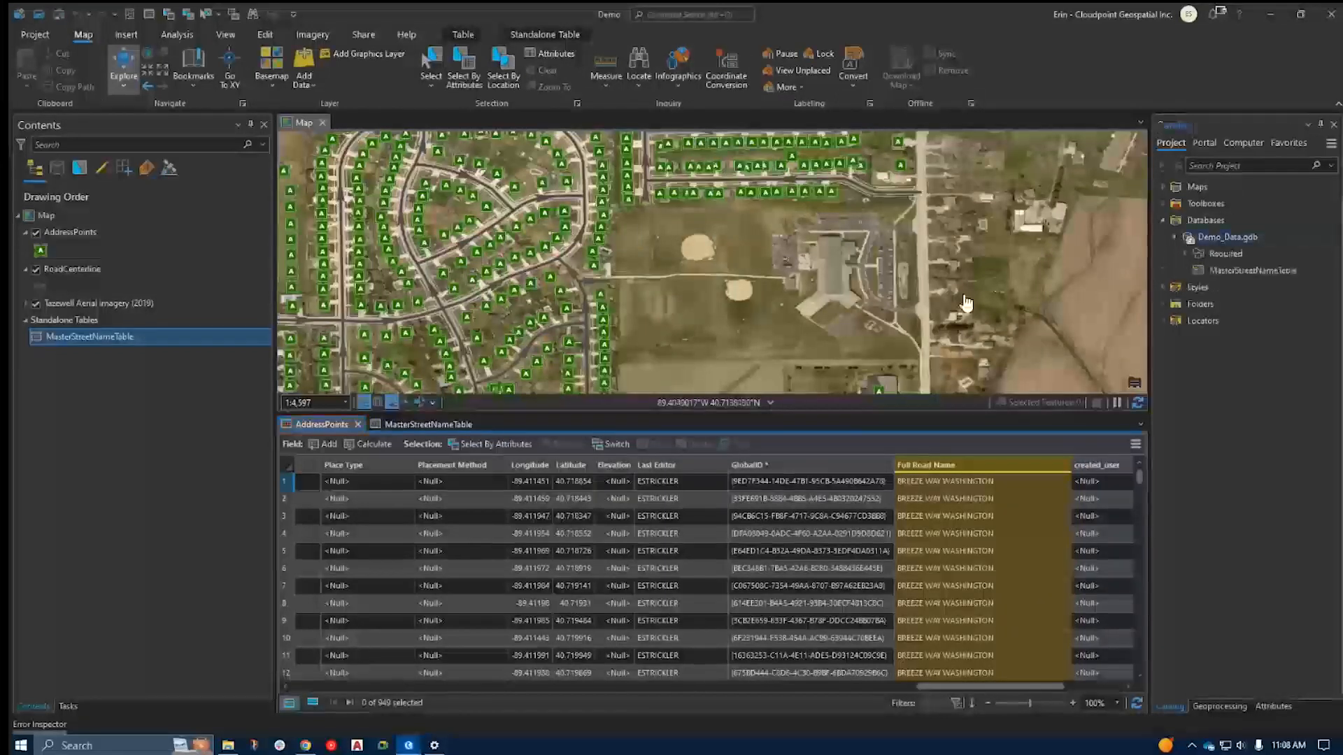
{"action": "left_click_drag", "start_coordinate": [999, 687], "coordinate": [1085, 689]}
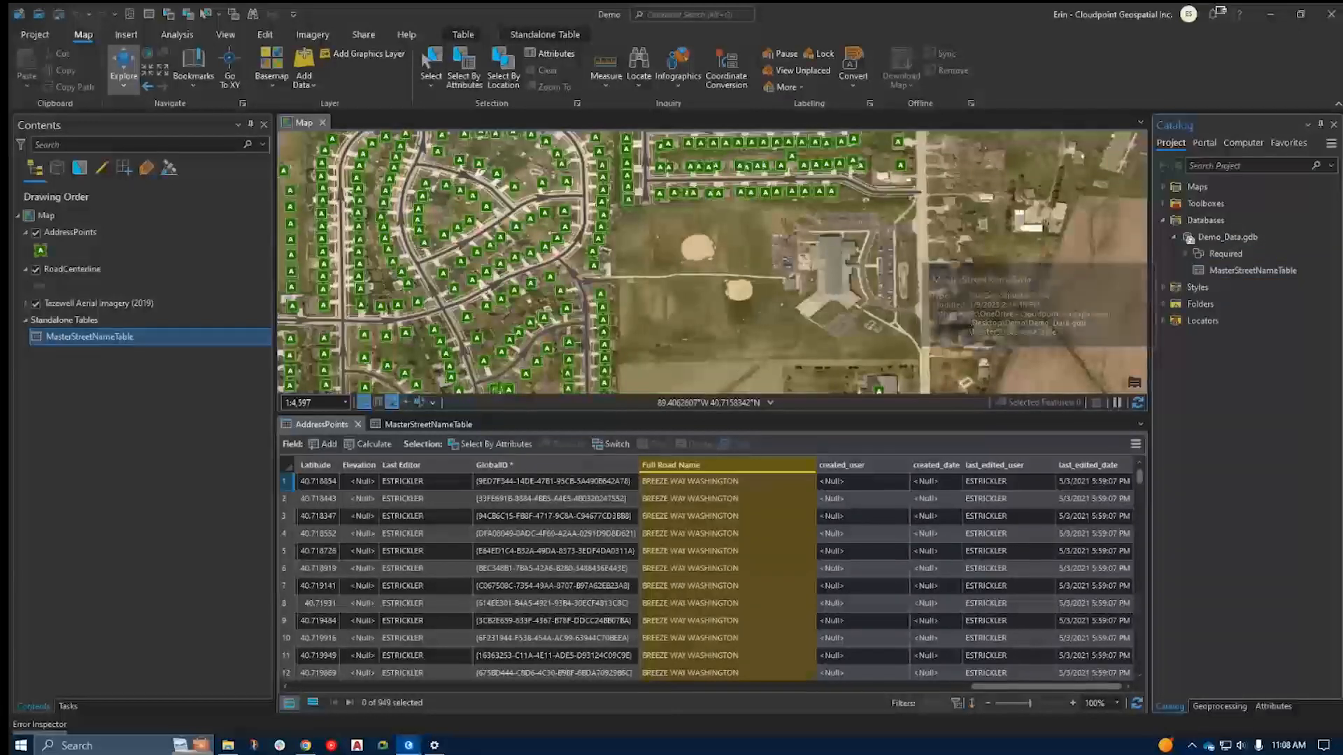
Select the westernmost address point on the south side of the street above the ball fields and display its attributes in a widened pane.
{"action": "left_click", "coordinate": [431, 66]}
{"action": "scroll", "coordinate": [663, 172], "scroll_direction": "up", "scroll_amount": 3}
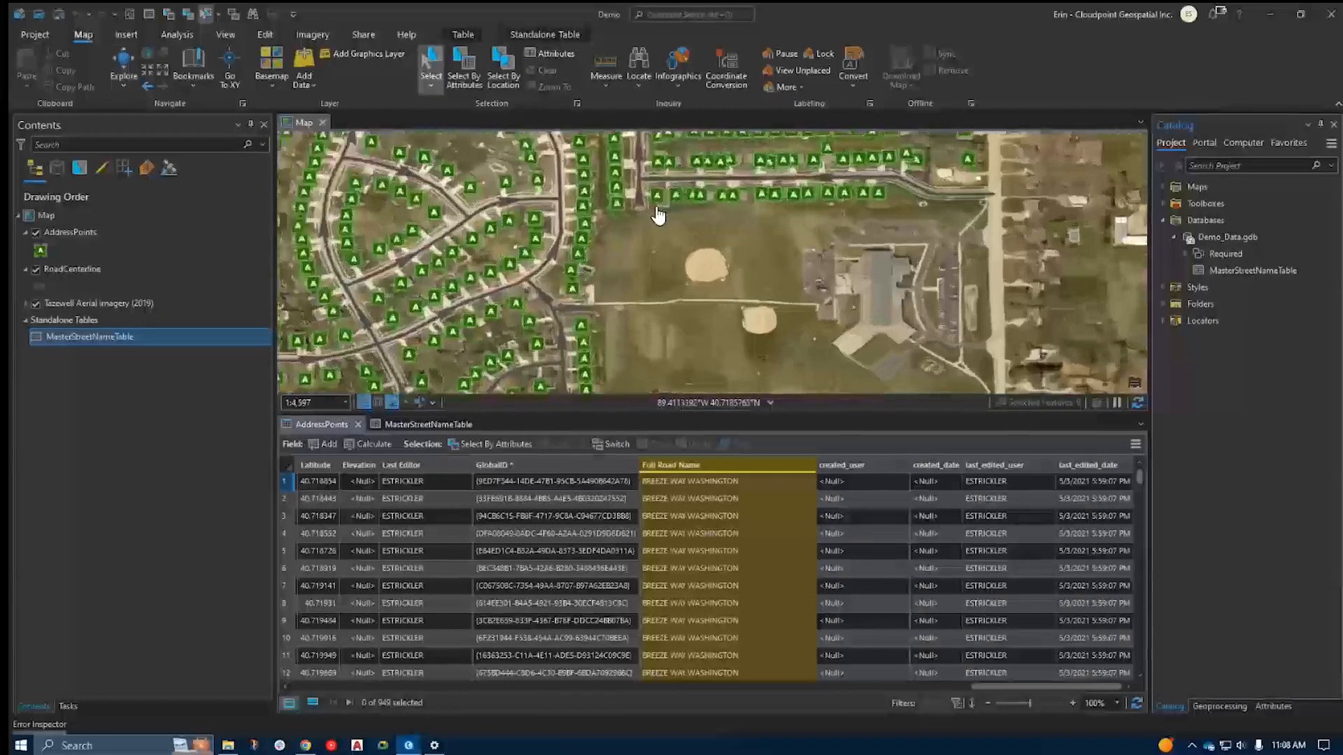
{"action": "left_click", "coordinate": [654, 197]}
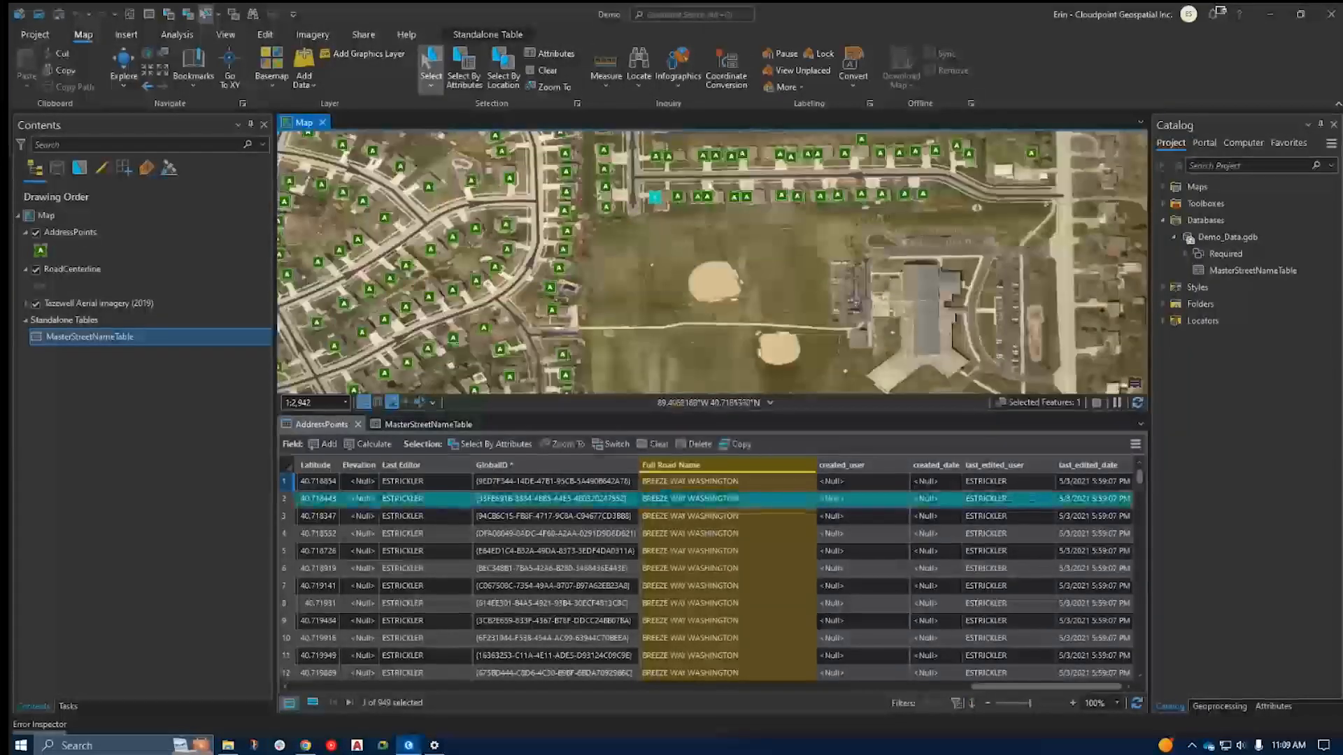
{"action": "left_click", "coordinate": [1273, 706]}
{"action": "left_click_drag", "start_coordinate": [1149, 532], "coordinate": [1076, 531]}
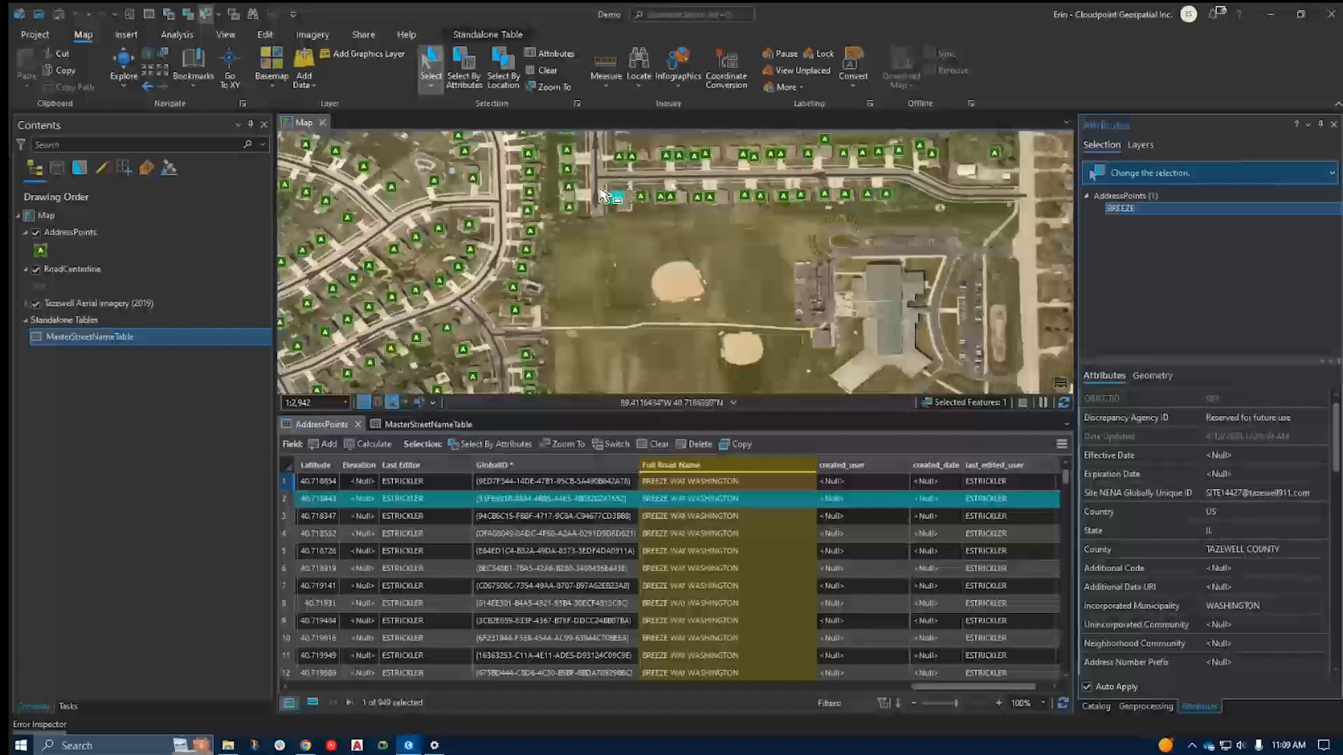
Set the selected address point's Street Name to EASY and keep WAY as its Street Name Post Type.
{"action": "scroll", "coordinate": [1205, 456], "scroll_direction": "down", "scroll_amount": 3}
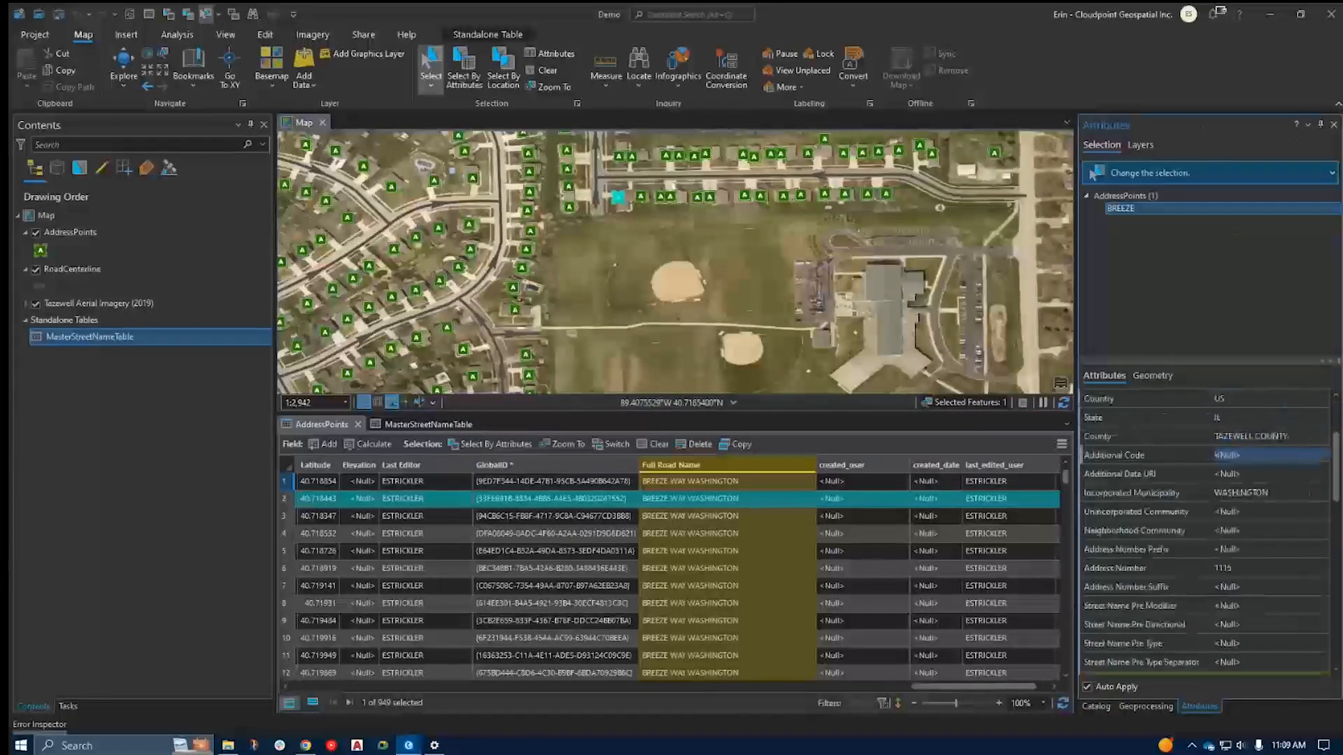
{"action": "scroll", "coordinate": [1242, 456], "scroll_direction": "down", "scroll_amount": 1}
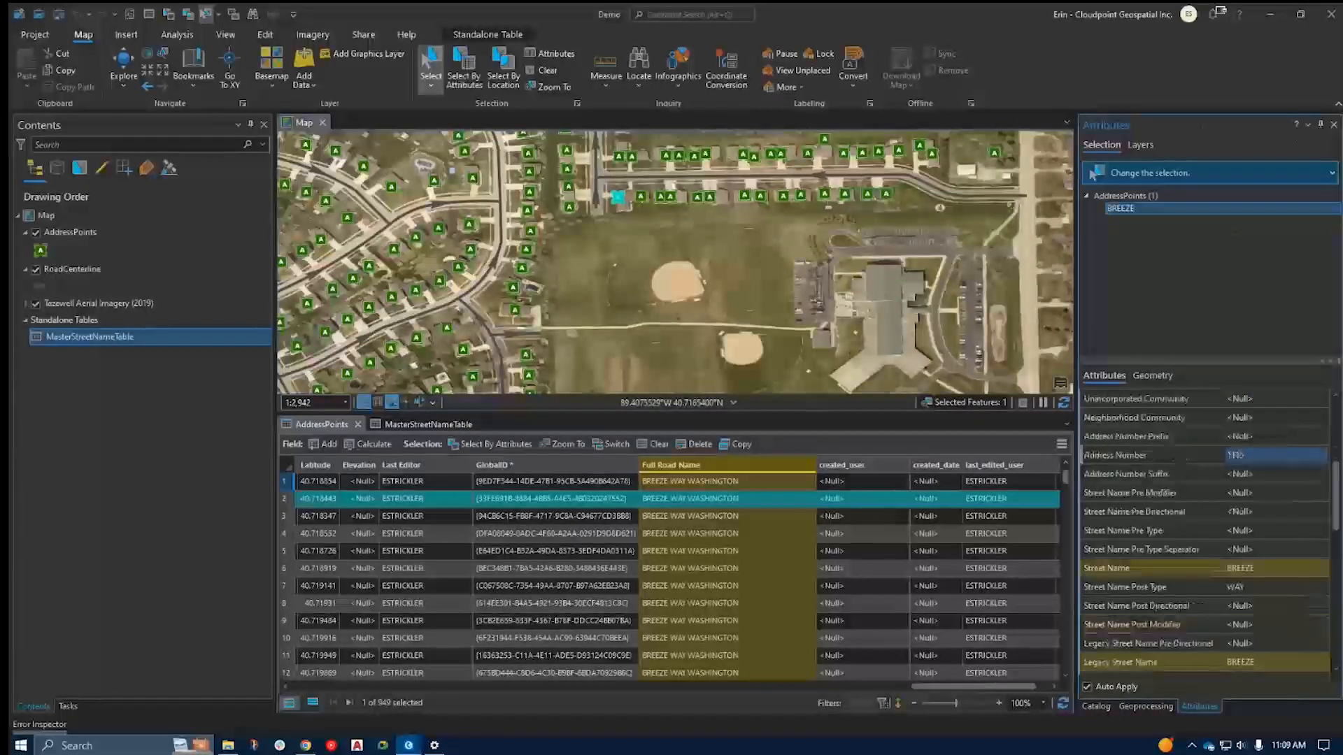
{"action": "left_click", "coordinate": [1253, 568]}
{"action": "type", "text": "EASY"}
{"action": "key", "text": "Tab"}
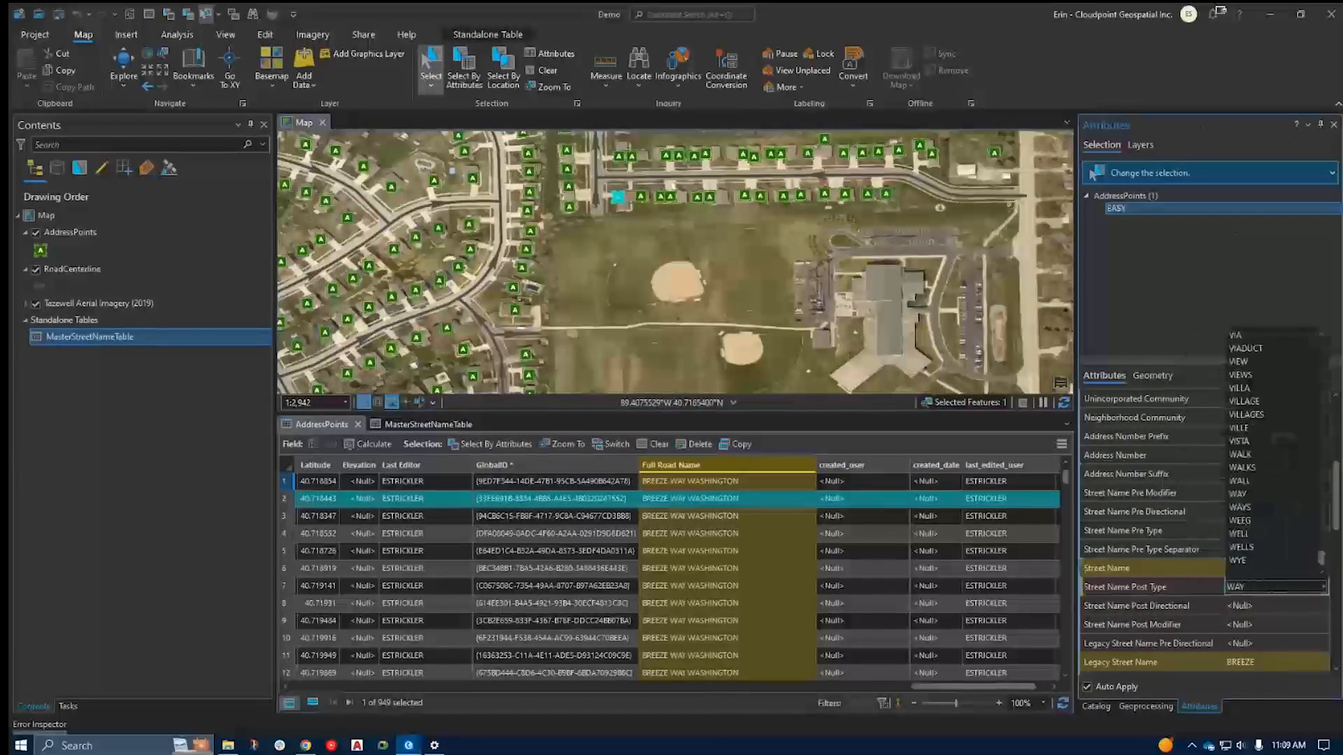
{"action": "left_click", "coordinate": [1239, 494]}
Set the selected address point's Legacy Street Name to Easy.
{"action": "scroll", "coordinate": [1266, 617], "scroll_direction": "down", "scroll_amount": 1}
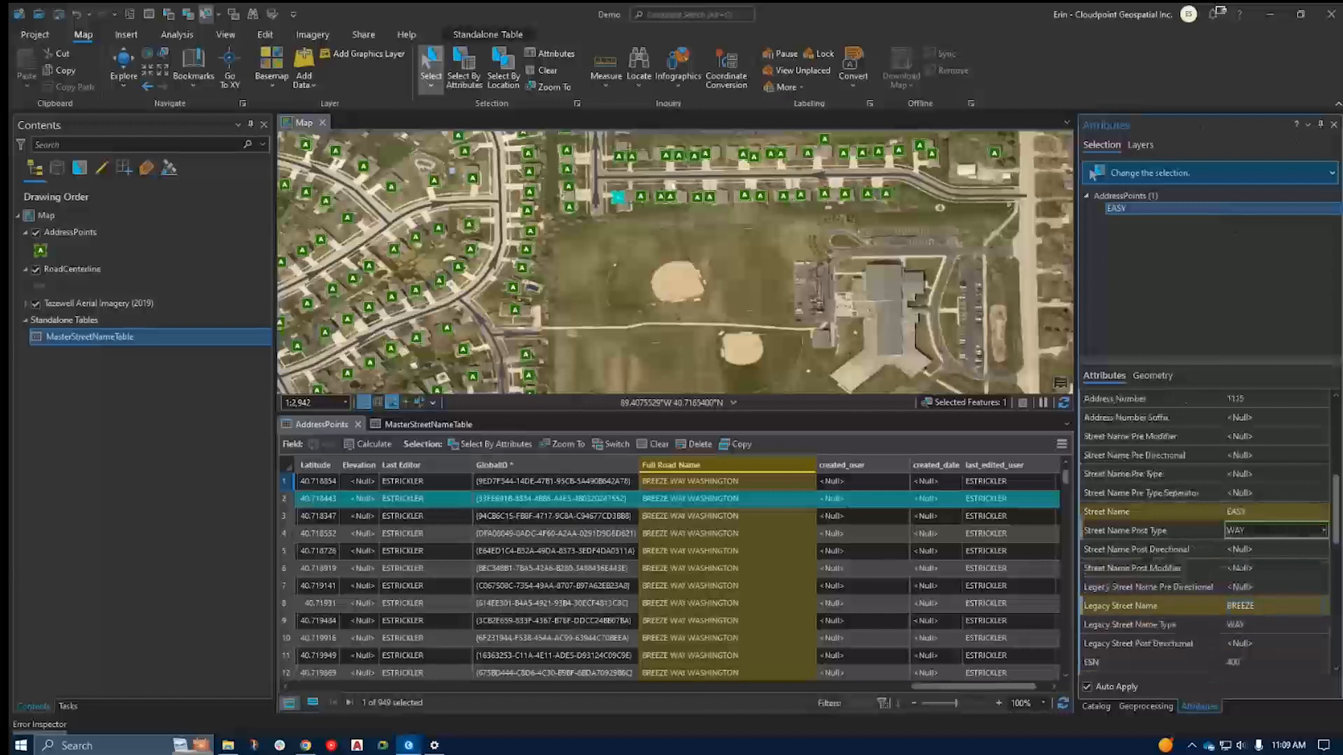
{"action": "left_click", "coordinate": [1259, 607]}
{"action": "type", "text": "Easy"}
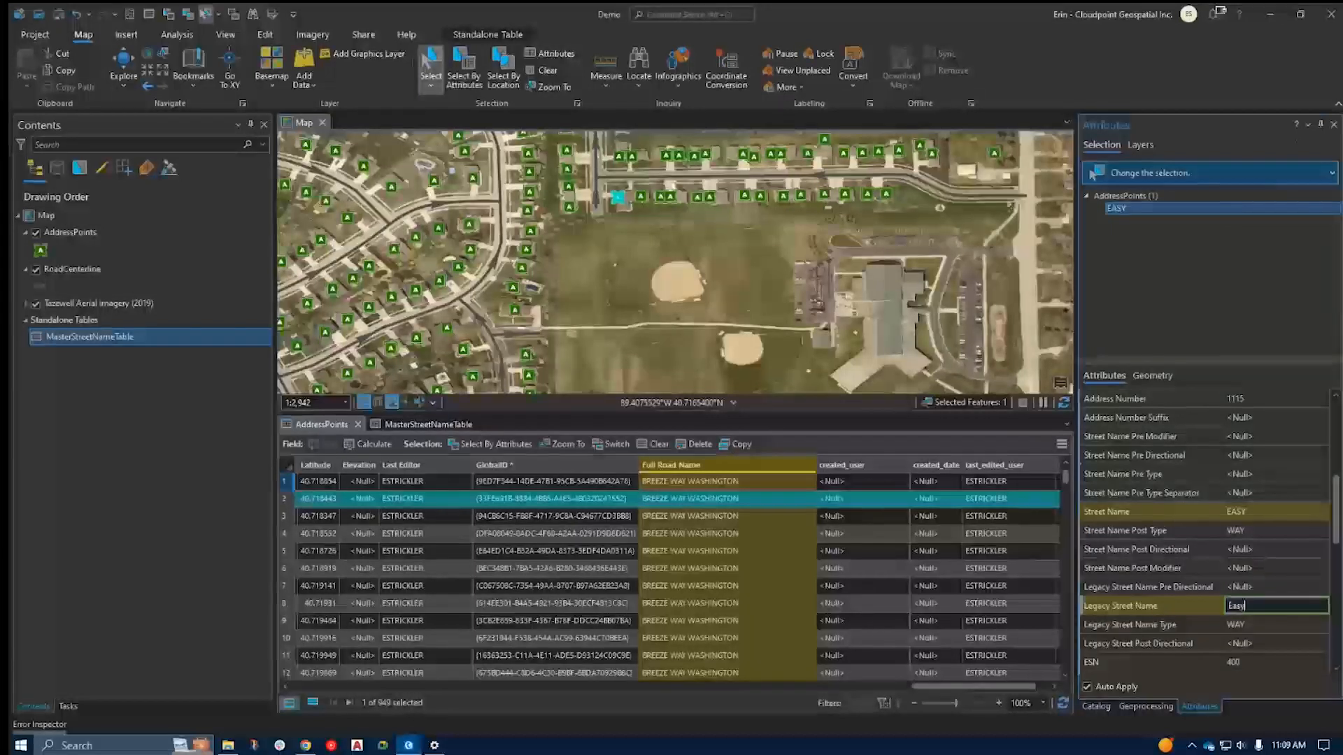
{"action": "key", "text": "Tab"}
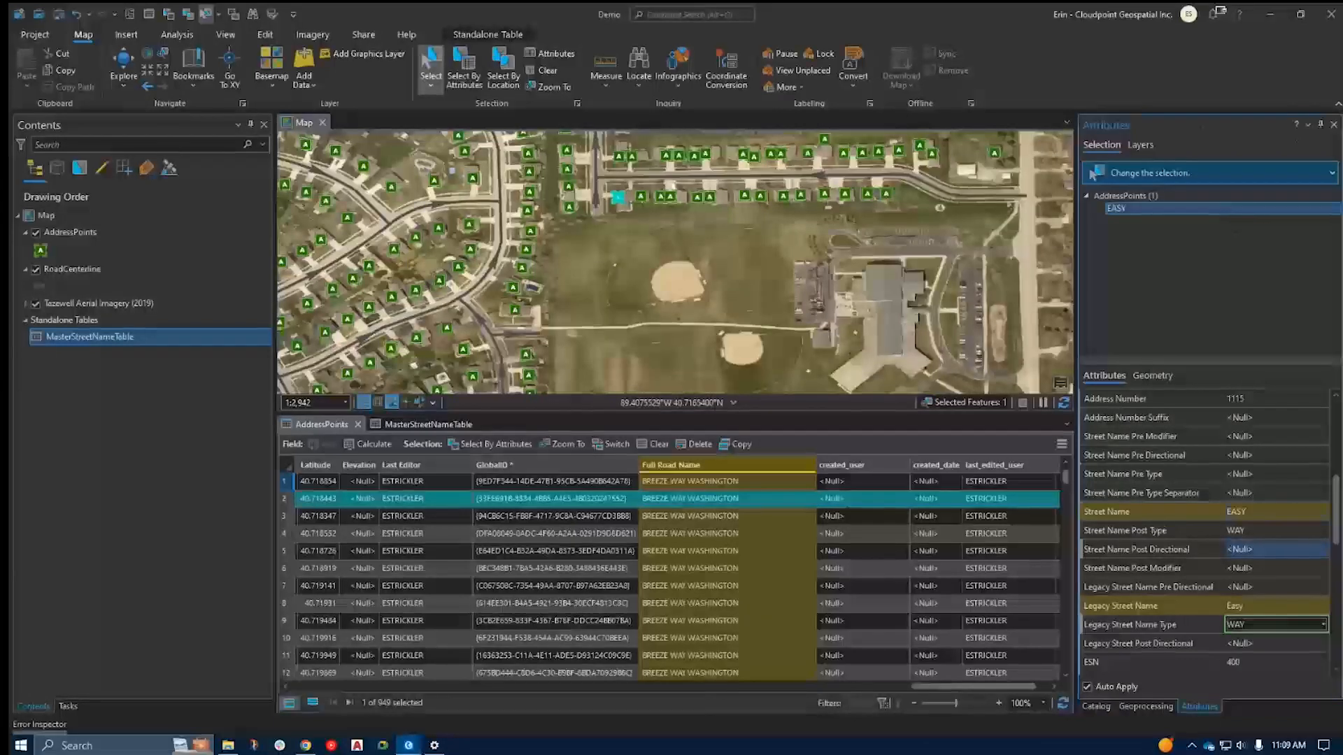
Compare the address point's Street Name, Legacy Street Name and Full Road Name values for consistency.
{"action": "scroll", "coordinate": [1229, 493], "scroll_direction": "up", "scroll_amount": 2}
{"action": "left_click", "coordinate": [1242, 623]}
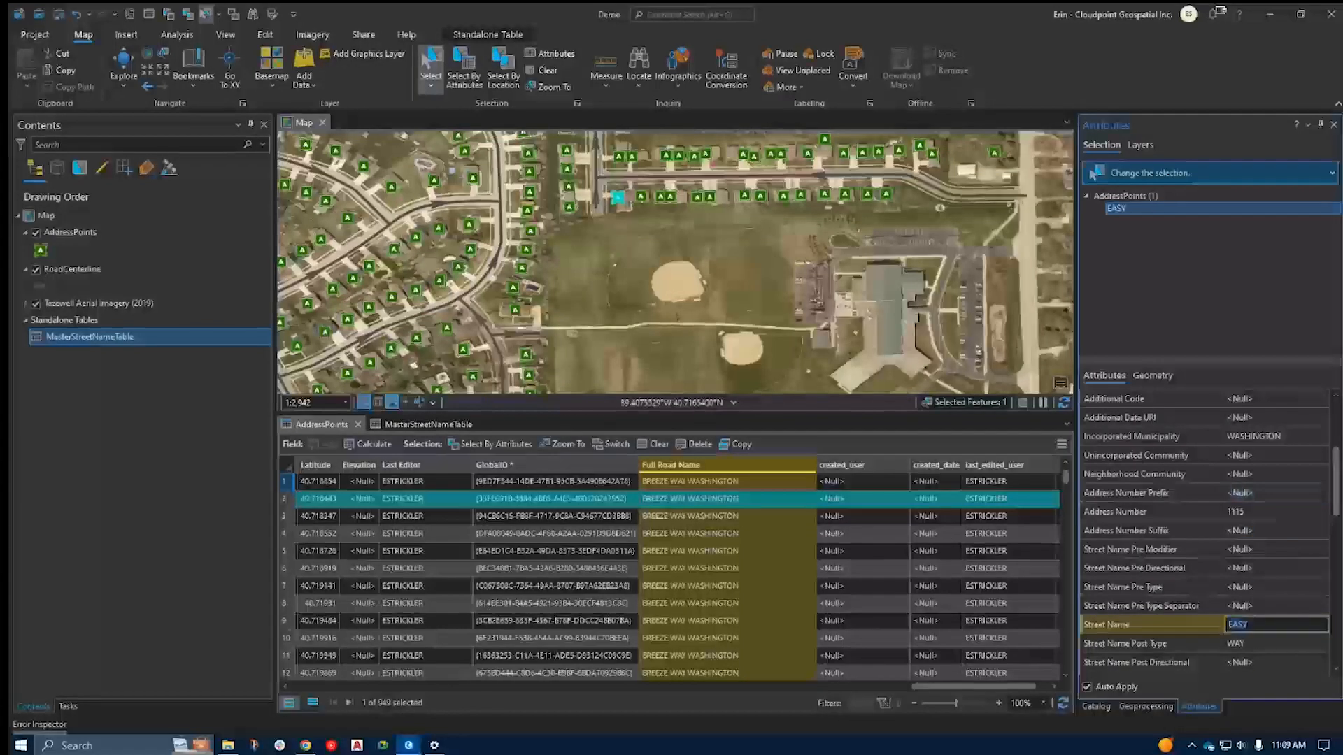
{"action": "scroll", "coordinate": [1241, 601], "scroll_direction": "down", "scroll_amount": 2}
{"action": "left_click", "coordinate": [1259, 606]}
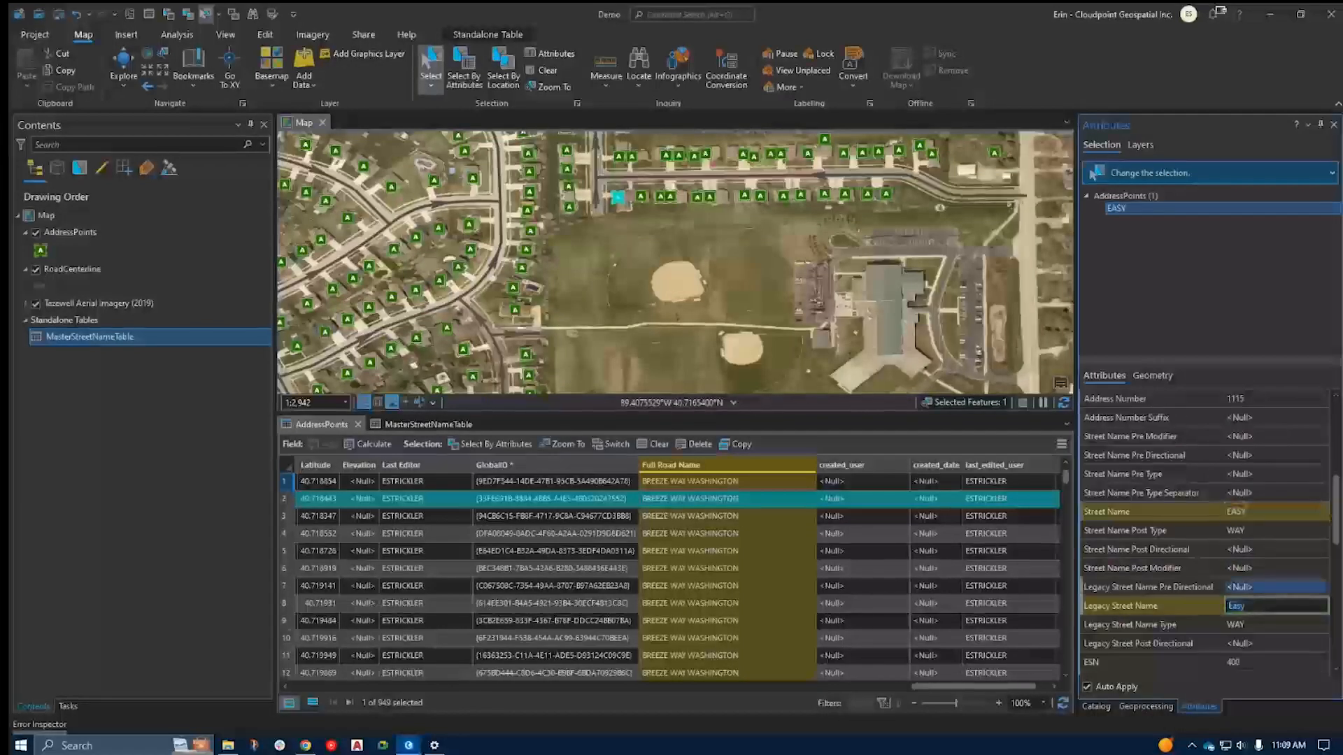
{"action": "scroll", "coordinate": [1252, 546], "scroll_direction": "down", "scroll_amount": 3}
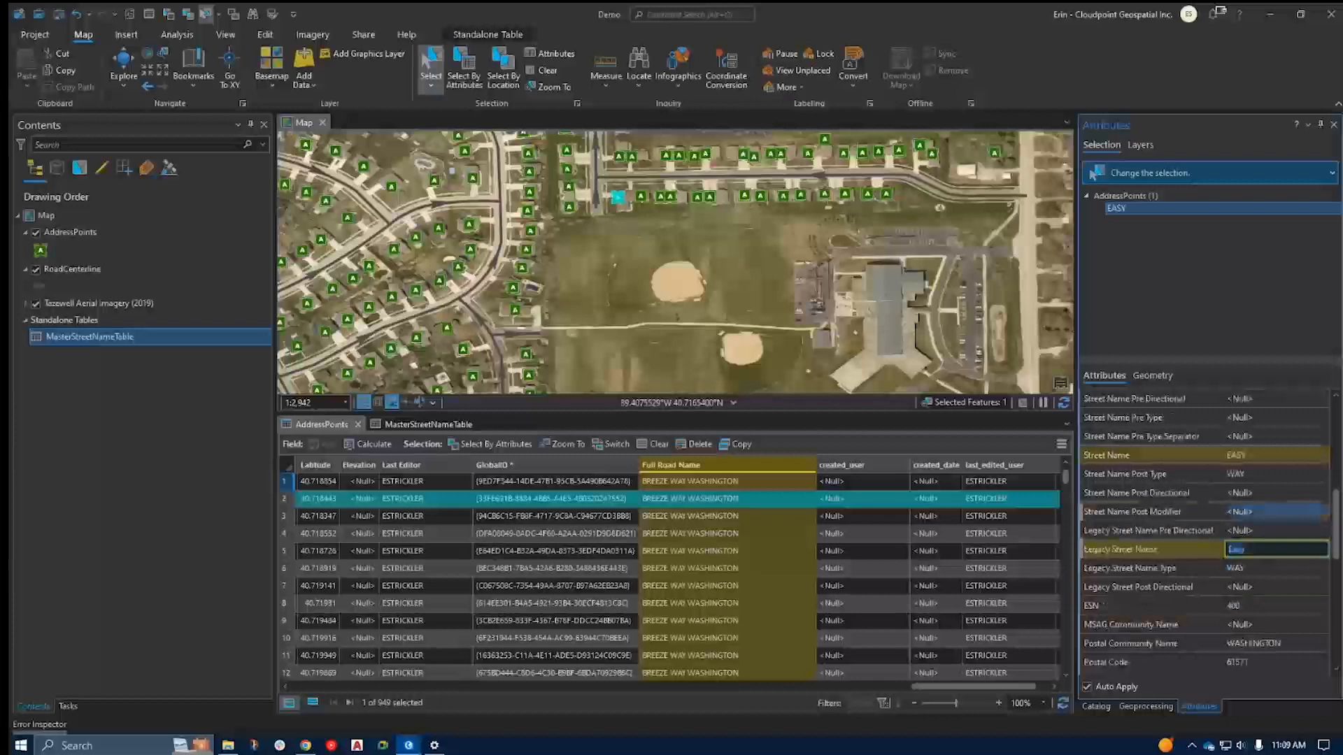
{"action": "scroll", "coordinate": [1259, 606], "scroll_direction": "down", "scroll_amount": 5}
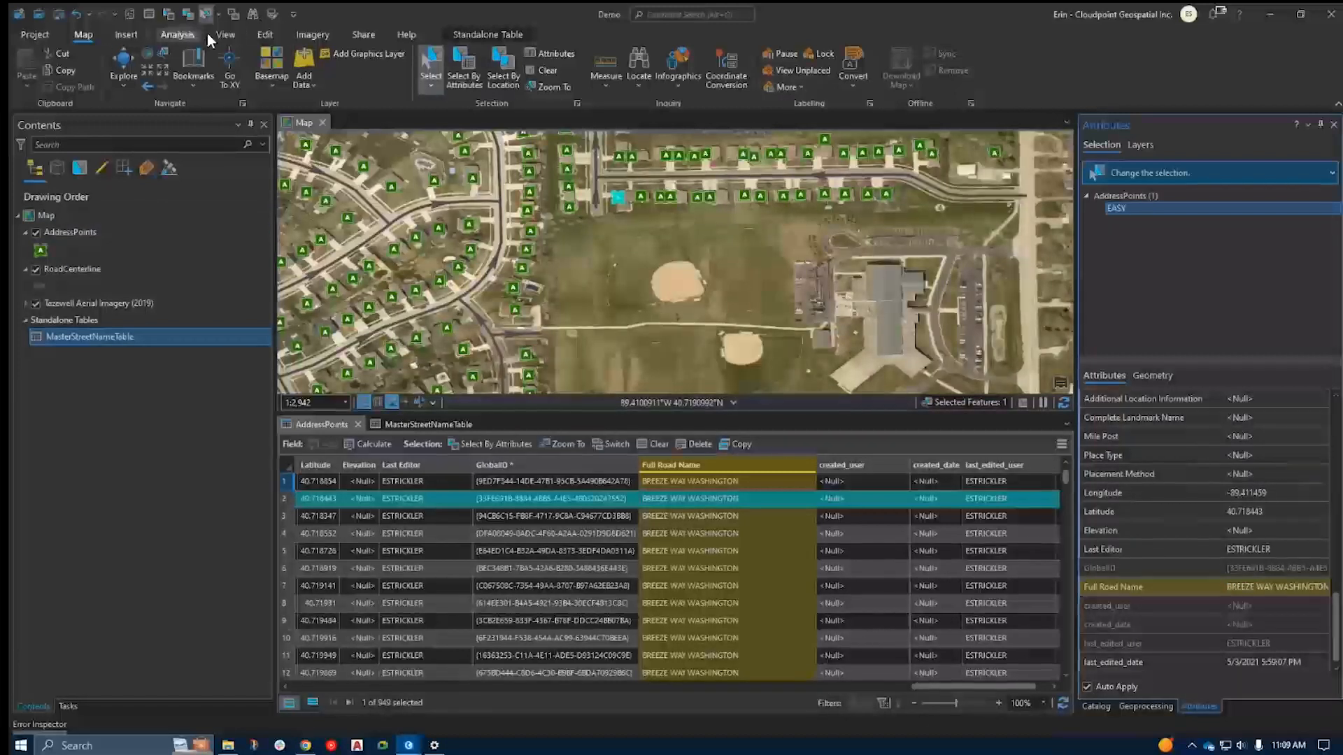
Discard all the attribute edits made to the selected address point.
{"action": "left_click", "coordinate": [266, 34]}
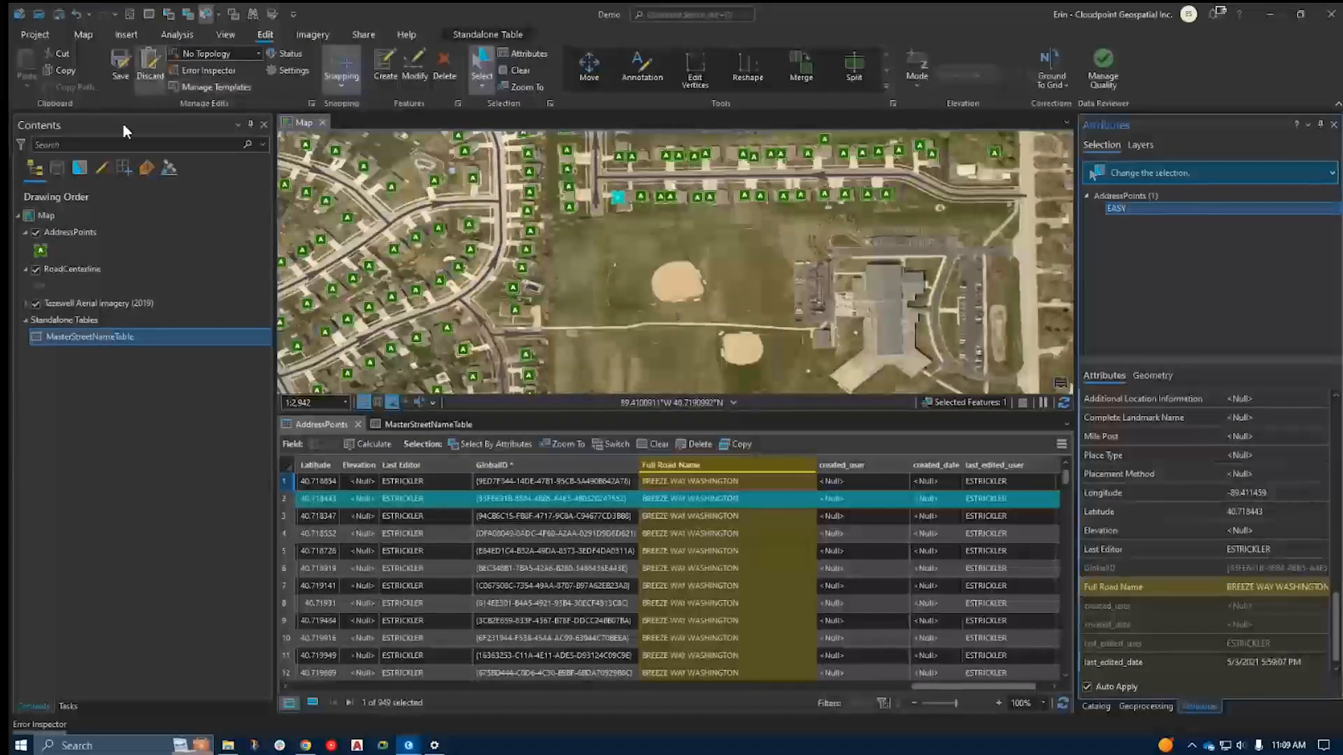
{"action": "left_click", "coordinate": [684, 397]}
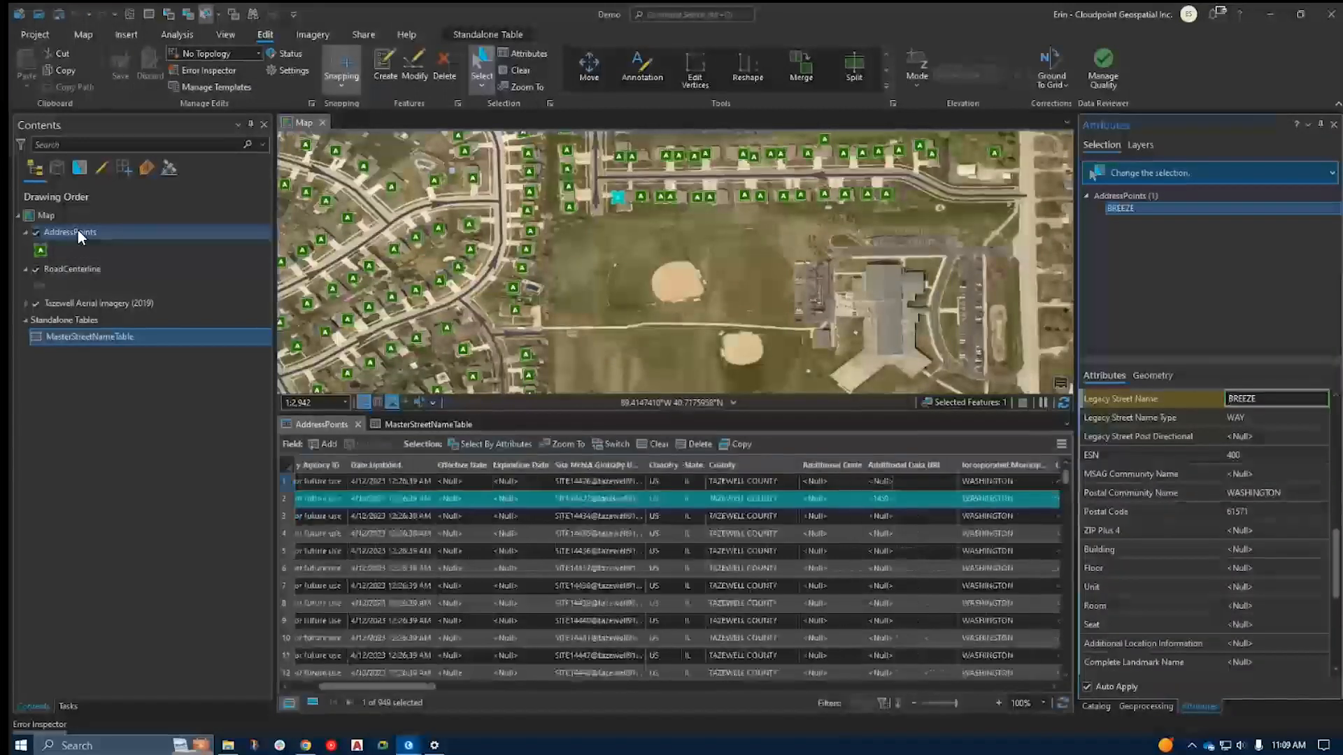
Open the attribute rules of the AddressPoints layer and enlarge the rules view above the attribute table.
{"action": "right_click", "coordinate": [78, 231]}
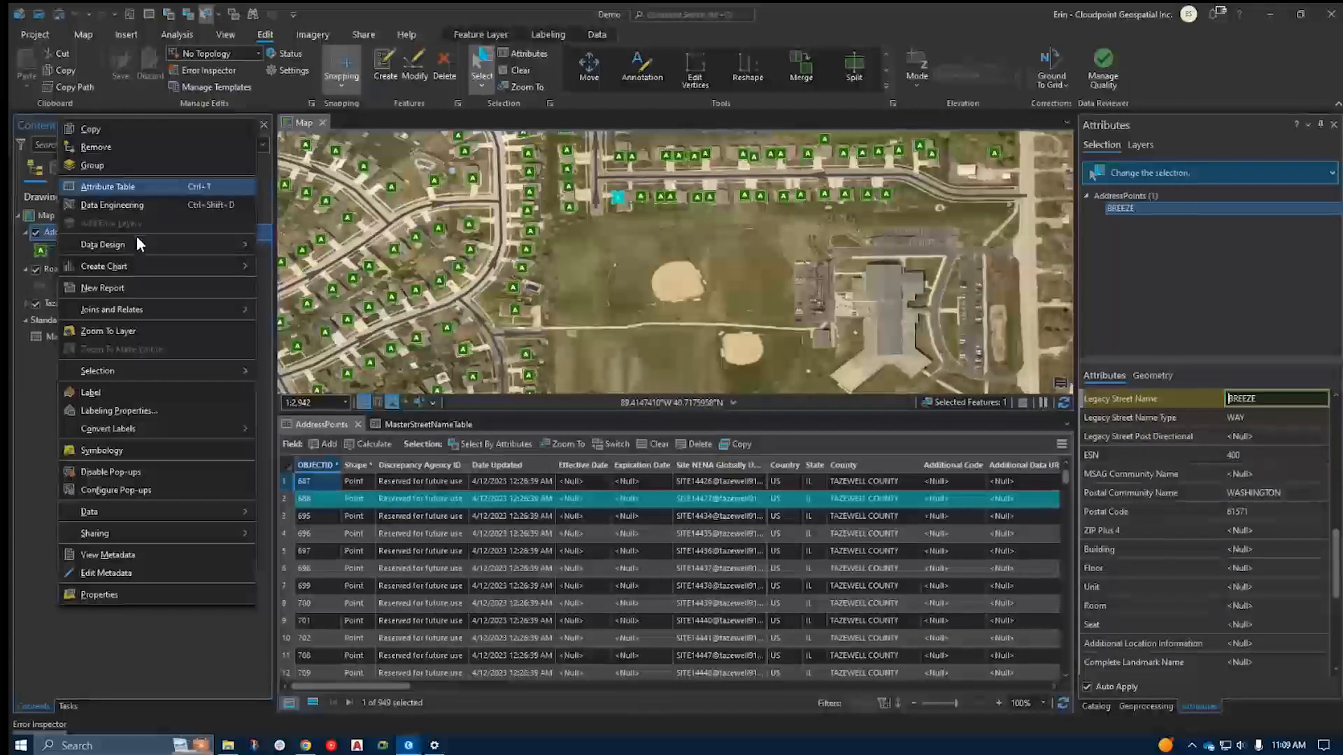
{"action": "mouse_move", "coordinate": [134, 242]}
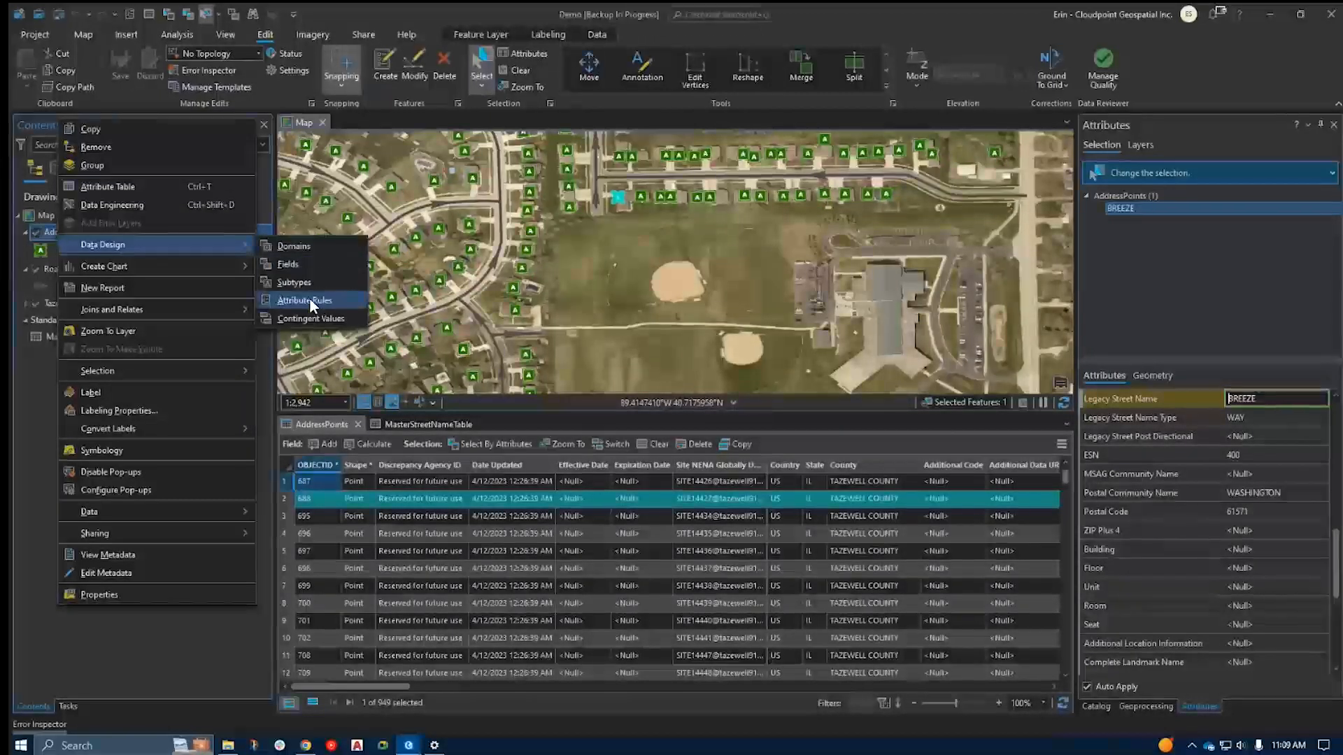
{"action": "left_click", "coordinate": [308, 300]}
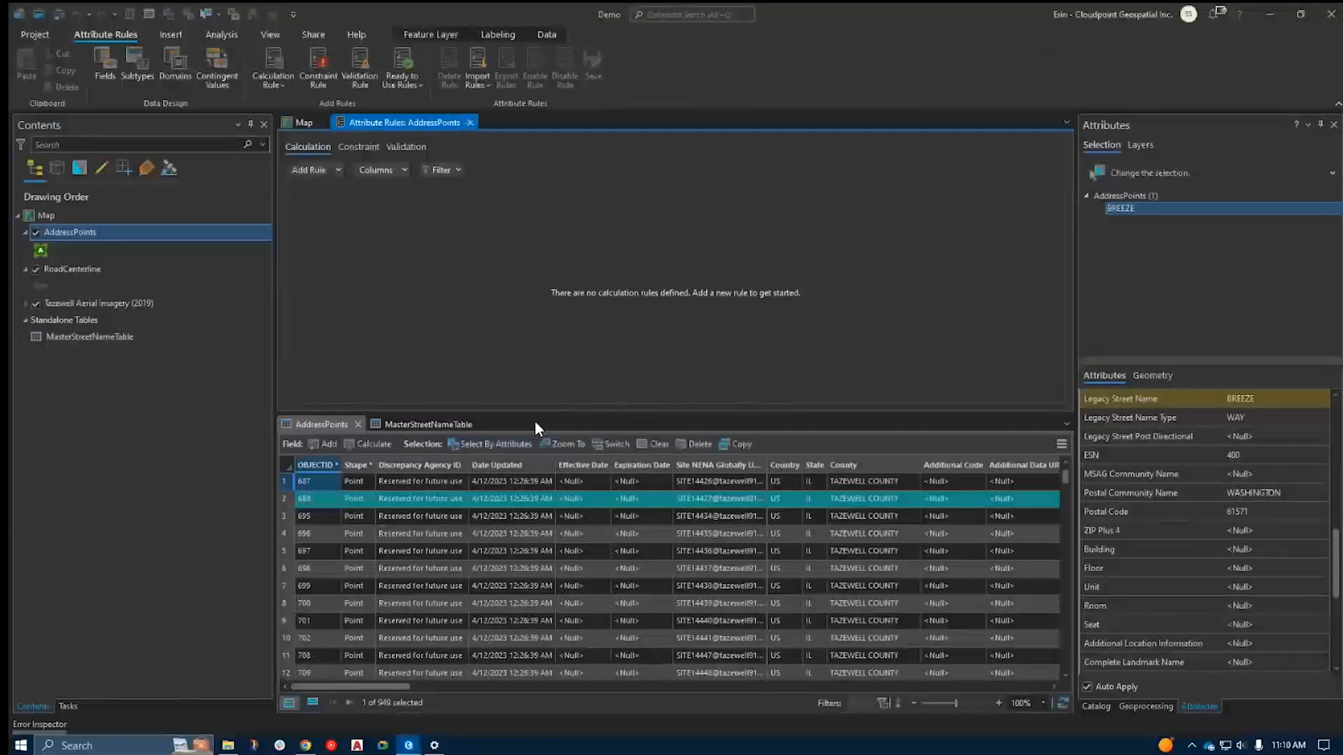
{"action": "left_click_drag", "start_coordinate": [537, 416], "coordinate": [542, 546]}
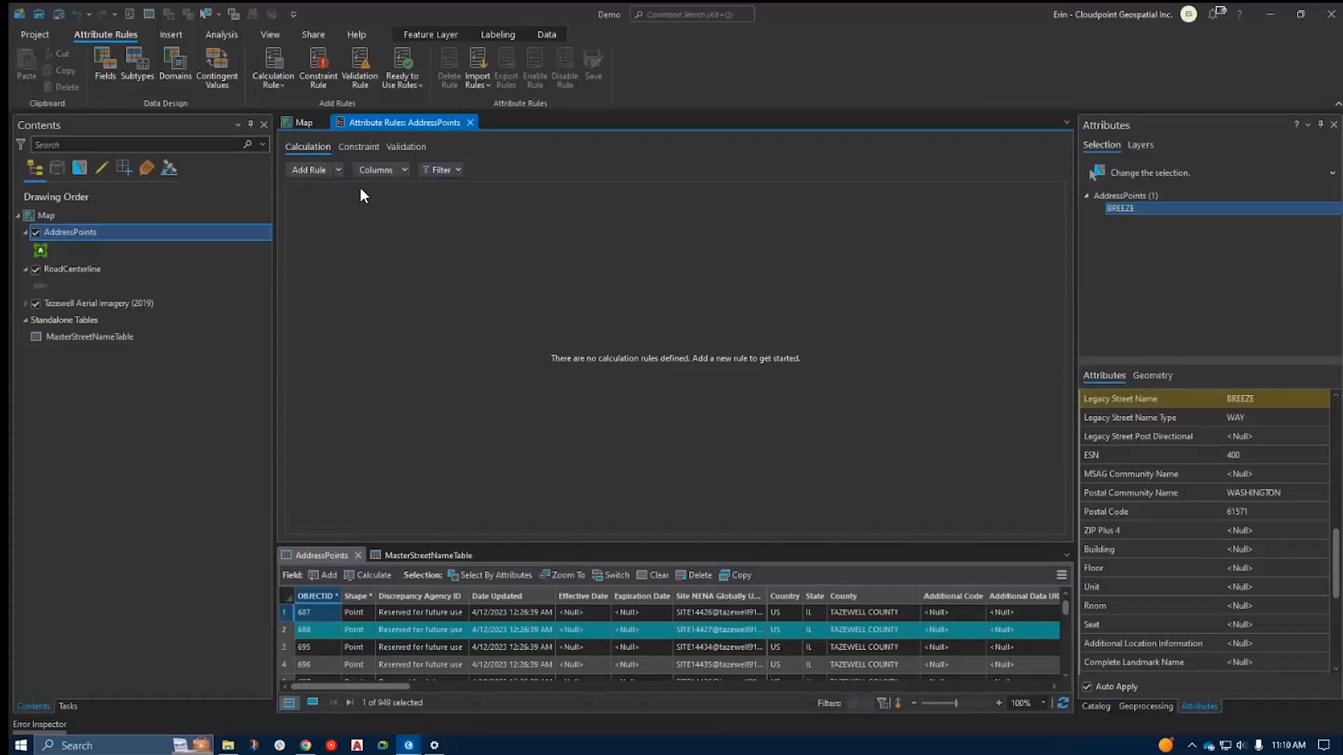
Add a new immediate calculation rule to the AddressPoints layer.
{"action": "left_click", "coordinate": [338, 171]}
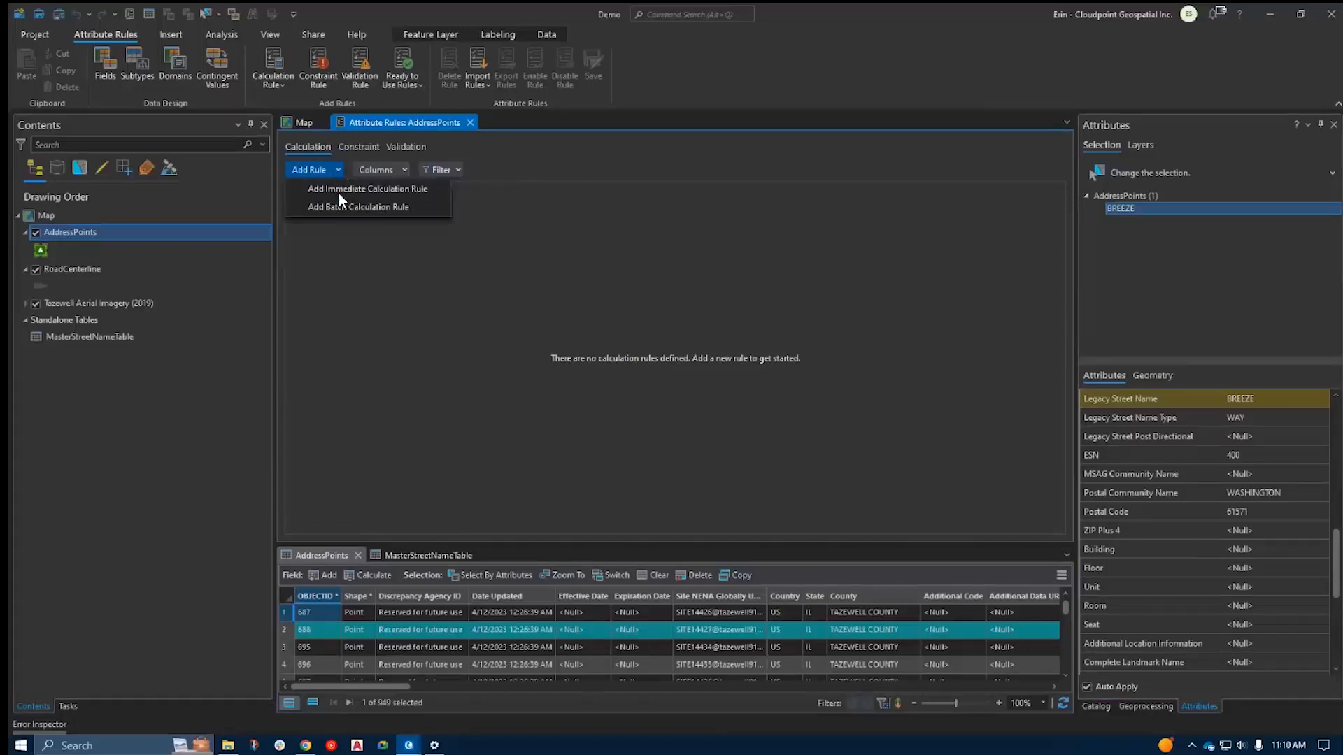
{"action": "left_click", "coordinate": [338, 170]}
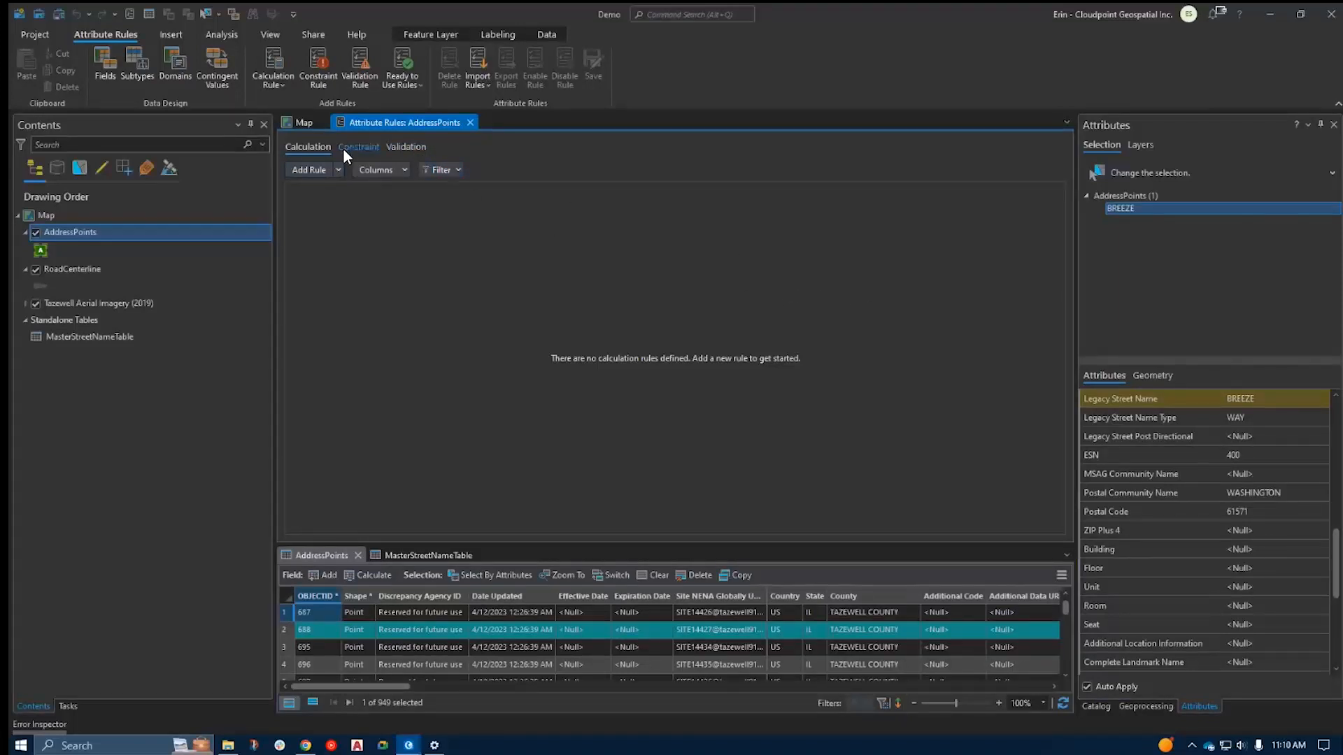
{"action": "left_click", "coordinate": [300, 170]}
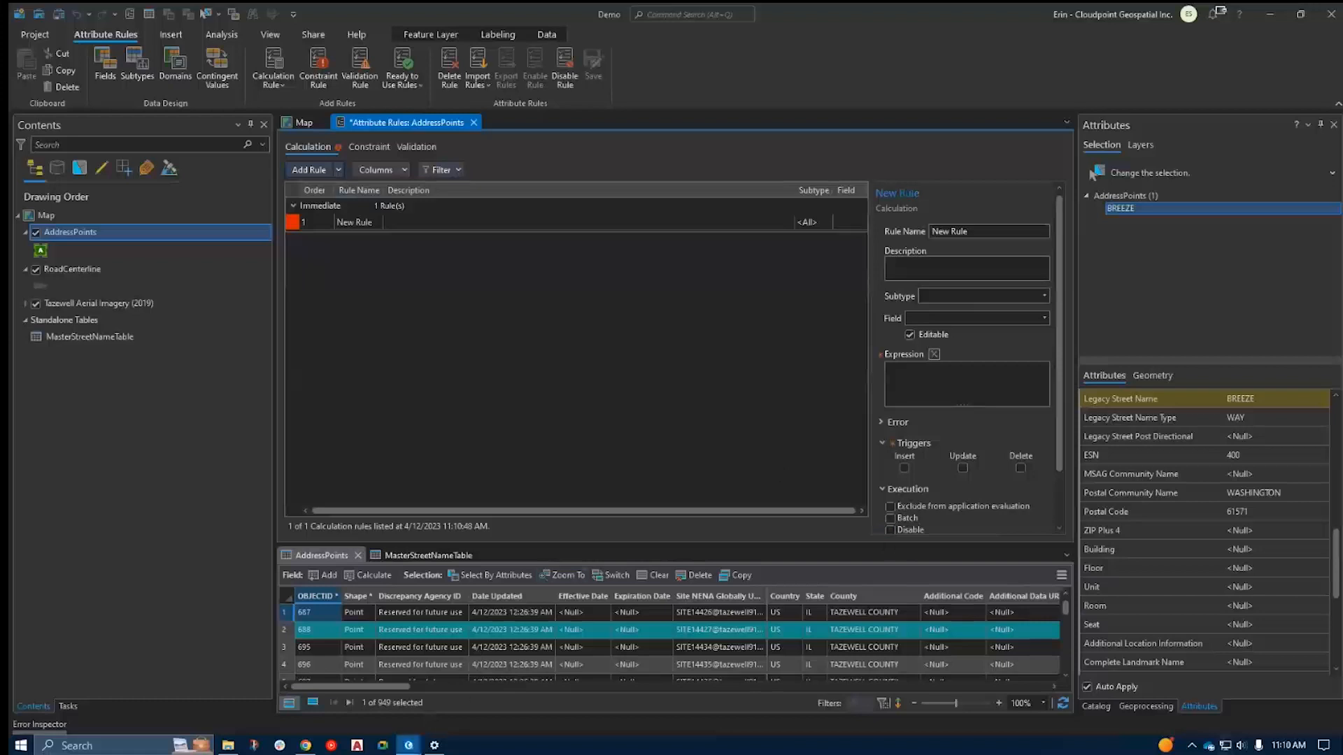
{"action": "mouse_move", "coordinate": [409, 745]}
{"action": "left_click", "coordinate": [372, 692]}
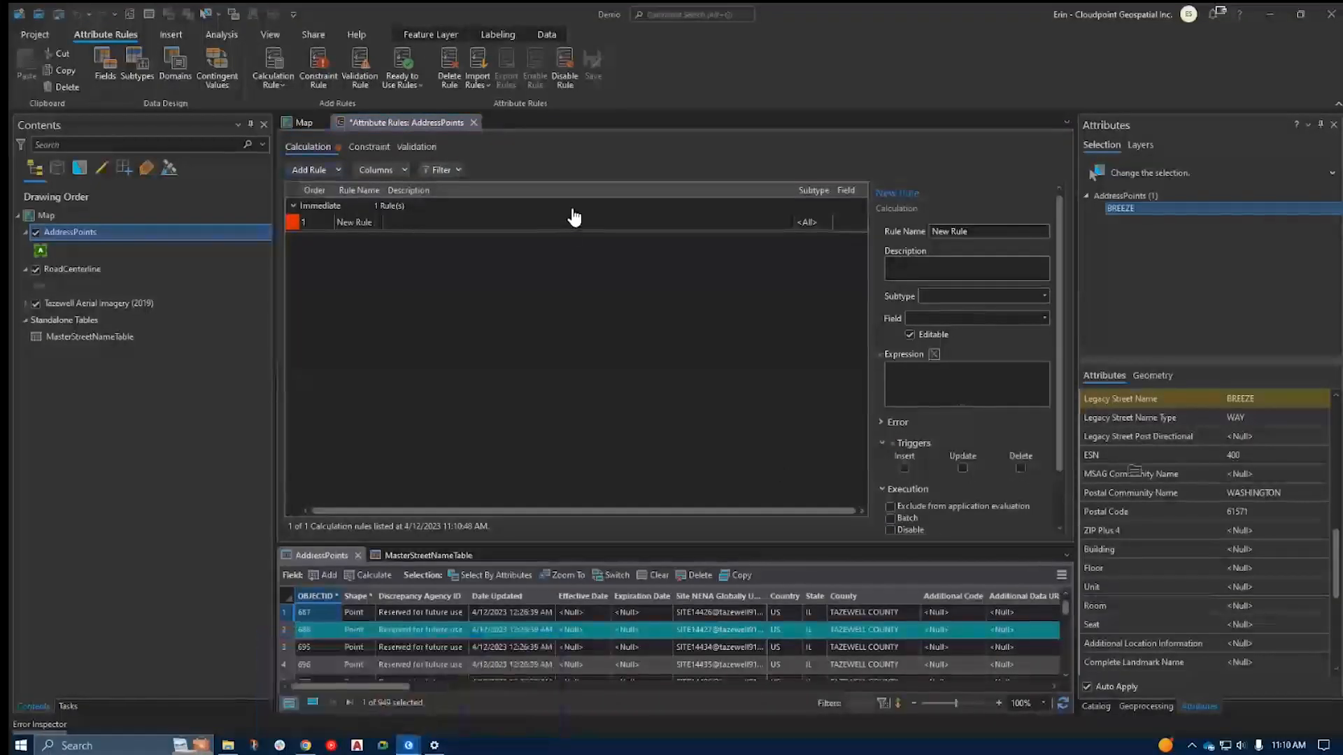
{"action": "left_click", "coordinate": [1270, 14]}
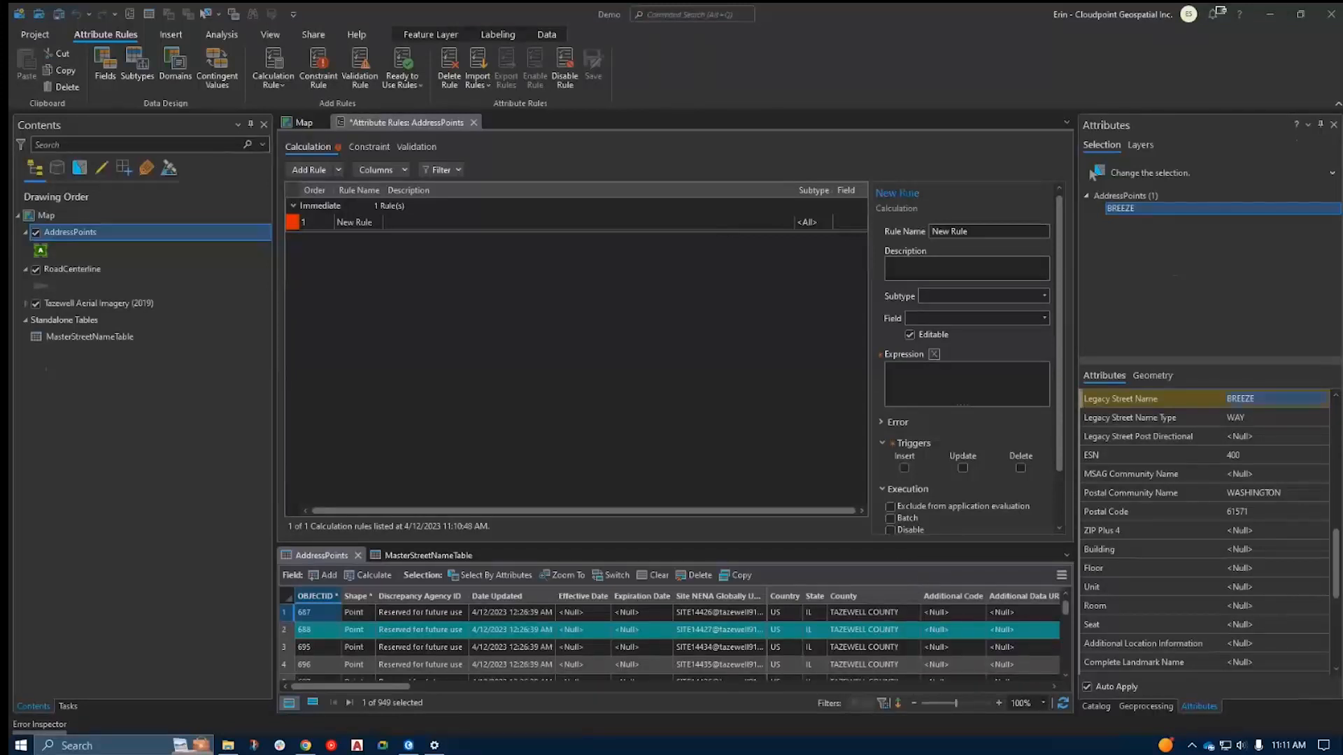
Name the new calculation rule "Legacy Street Name Calculation".
{"action": "scroll", "coordinate": [1207, 525], "scroll_direction": "up", "scroll_amount": 2}
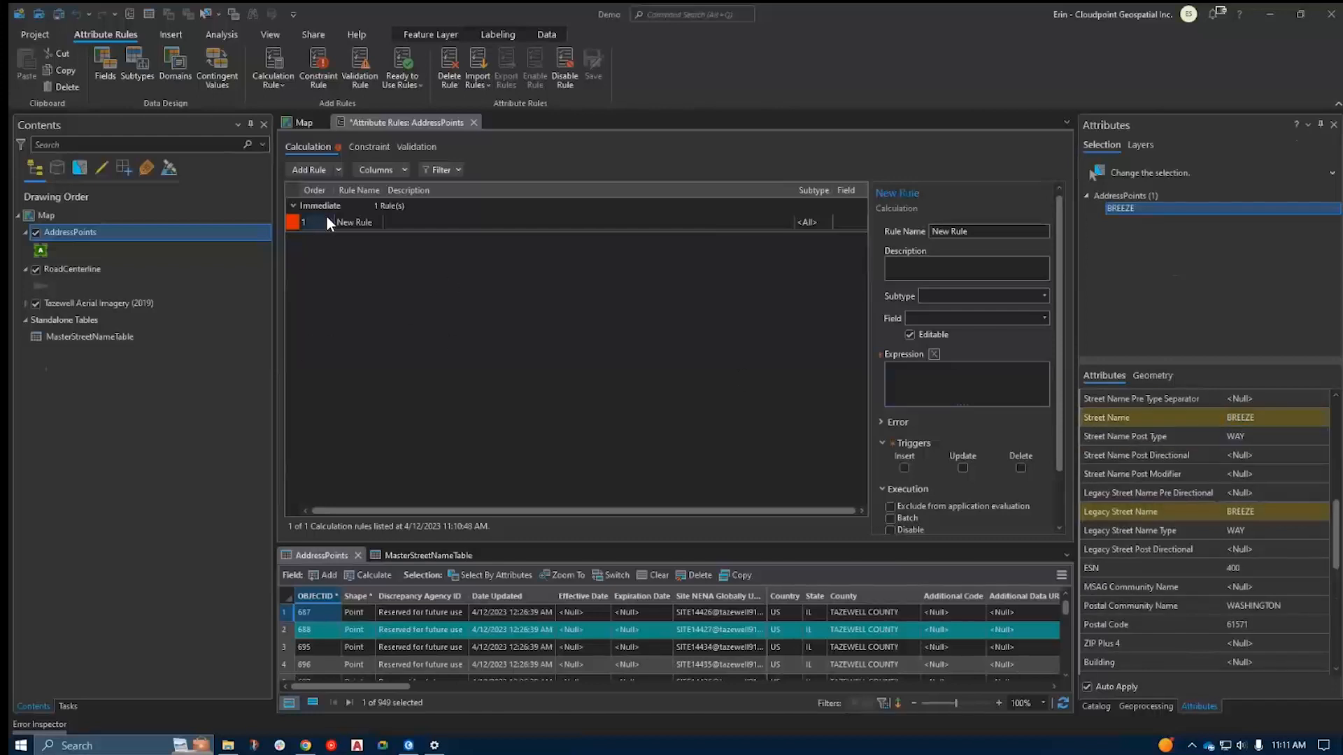
{"action": "left_click_drag", "start_coordinate": [979, 233], "coordinate": [886, 235]}
{"action": "left_click_drag", "start_coordinate": [984, 232], "coordinate": [935, 227]}
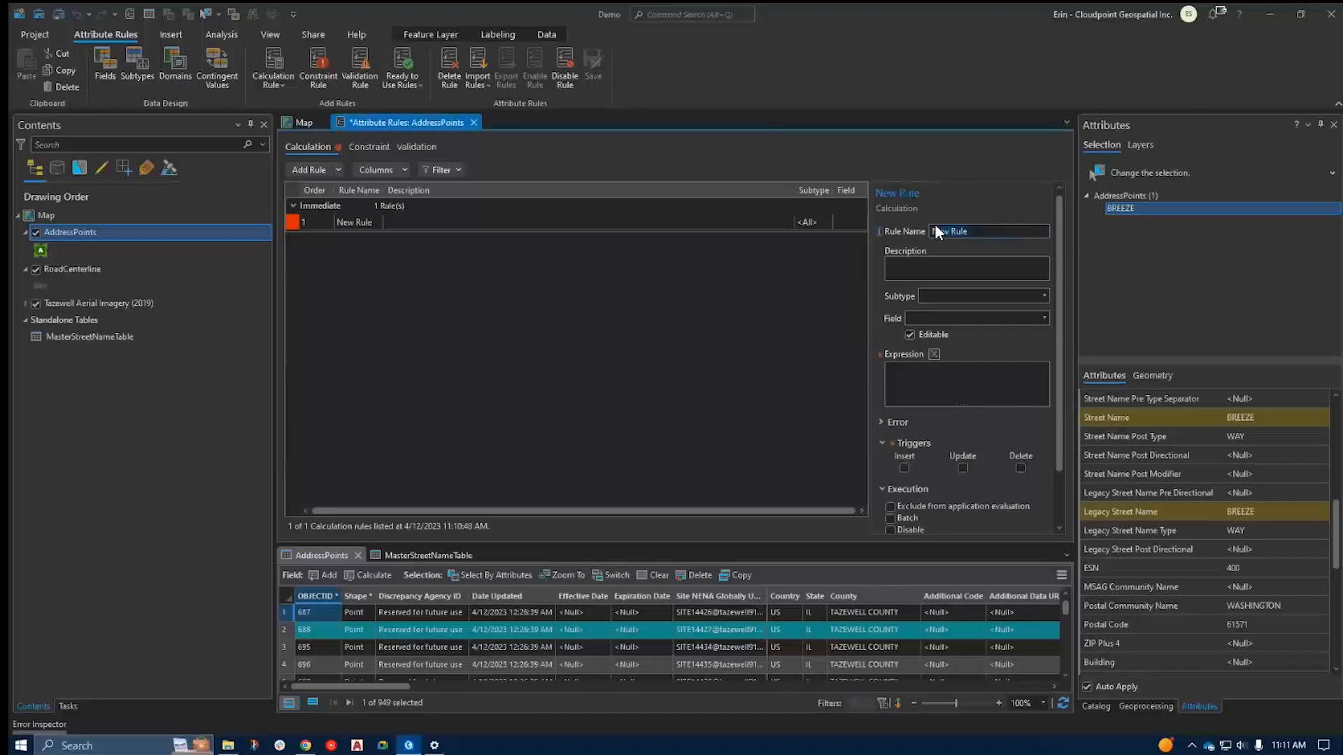
{"action": "key", "text": "BackSpace"}
{"action": "type", "text": "Legacy Street Name Calculation"}
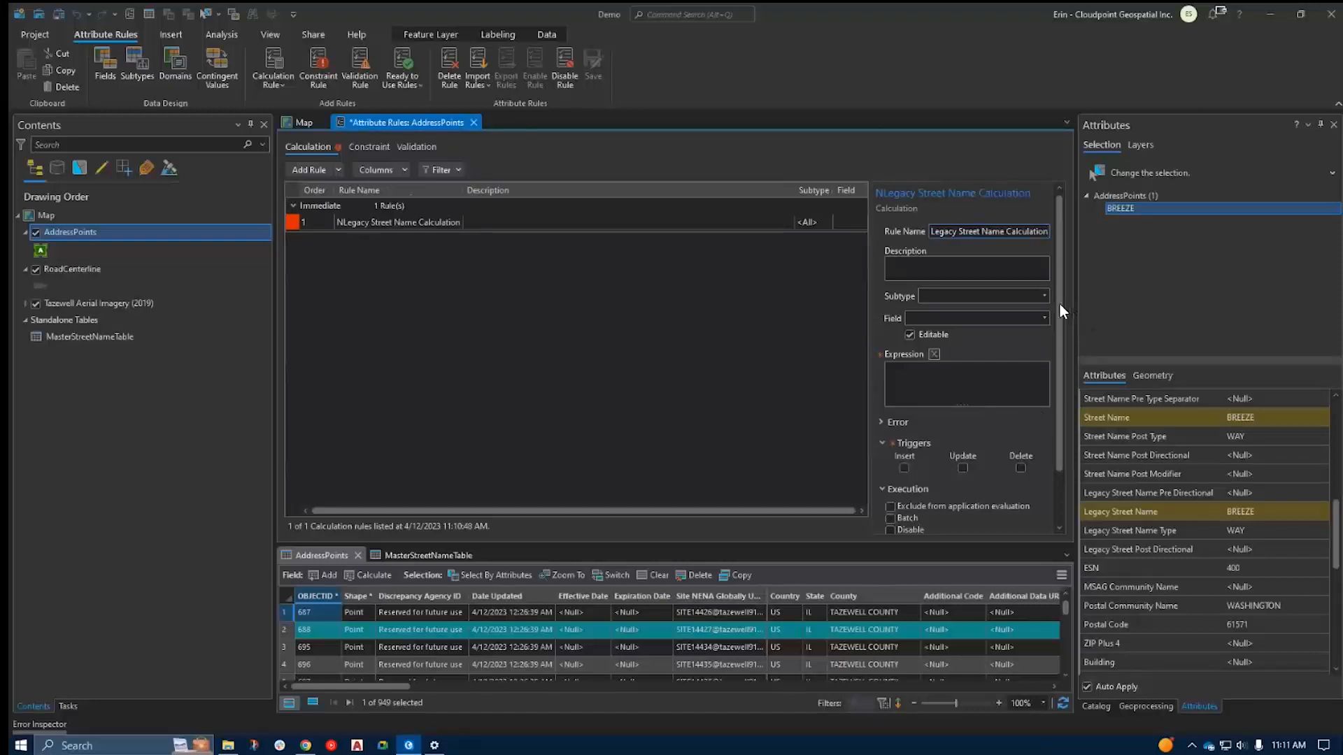
{"action": "left_click", "coordinate": [943, 230]}
{"action": "key", "text": "BackSpace"}
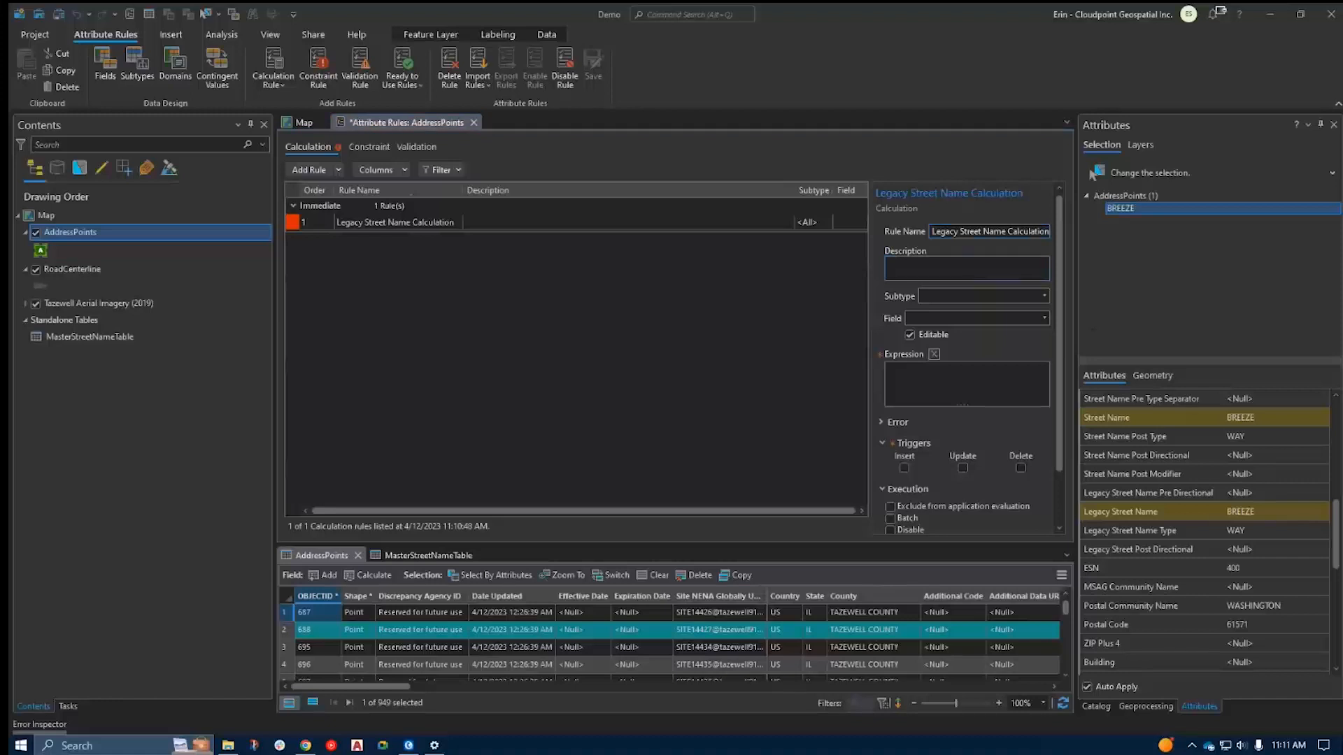
Set the rule's description to "Calculation (Insert/Update) rule populating 'lst_name' with value from 'st_name'".
{"action": "left_click", "coordinate": [974, 273]}
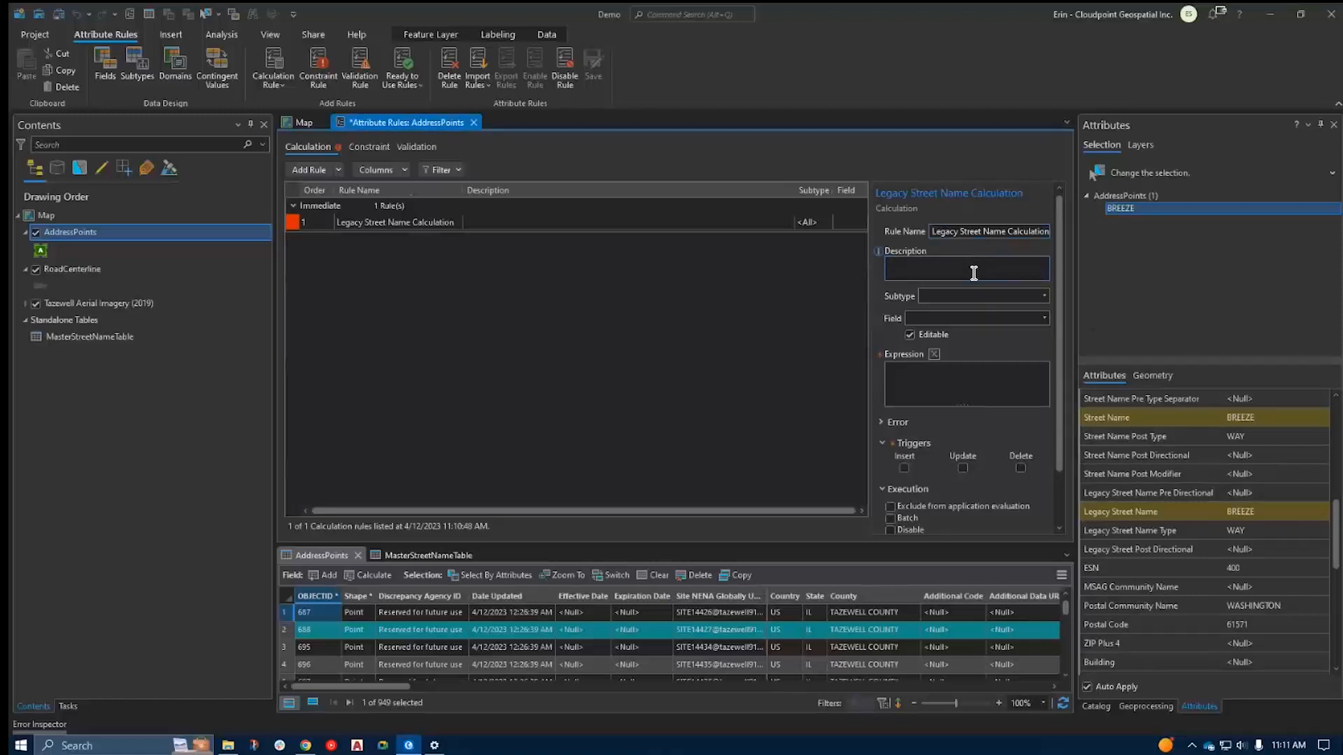
{"action": "type", "text": "Legacy Street Name Calculation"}
{"action": "left_click_drag", "start_coordinate": [1021, 264], "coordinate": [840, 255]}
{"action": "key", "text": "BackSpace"}
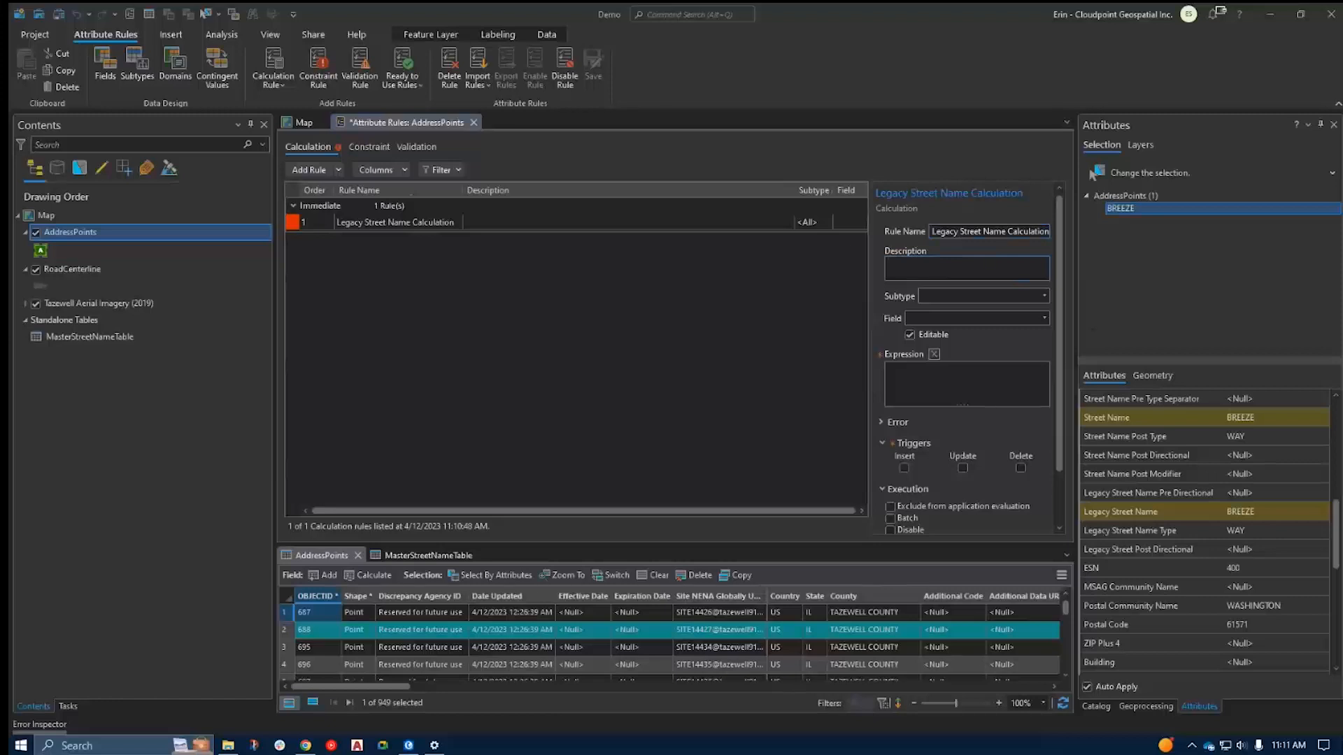
{"action": "left_click", "coordinate": [997, 269]}
{"action": "type", "text": "Calculation (Insert/Update) rule populating 'lst_name' with value from 'st_name'"}
{"action": "left_click", "coordinate": [475, 224]}
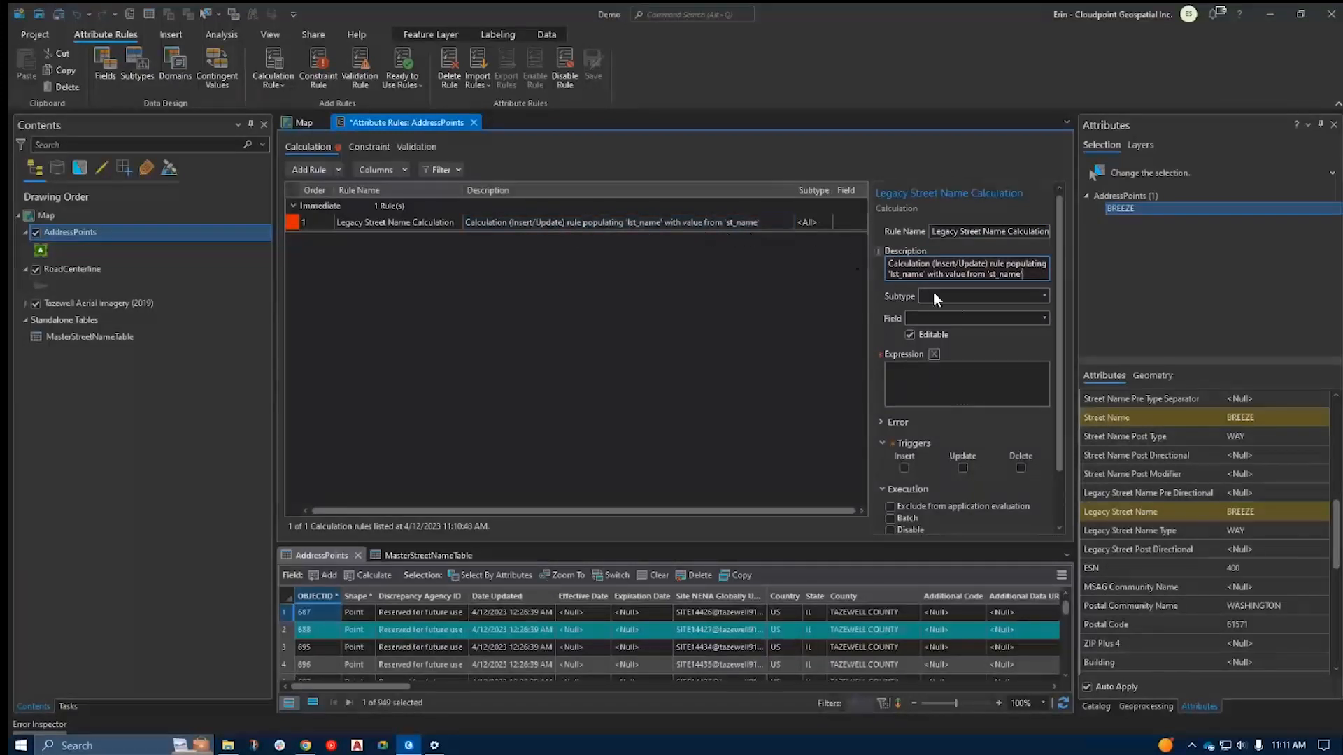
Set lst_name as the field the legacy street name rule calculates.
{"action": "left_click", "coordinate": [1034, 318]}
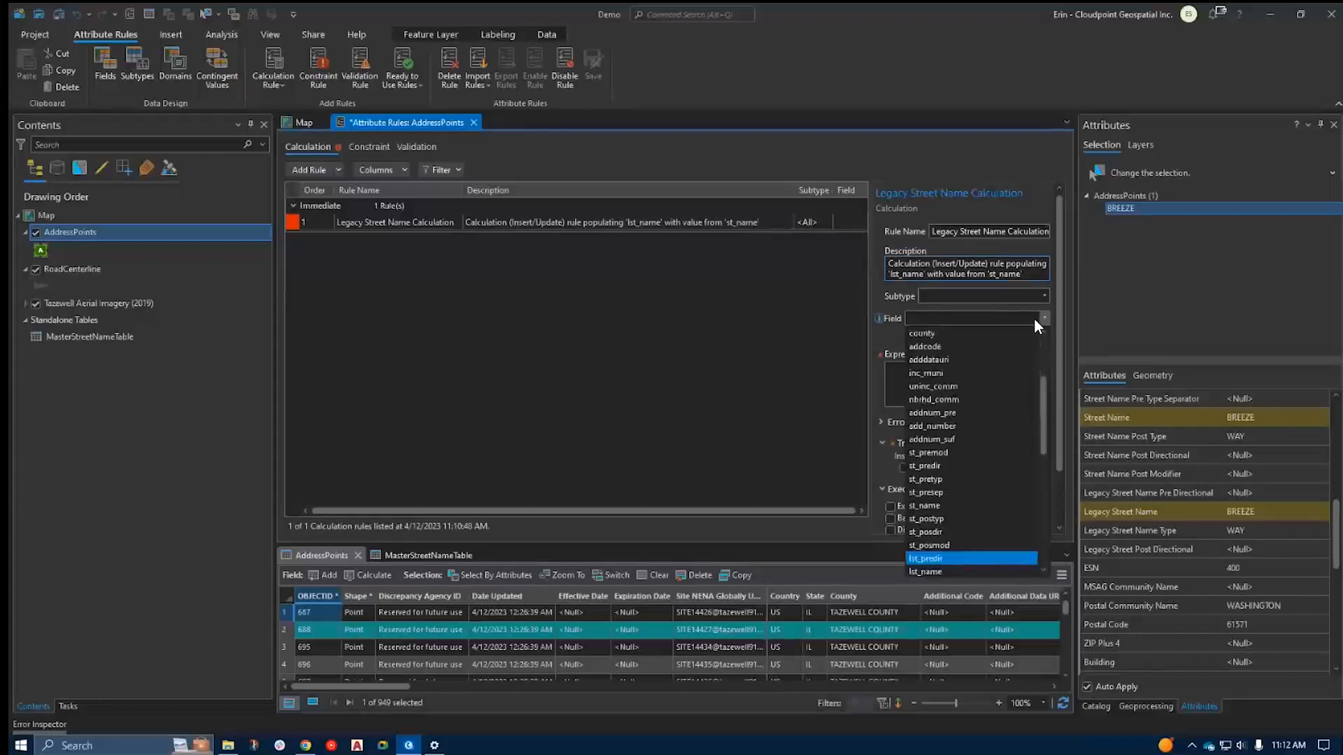
{"action": "scroll", "coordinate": [1005, 375], "scroll_direction": "down", "scroll_amount": 5}
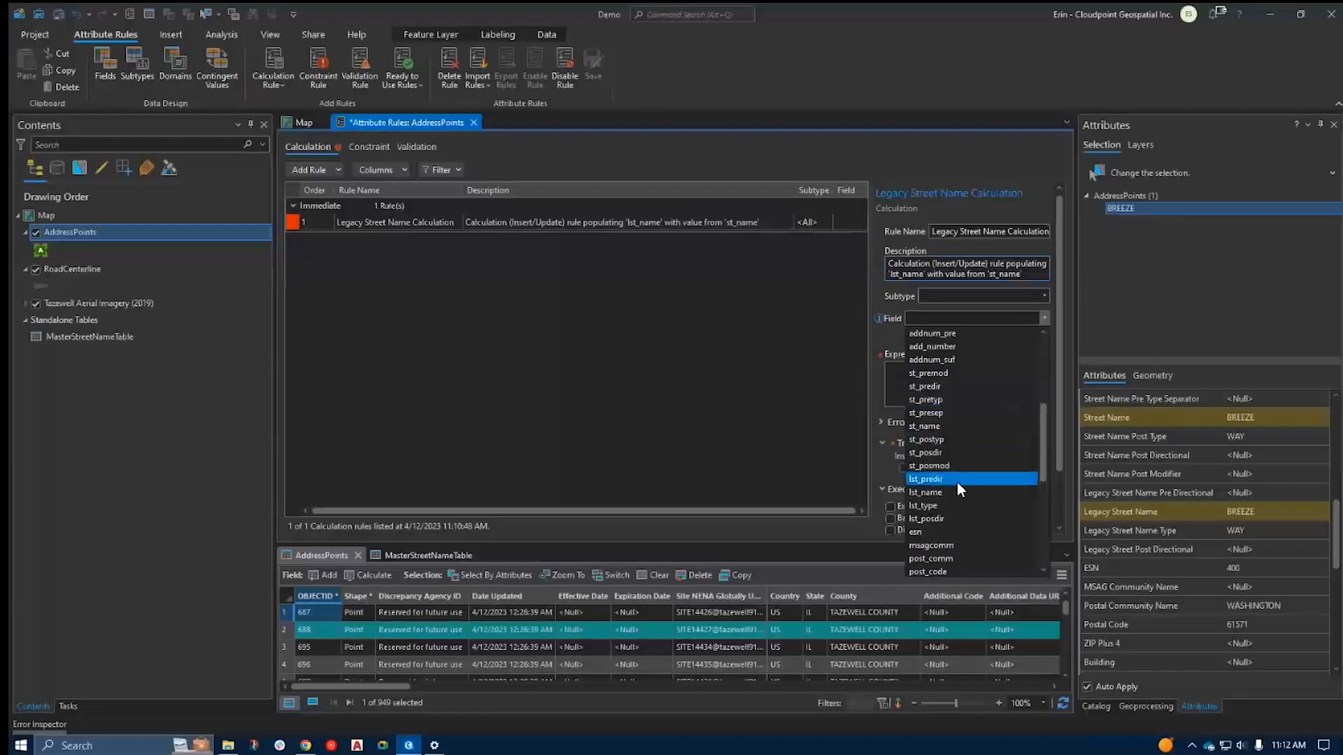
{"action": "left_click", "coordinate": [940, 492]}
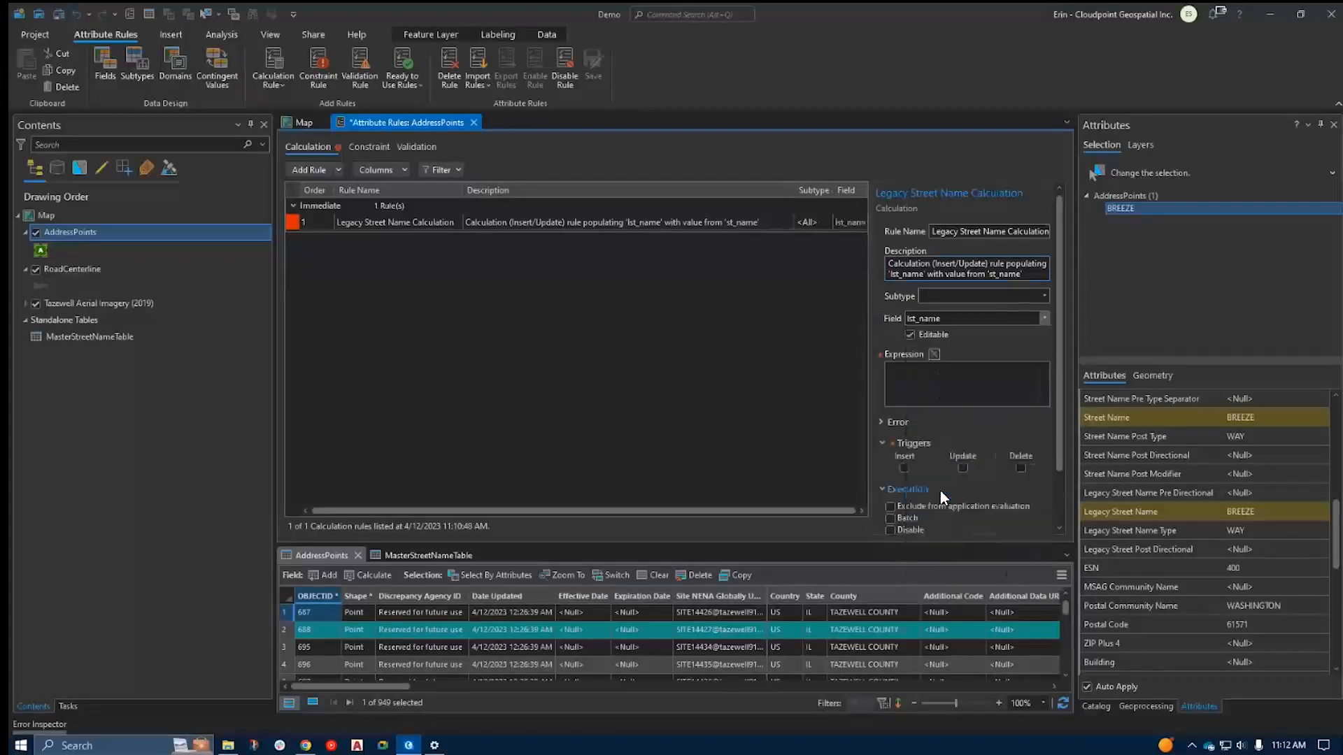
Build the rule's Arcade expression $feature.st_name from the Street Name field and accept it.
{"action": "left_click", "coordinate": [935, 354]}
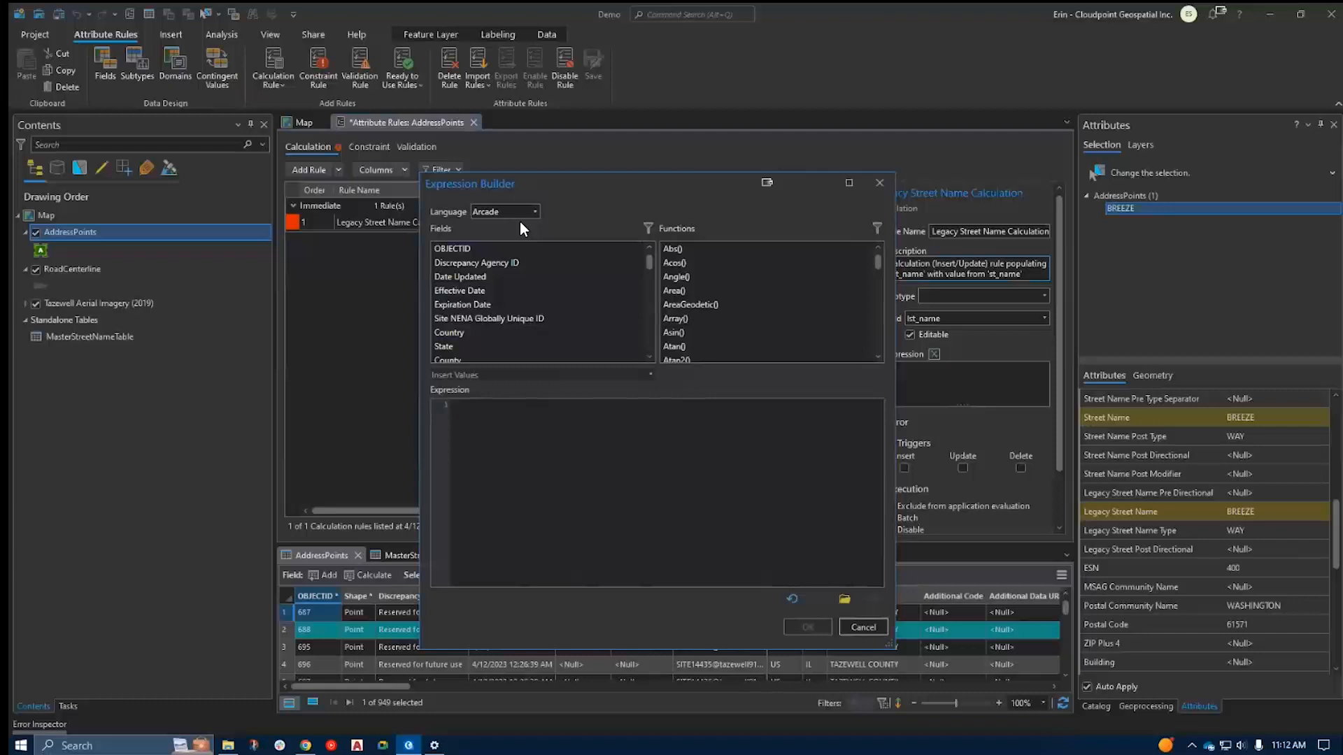
{"action": "left_click", "coordinate": [468, 303]}
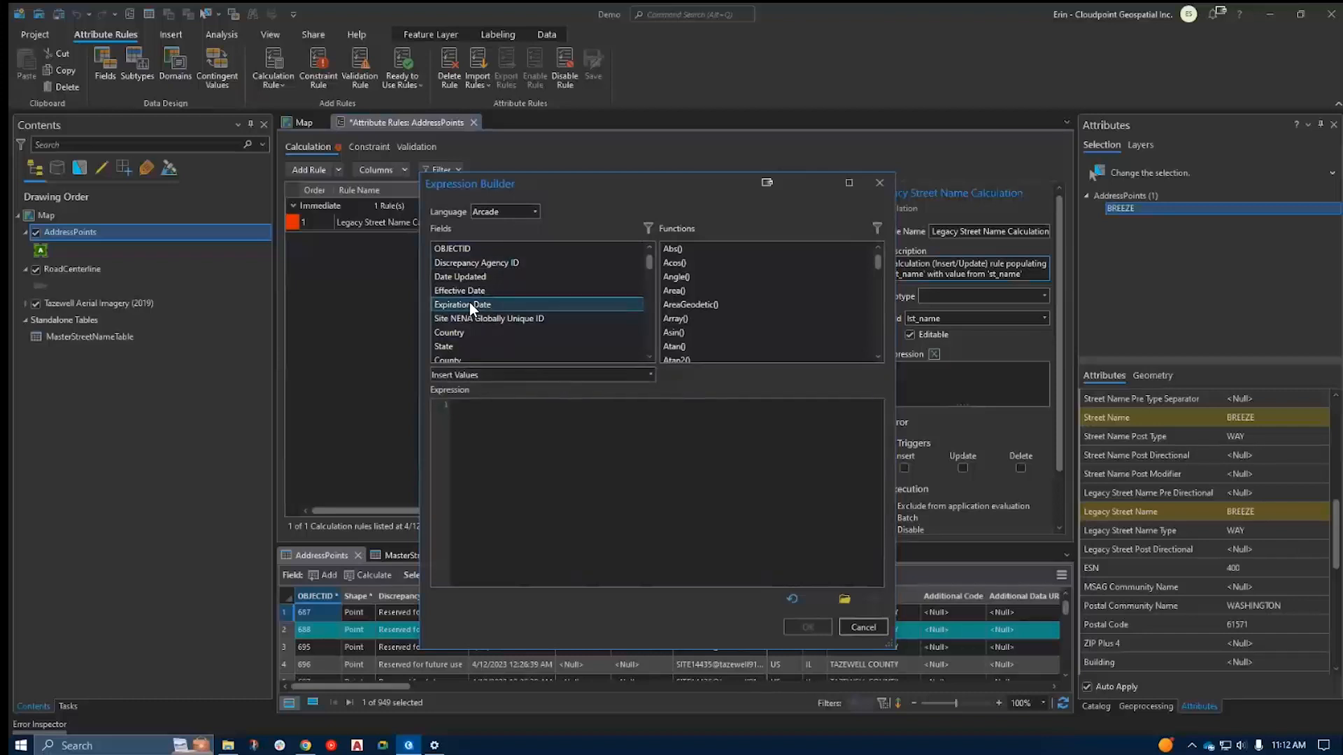
{"action": "scroll", "coordinate": [468, 305], "scroll_direction": "down", "scroll_amount": 5}
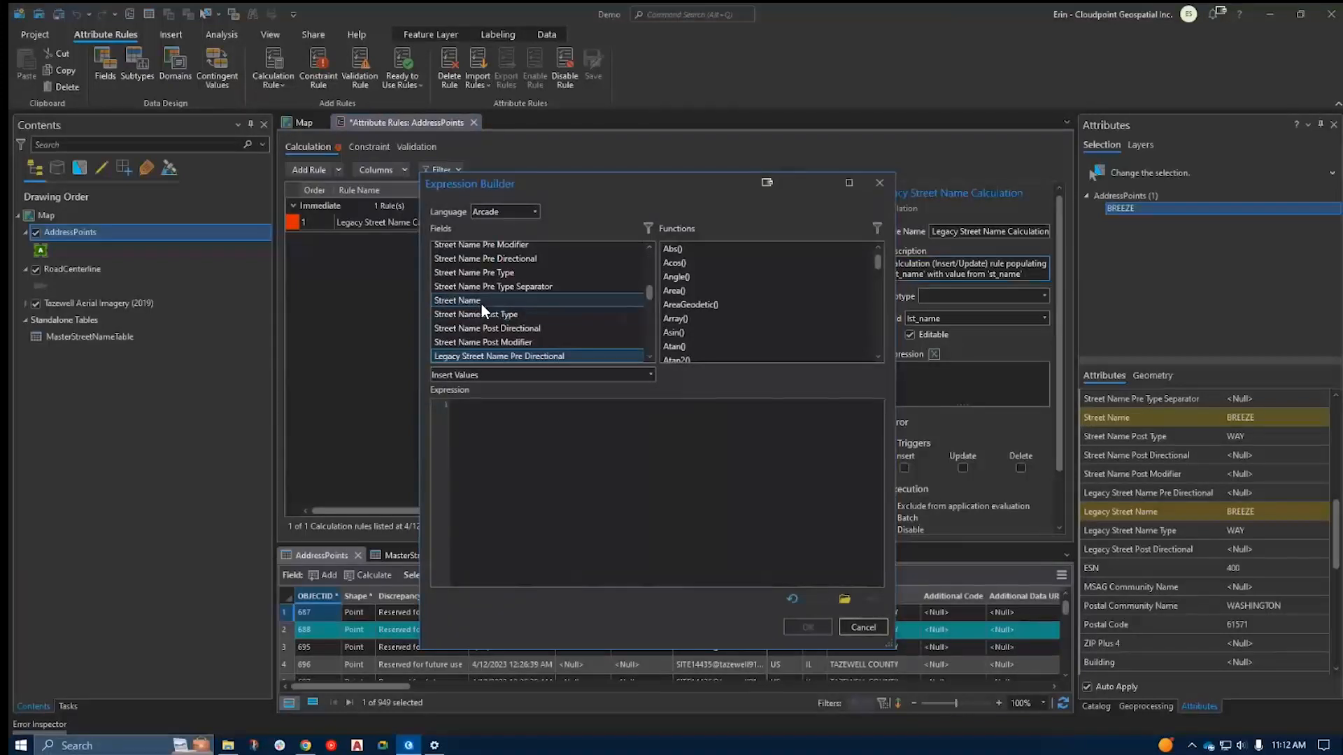
{"action": "double_click", "coordinate": [481, 300]}
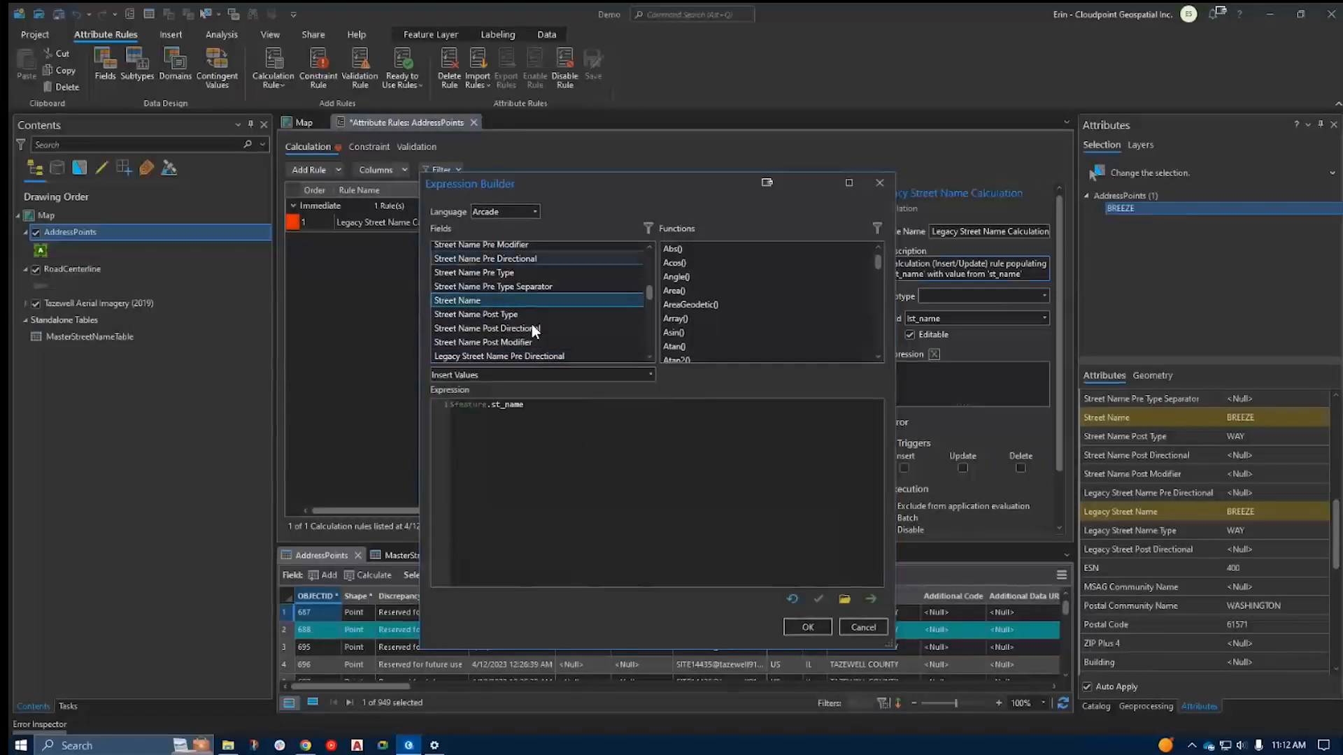
{"action": "left_click", "coordinate": [809, 627]}
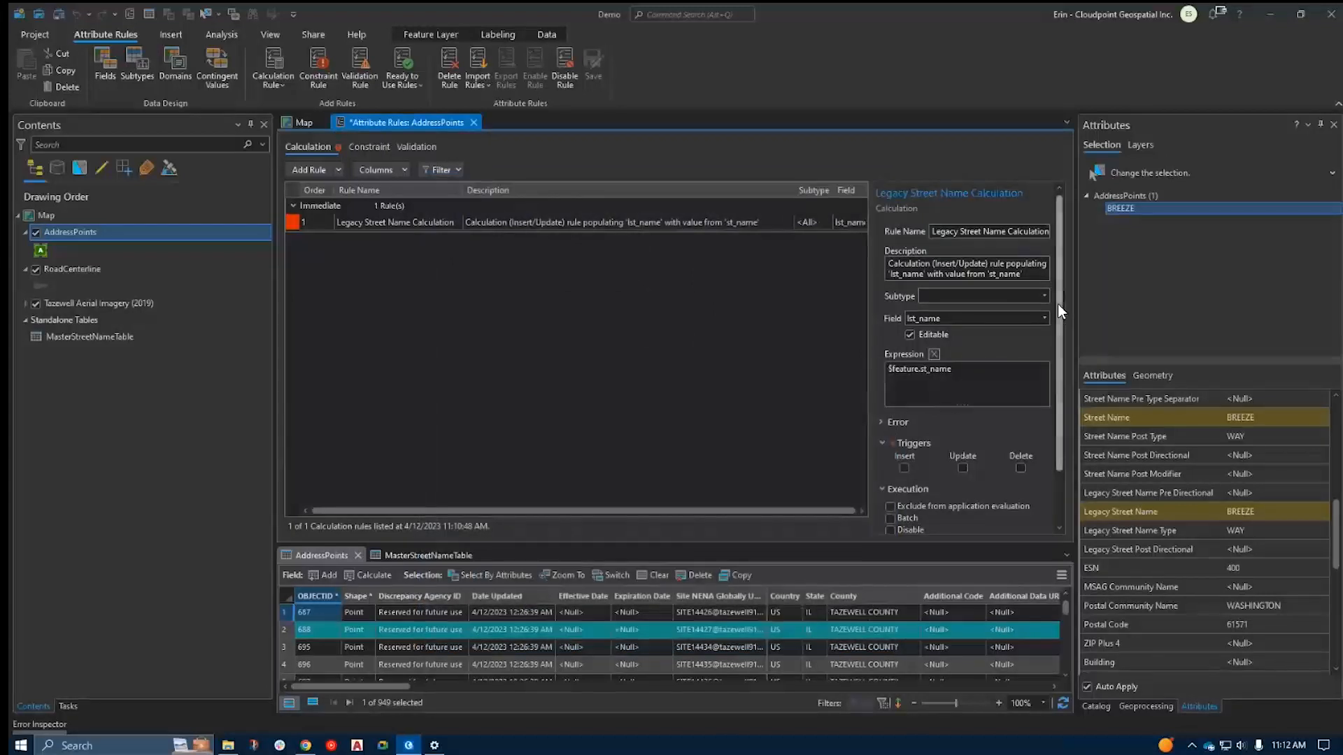
Trigger the legacy street name rule on insert and update, leaving the error settings empty, and save the attribute rules.
{"action": "scroll", "coordinate": [1058, 304], "scroll_direction": "down", "scroll_amount": 1}
{"action": "left_click", "coordinate": [887, 393]}
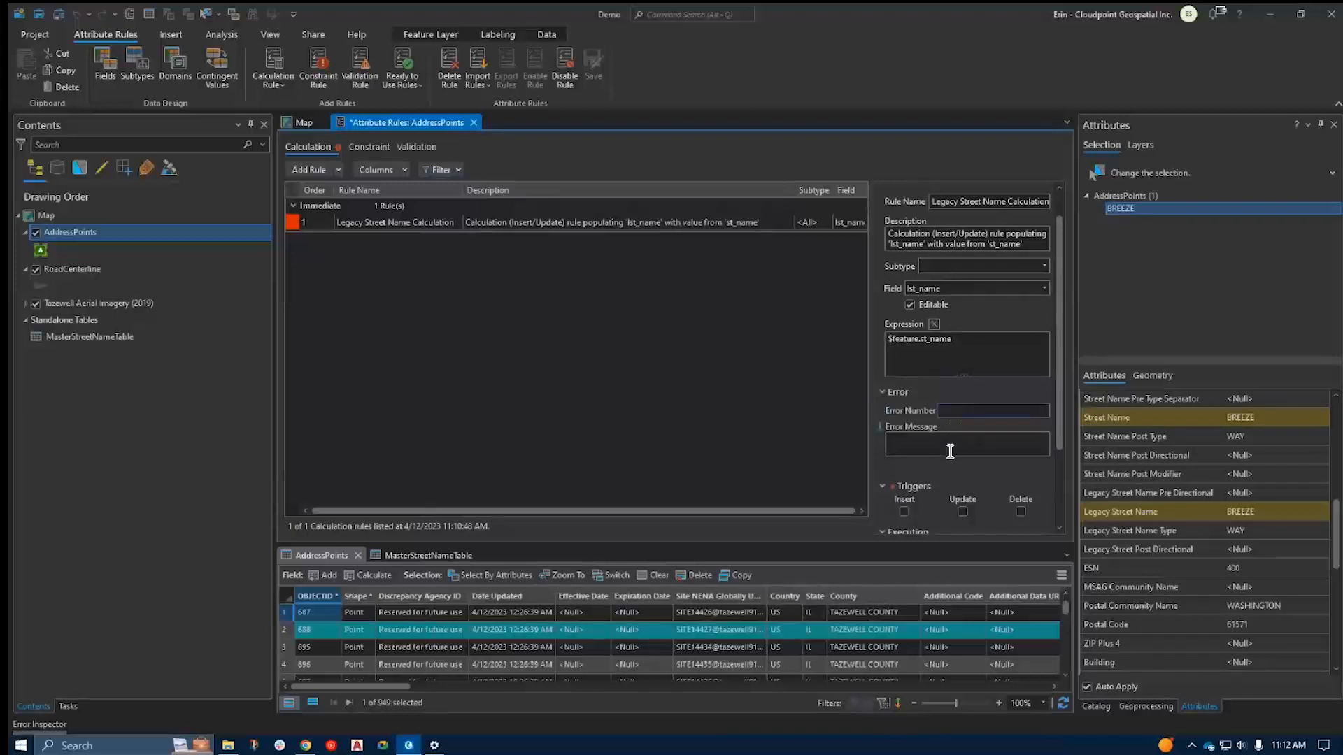
{"action": "left_click", "coordinate": [883, 393]}
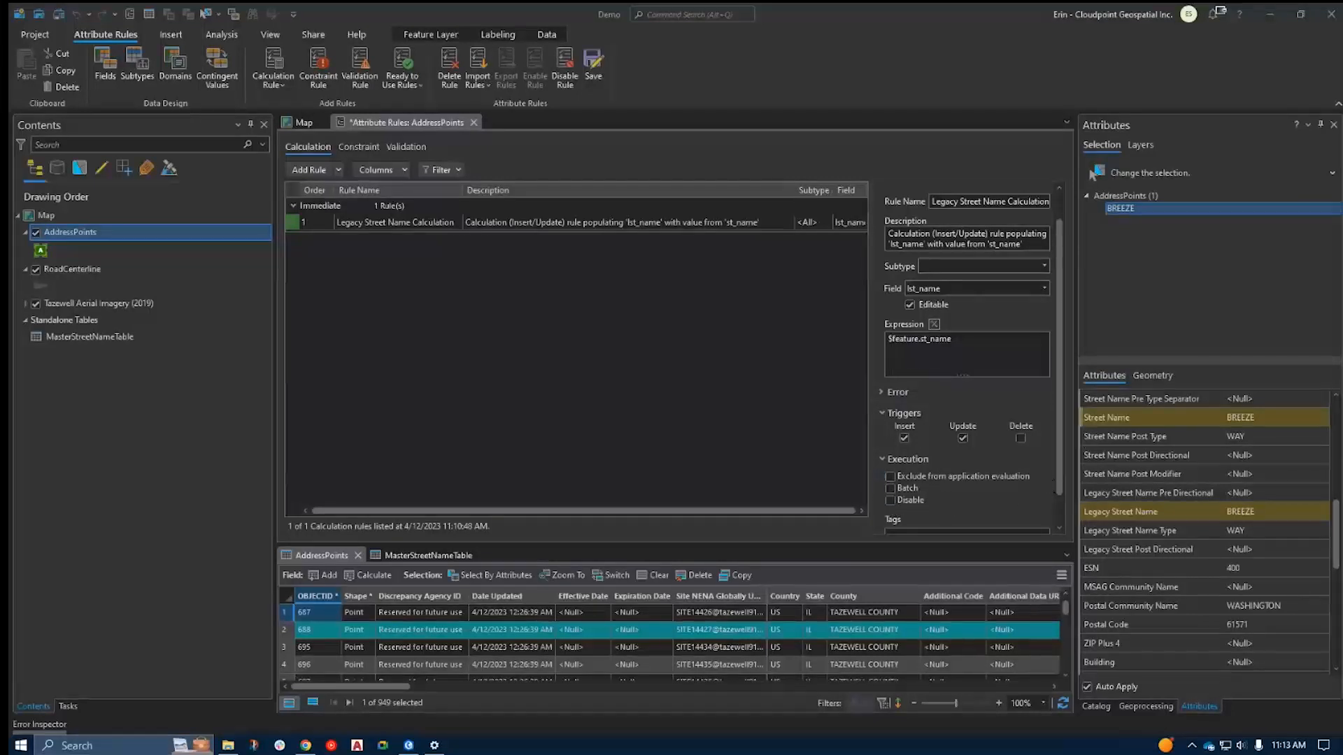
{"action": "left_click_drag", "start_coordinate": [1060, 422], "coordinate": [1056, 461]}
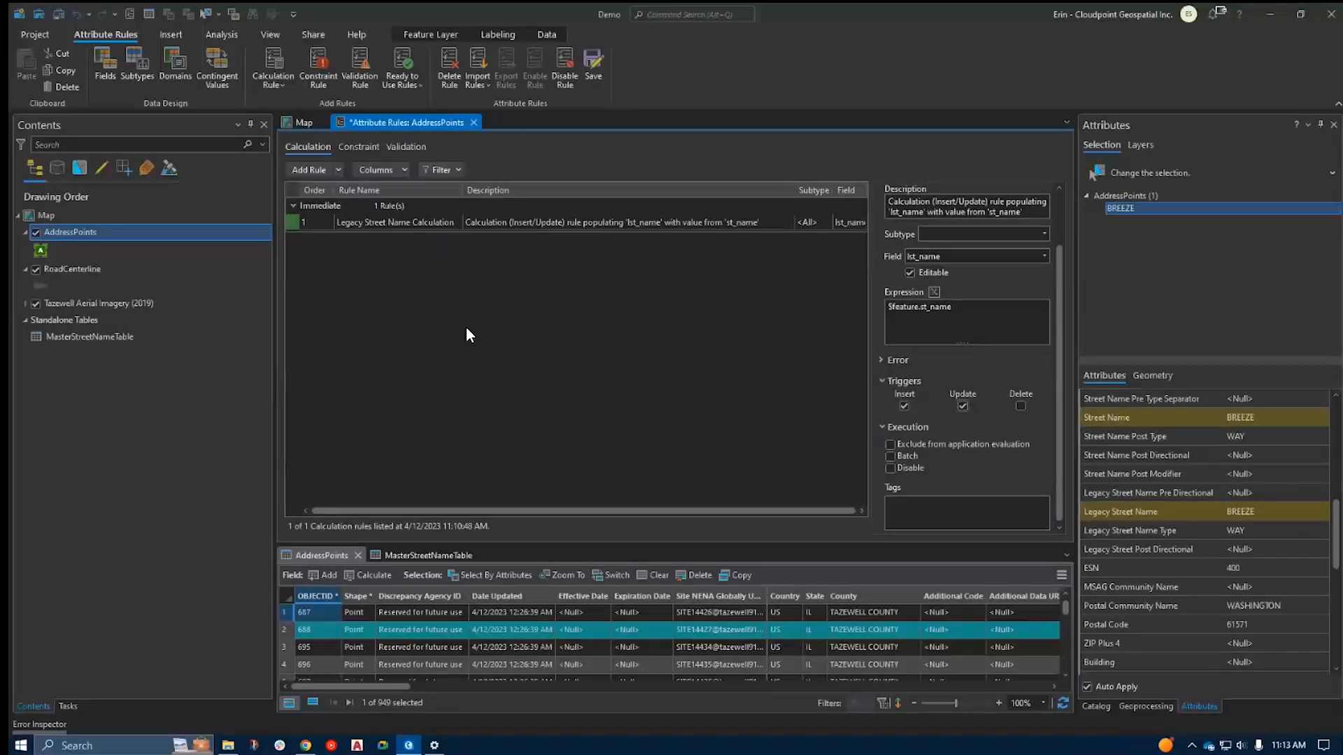
{"action": "left_click", "coordinate": [592, 65]}
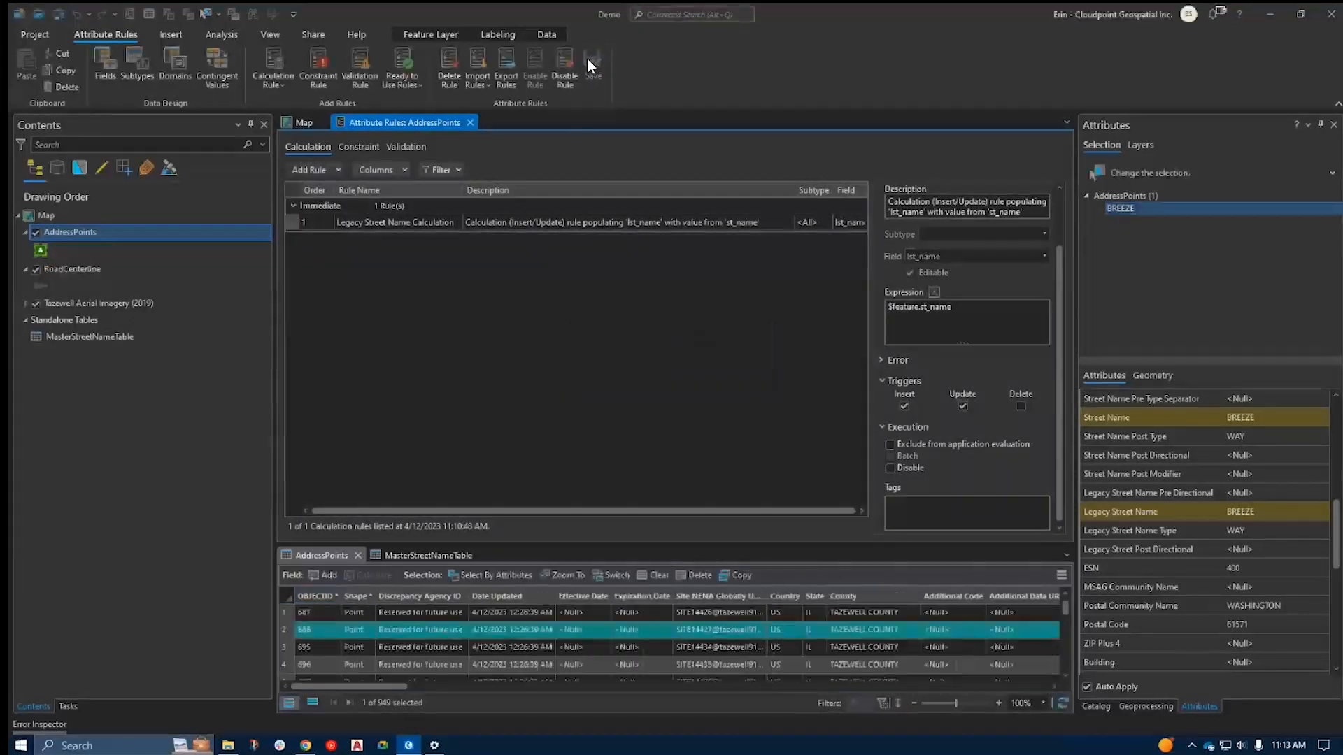
Test the saved rule by changing the selected address point's Street Name to EASY.
{"action": "scroll", "coordinate": [1119, 434], "scroll_direction": "up", "scroll_amount": 2}
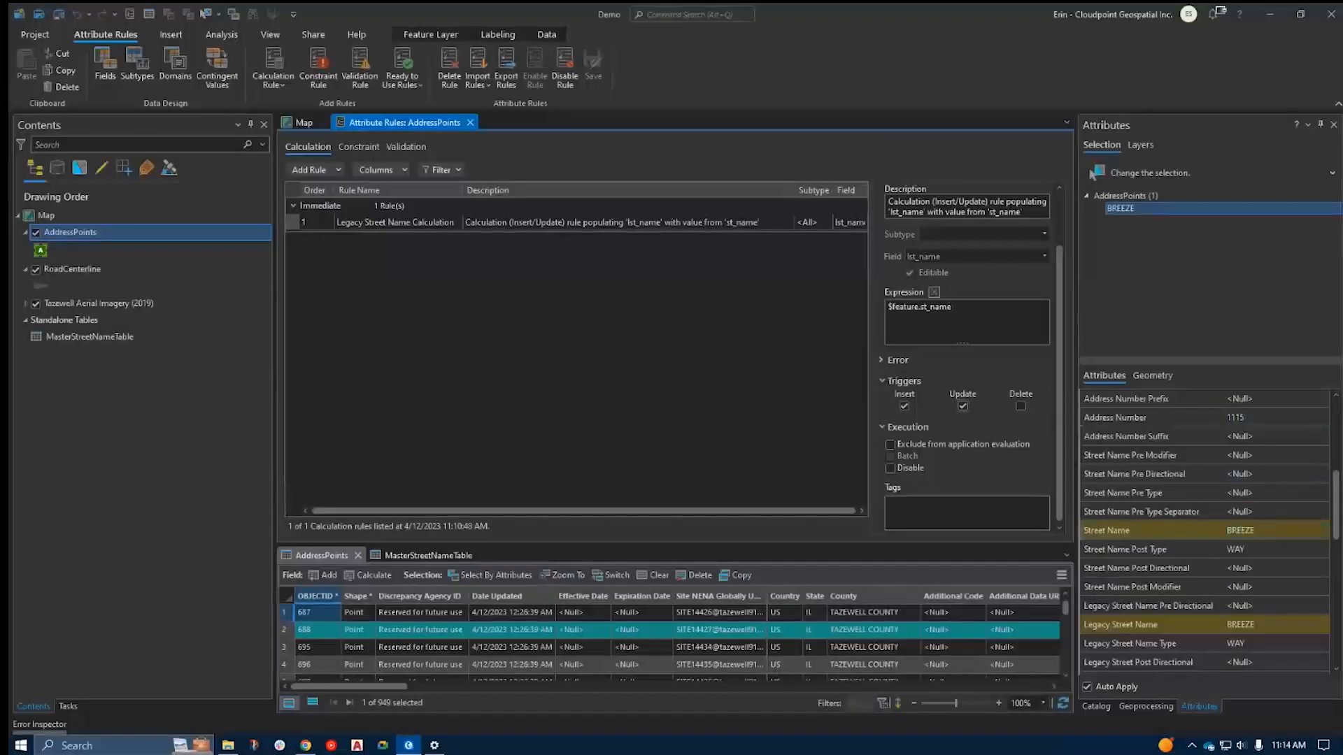
{"action": "left_click_drag", "start_coordinate": [1236, 361], "coordinate": [1236, 240]}
{"action": "left_click", "coordinate": [1252, 395]}
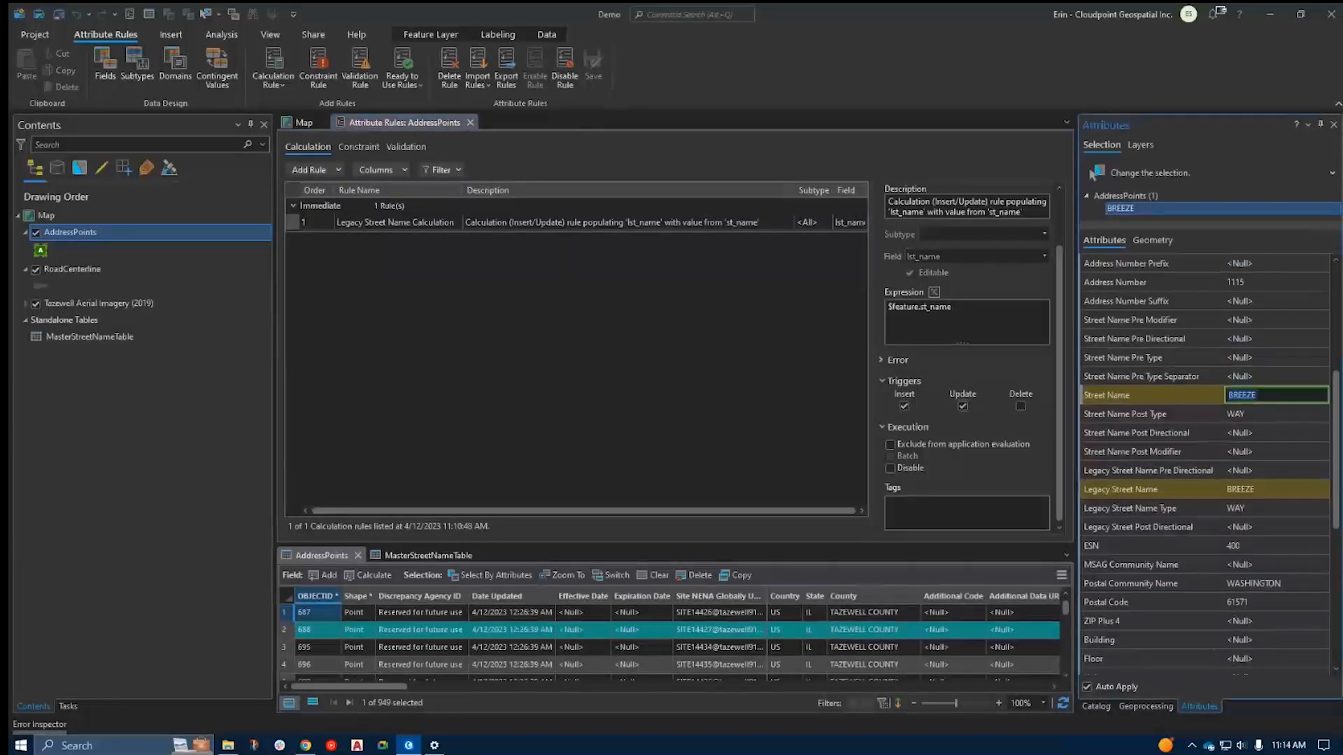
{"action": "type", "text": "EASY"}
{"action": "key", "text": "Tab"}
{"action": "left_click", "coordinate": [1278, 377]}
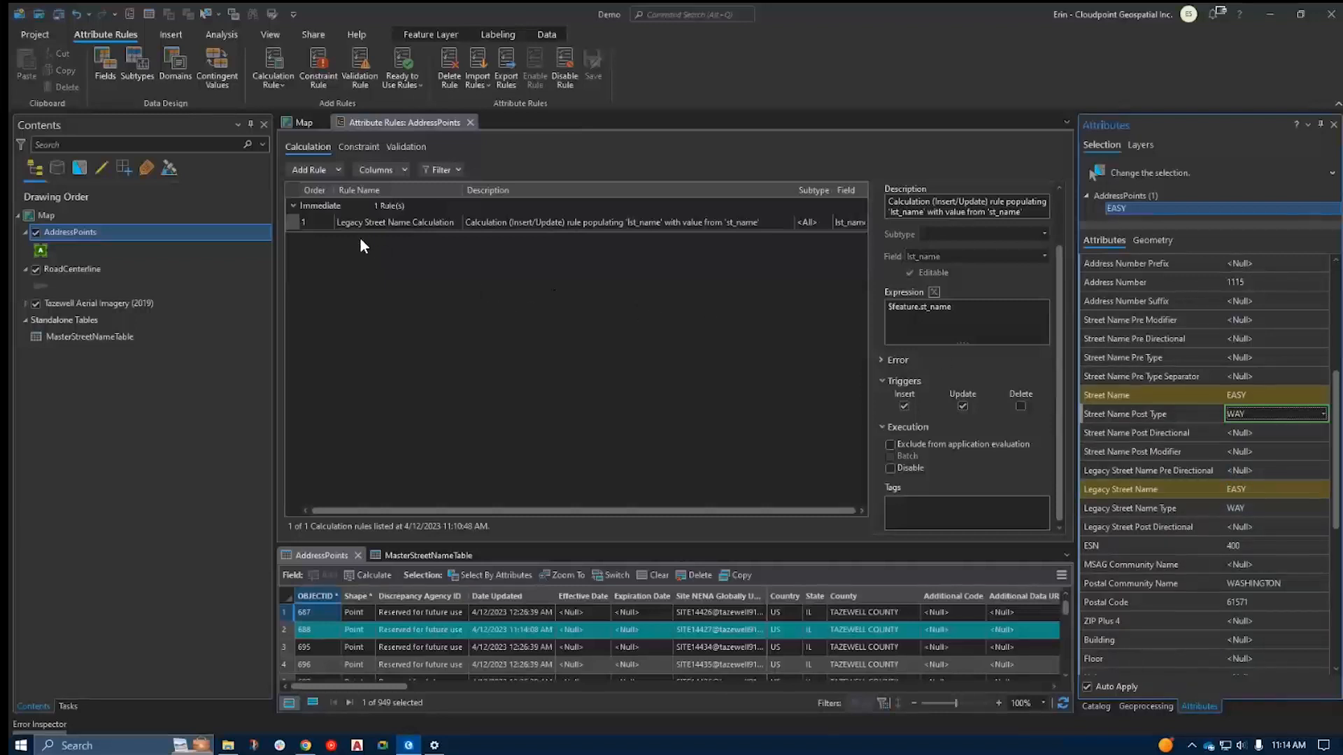
Add a second immediate calculation rule to the AddressPoints layer.
{"action": "left_click", "coordinate": [345, 249]}
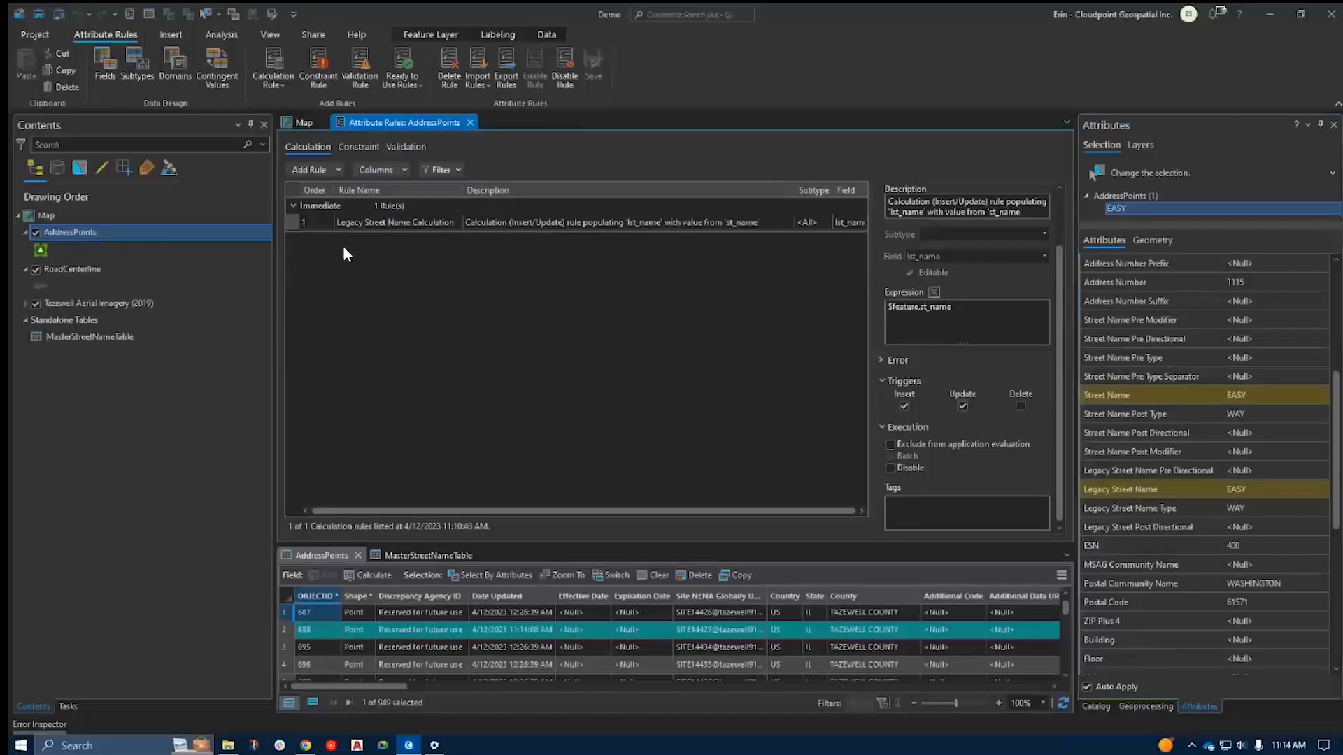
{"action": "left_click", "coordinate": [334, 171]}
{"action": "left_click", "coordinate": [325, 189]}
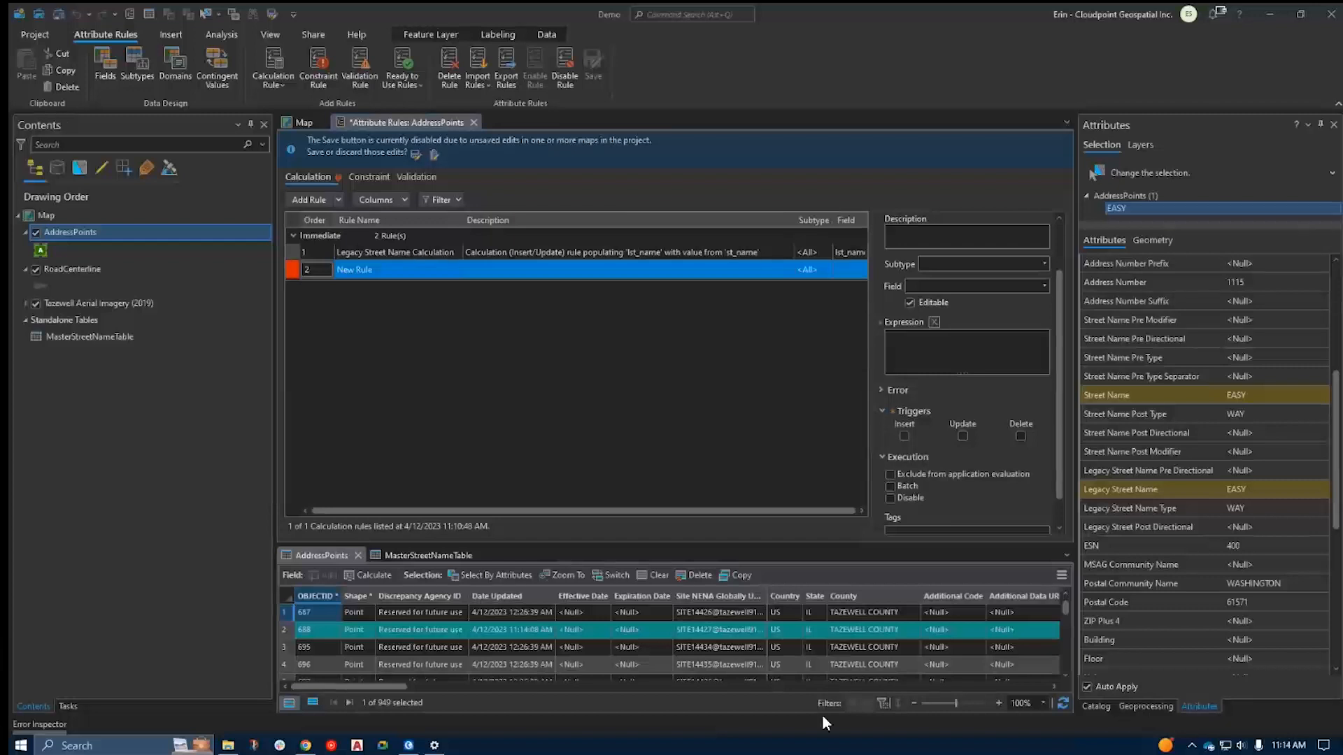
Name the second rule Full Road Name and describe it as "Calculation (Insert/Update) rule populating 'fullname' for comparison to Master Street Name Table".
{"action": "left_click", "coordinate": [359, 266]}
{"action": "type", "text": "Full Road Name"}
{"action": "key", "text": "Return"}
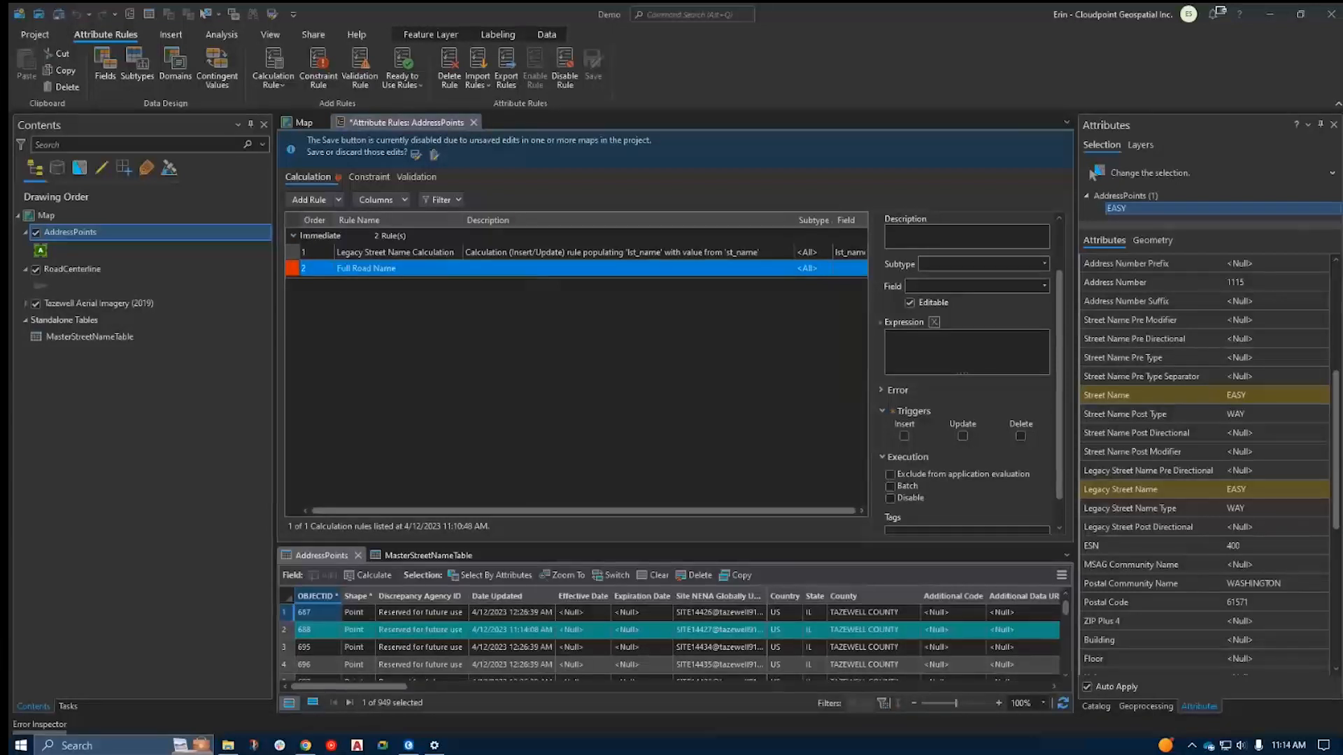
{"action": "left_click", "coordinate": [510, 273]}
{"action": "type", "text": "Calculation (Insert/Update) rule populating 'fullname' for comparison to Master Street Name Table"}
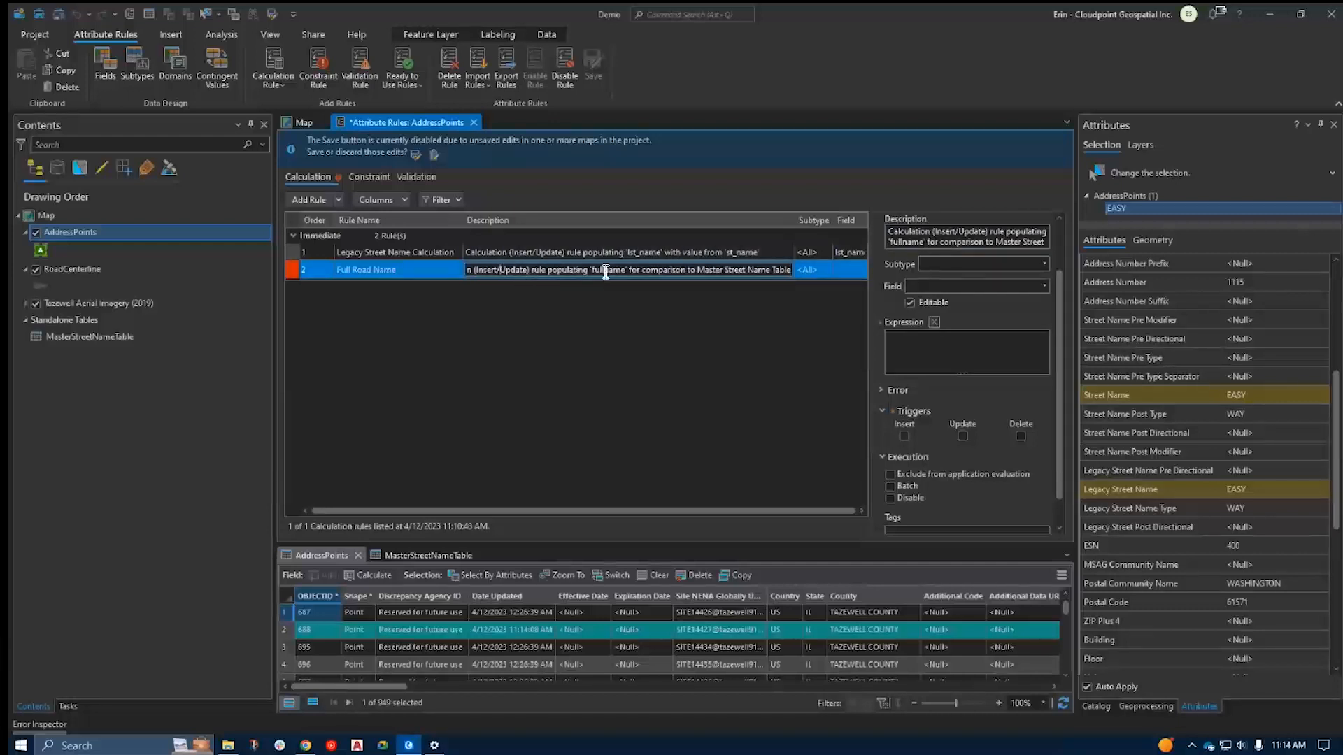
Set fullname as the Full Road Name rule's field and make that field non-editable.
{"action": "left_click_drag", "start_coordinate": [396, 687], "coordinate": [982, 714]}
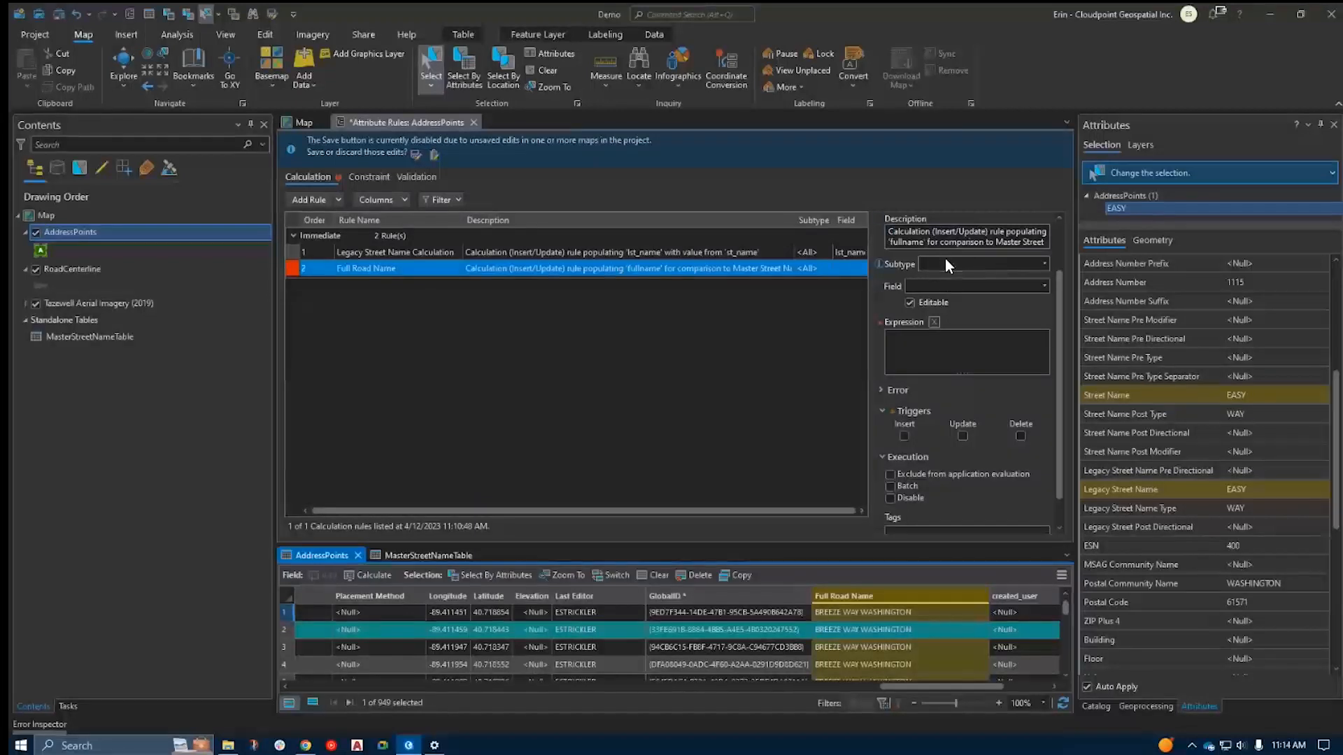
{"action": "left_click", "coordinate": [1038, 281]}
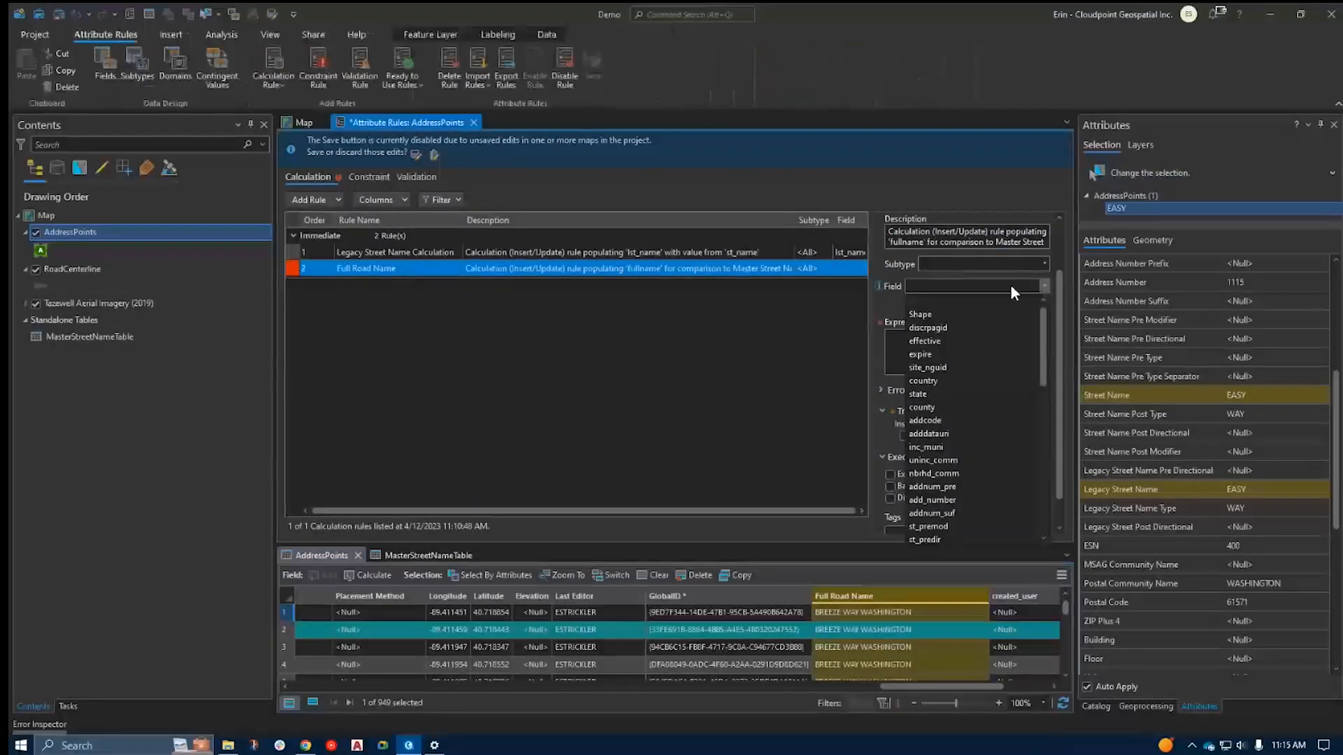
{"action": "scroll", "coordinate": [973, 482], "scroll_direction": "down", "scroll_amount": 10}
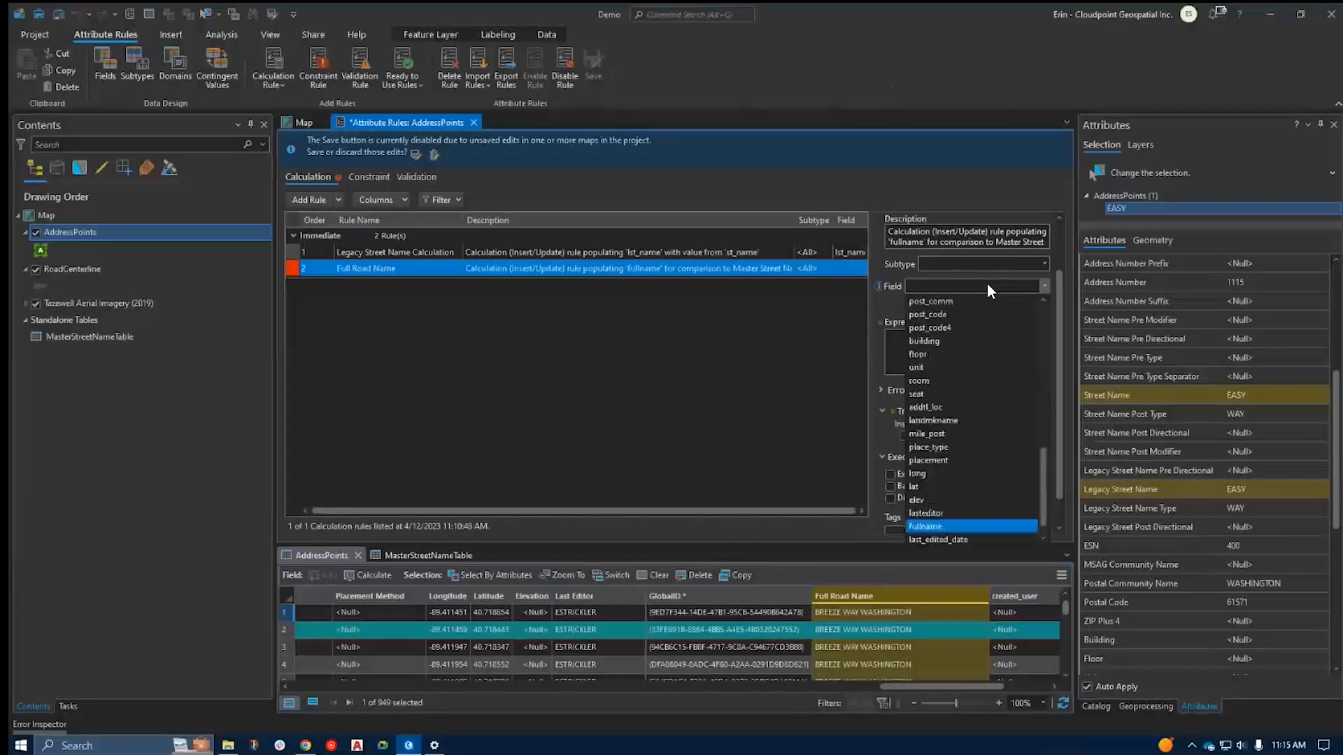
{"action": "left_click", "coordinate": [946, 528]}
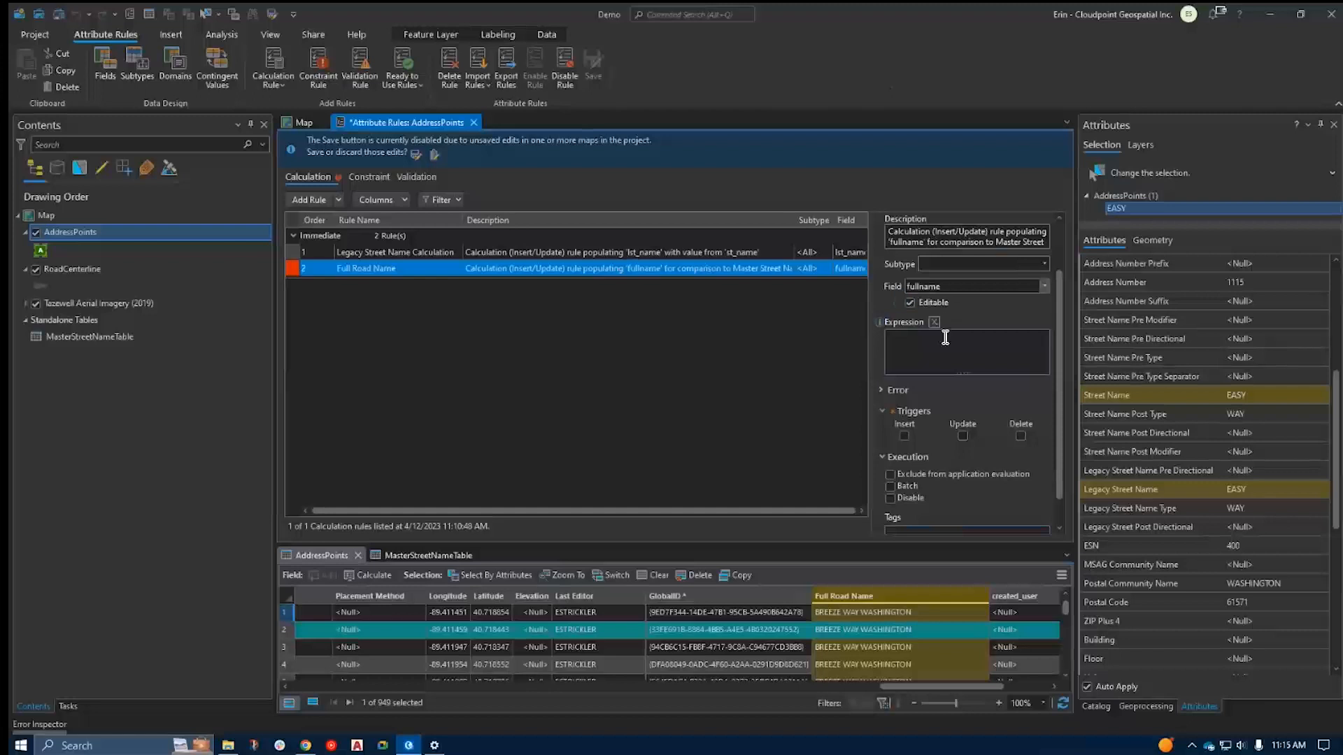
{"action": "left_click", "coordinate": [911, 302]}
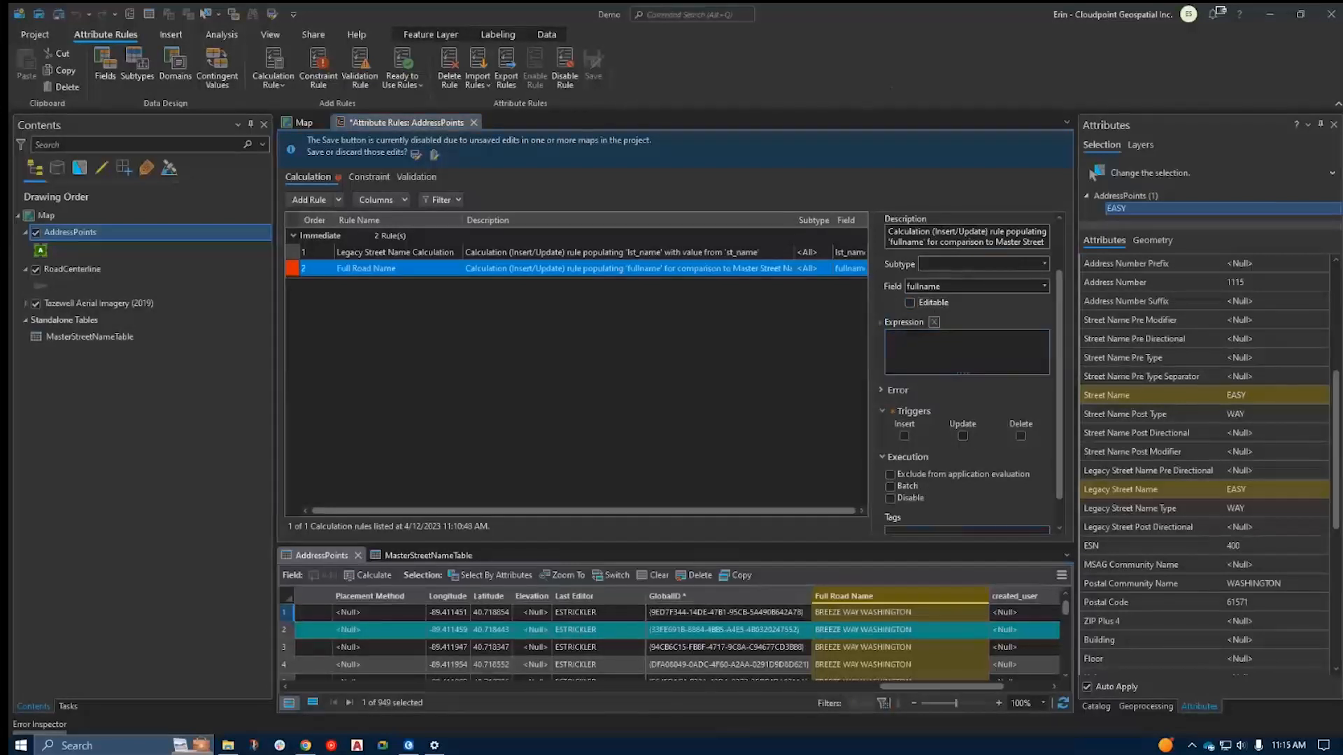
Give the Full Road Name rule an Arcade expression concatenating st_predir, st_name, st_postyp and post_comm with spaces, skipping empty values, and validate it.
{"action": "left_click", "coordinate": [924, 349]}
{"action": "left_click", "coordinate": [934, 322]}
{"action": "key", "text": "ctrl+v"}
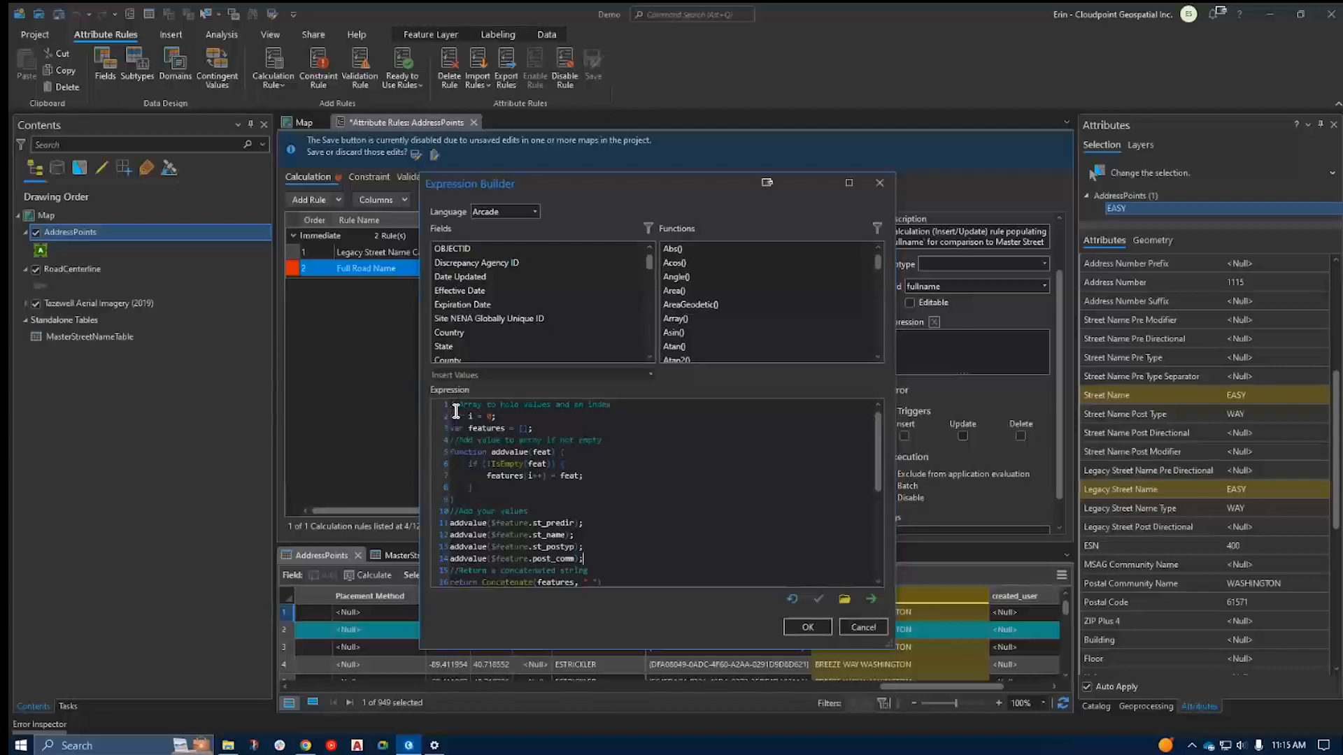
{"action": "scroll", "coordinate": [574, 531], "scroll_direction": "down", "scroll_amount": 1}
{"action": "left_click_drag", "start_coordinate": [472, 546], "coordinate": [603, 550]}
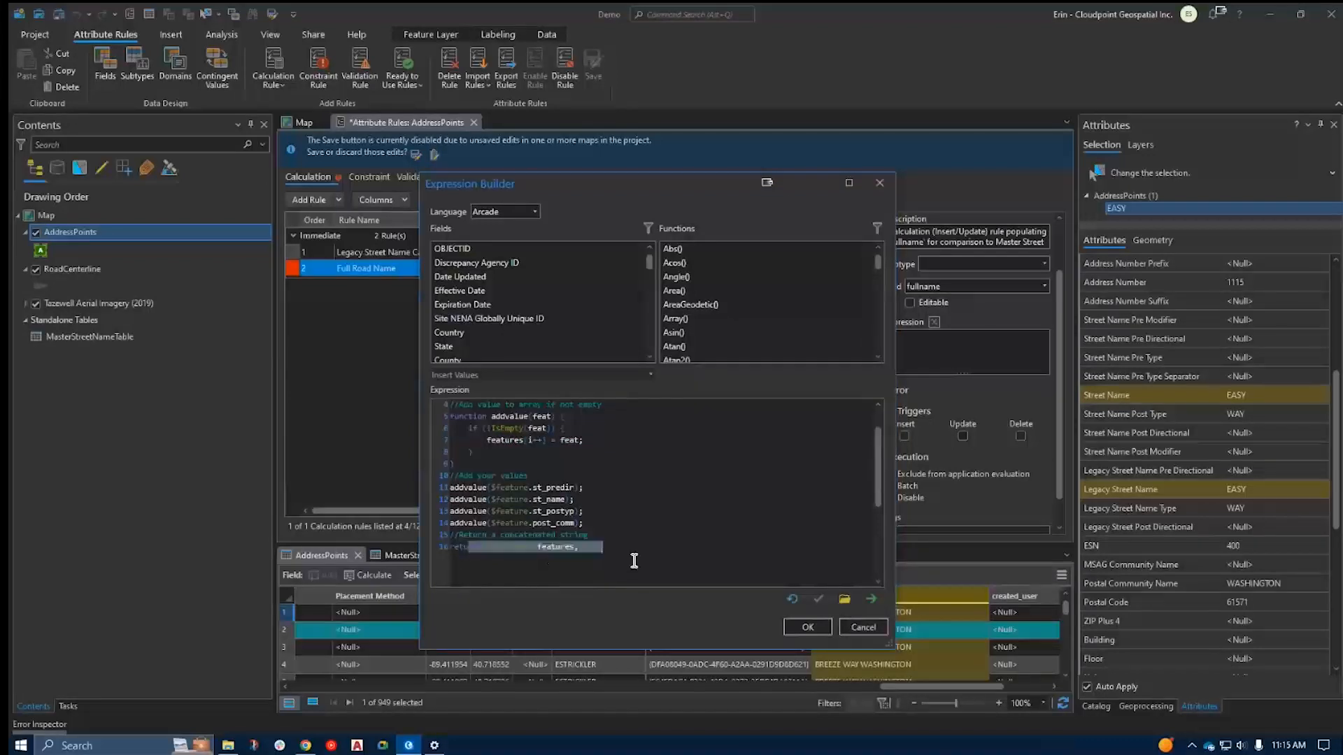
{"action": "left_click", "coordinate": [561, 504]}
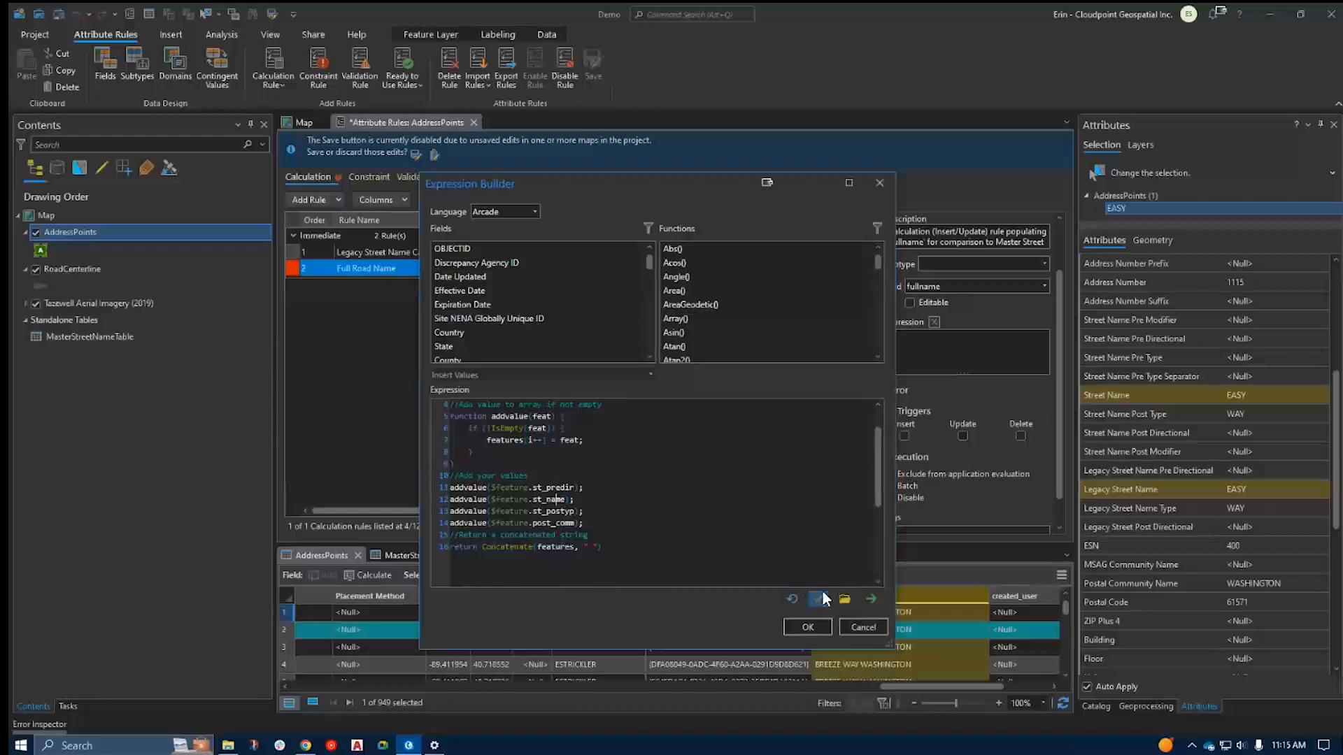
{"action": "left_click", "coordinate": [581, 478]}
{"action": "left_click_drag", "start_coordinate": [623, 547], "coordinate": [490, 402]}
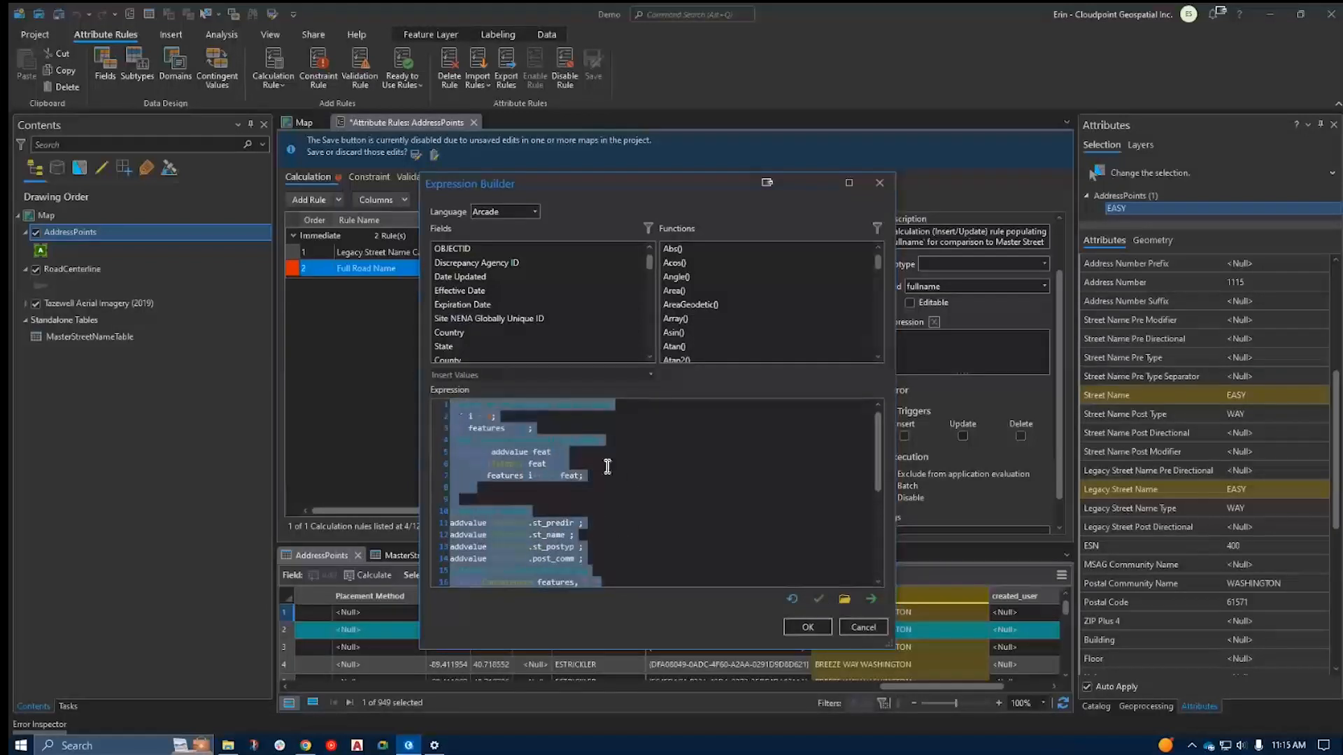
{"action": "left_click", "coordinate": [650, 476]}
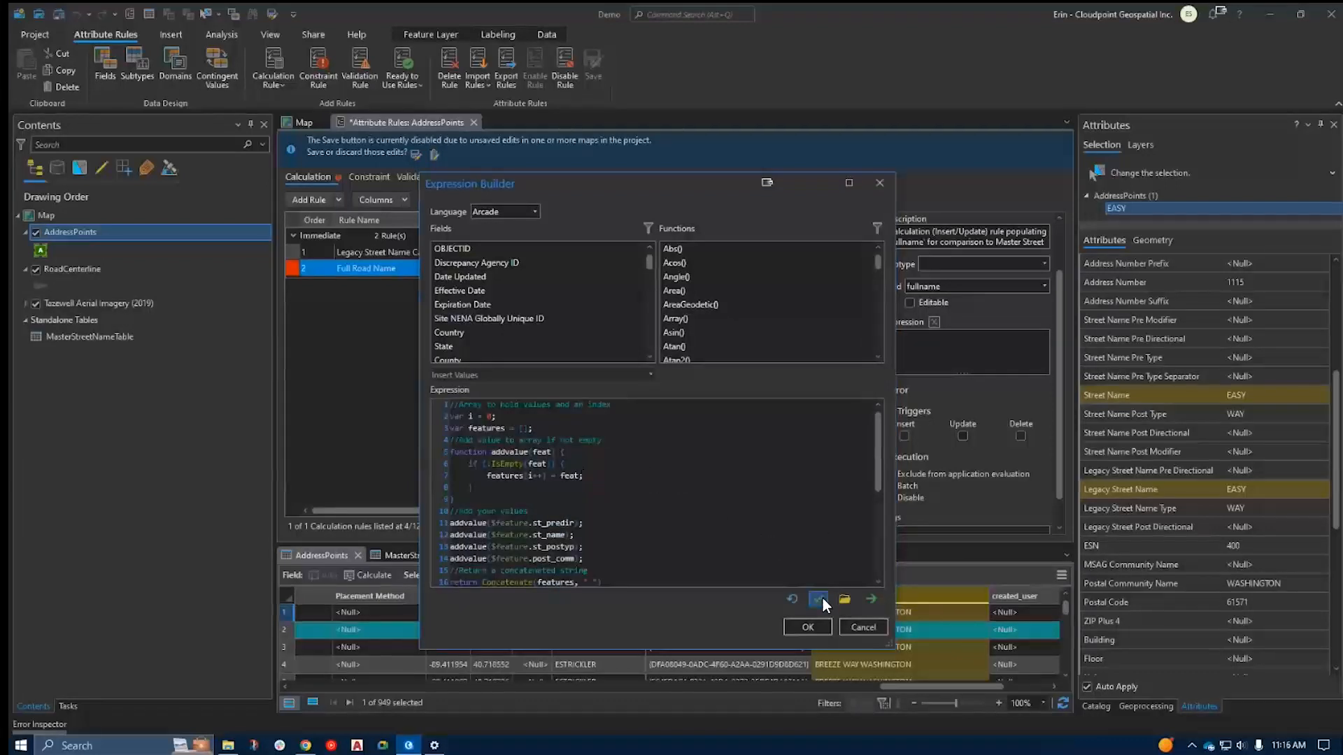
{"action": "left_click", "coordinate": [818, 599]}
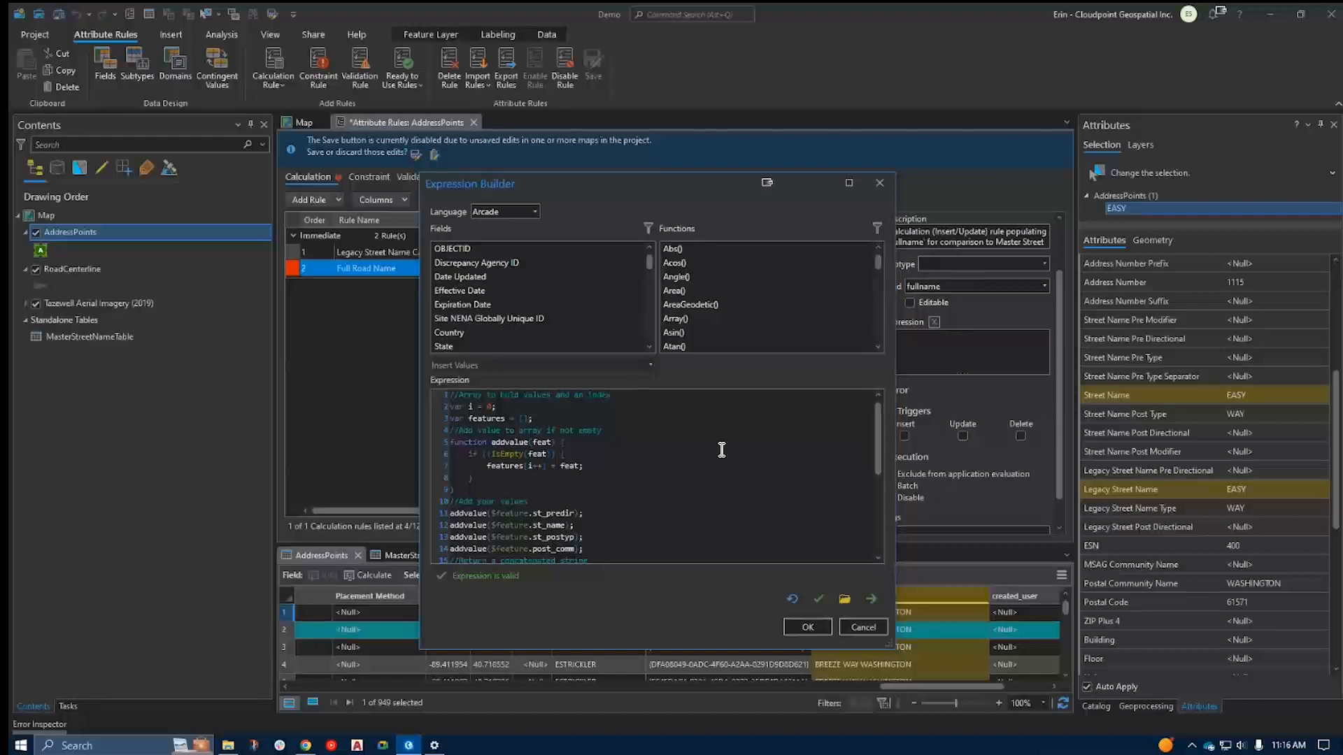
{"action": "left_click", "coordinate": [808, 627]}
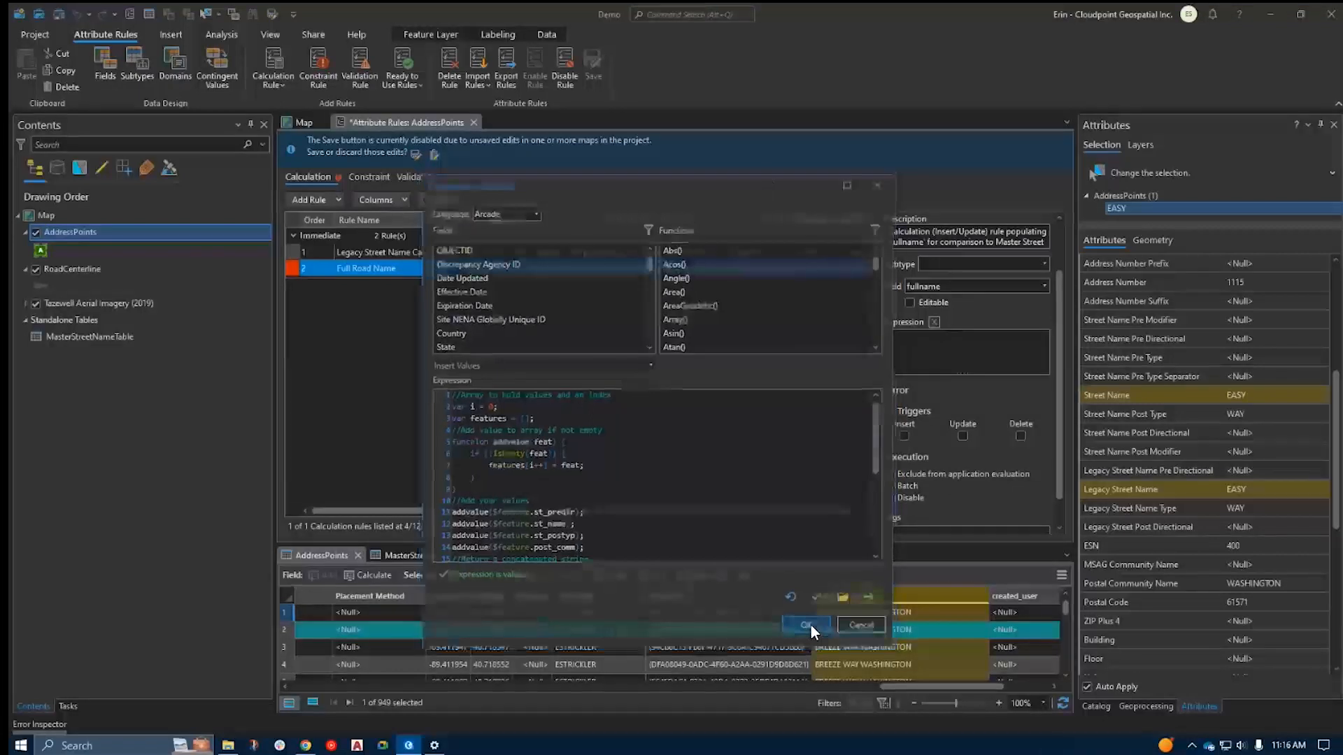
Set the Full Road Name rule to trigger on Insert and Update.
{"action": "left_click_drag", "start_coordinate": [1060, 312], "coordinate": [1049, 405]}
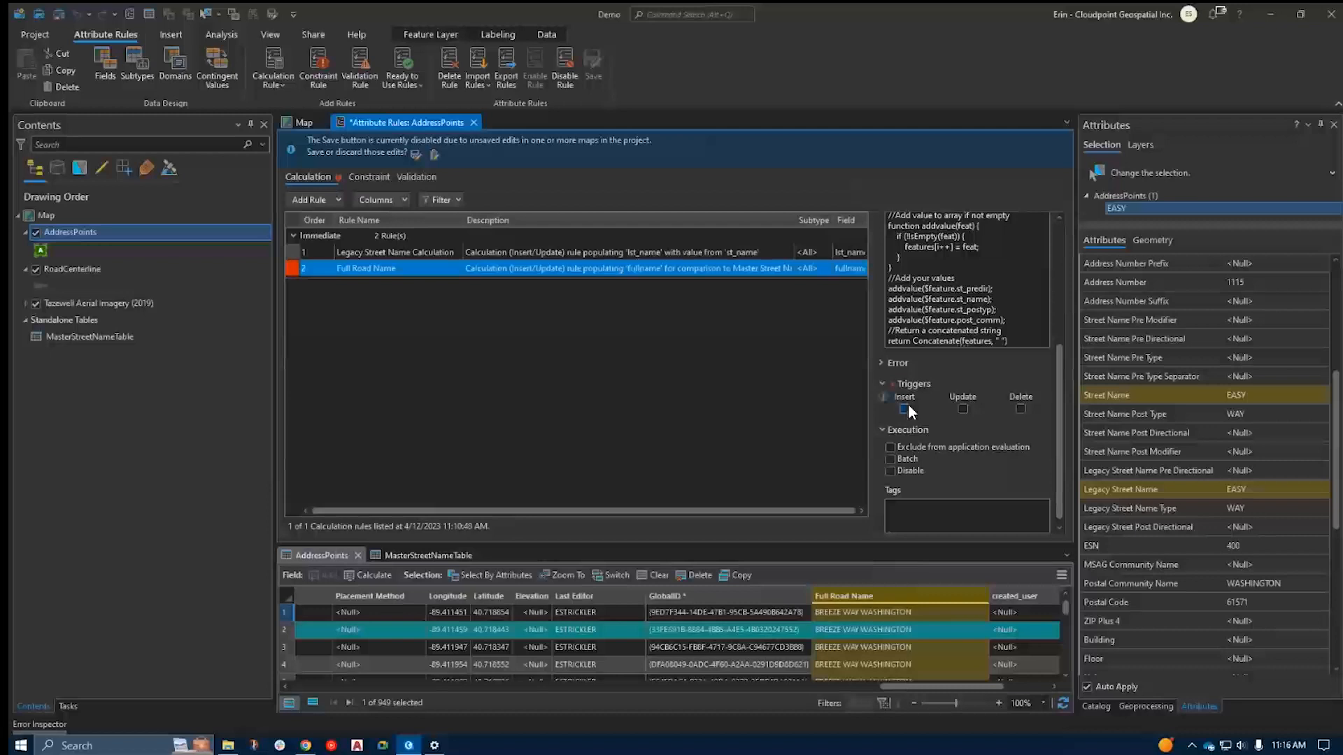
{"action": "left_click", "coordinate": [961, 408]}
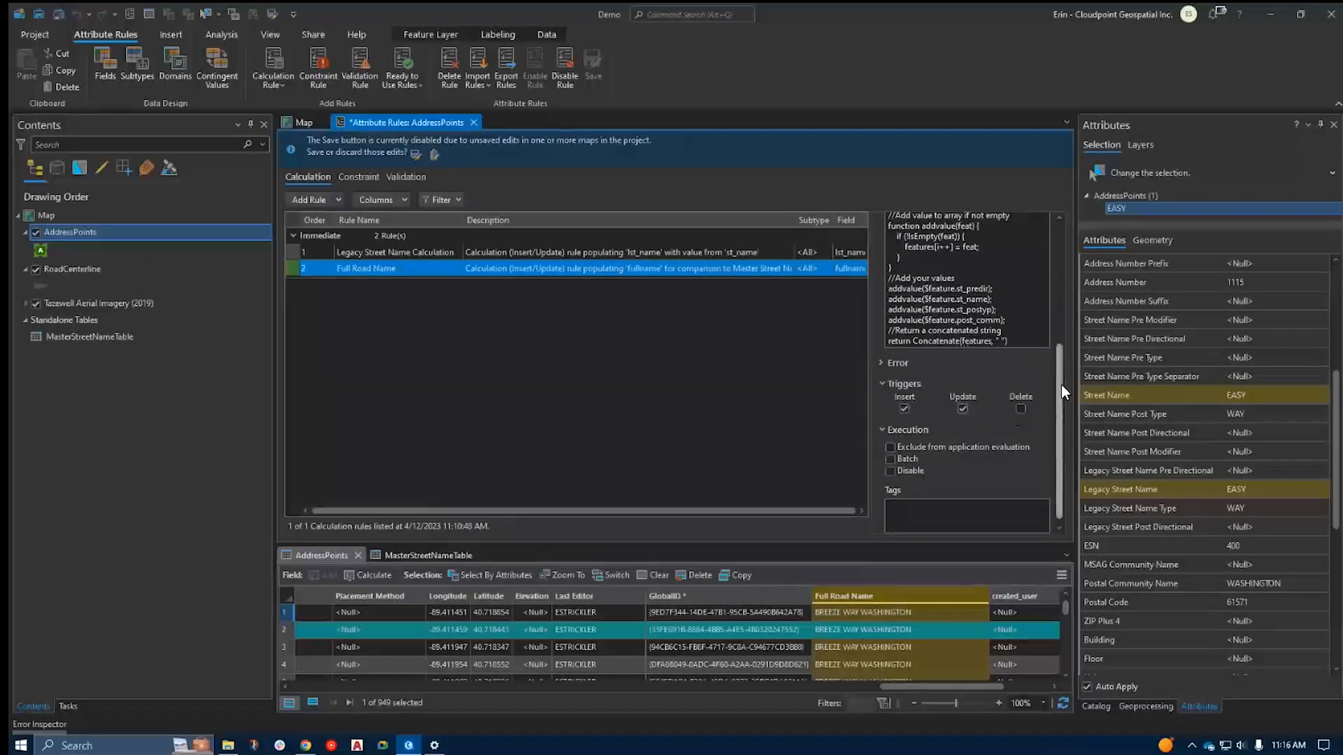
{"action": "left_click_drag", "start_coordinate": [1060, 385], "coordinate": [1060, 400]}
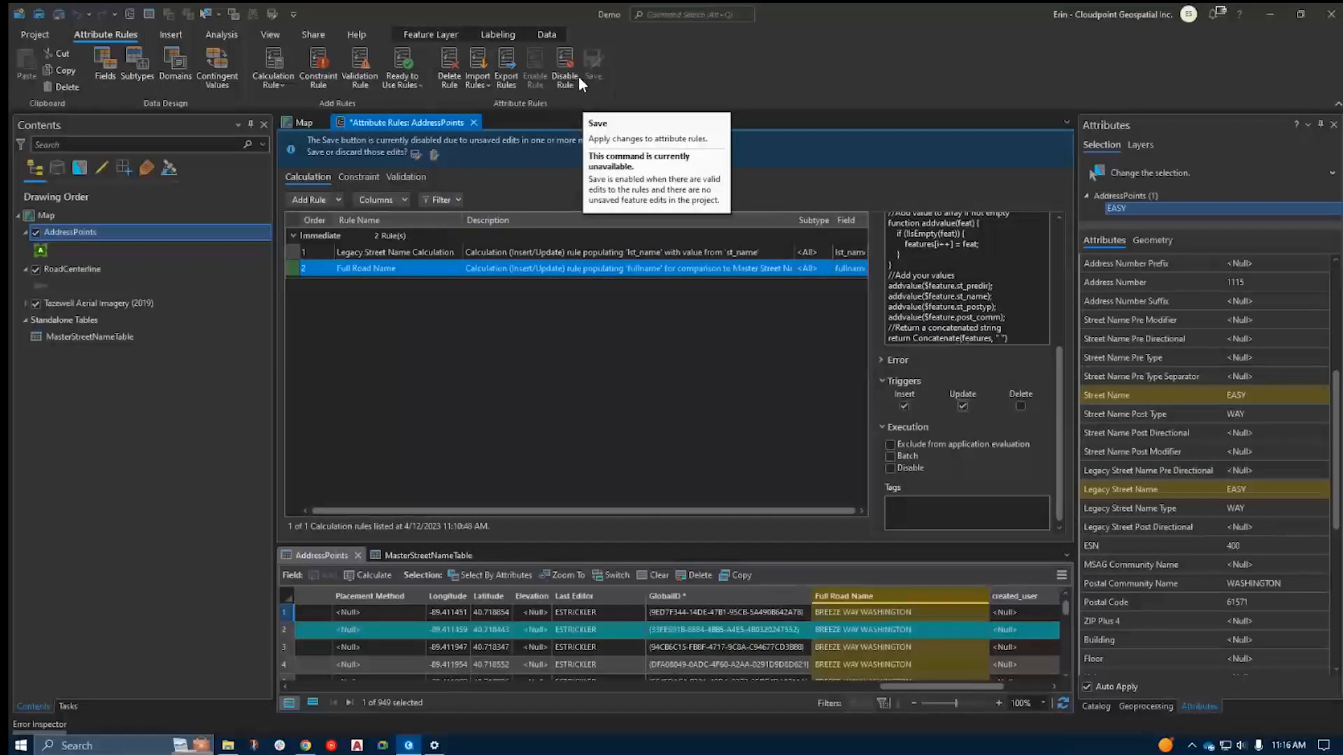
Discard the pending feature edits and save the AddressPoints attribute rules.
{"action": "left_click", "coordinate": [435, 156]}
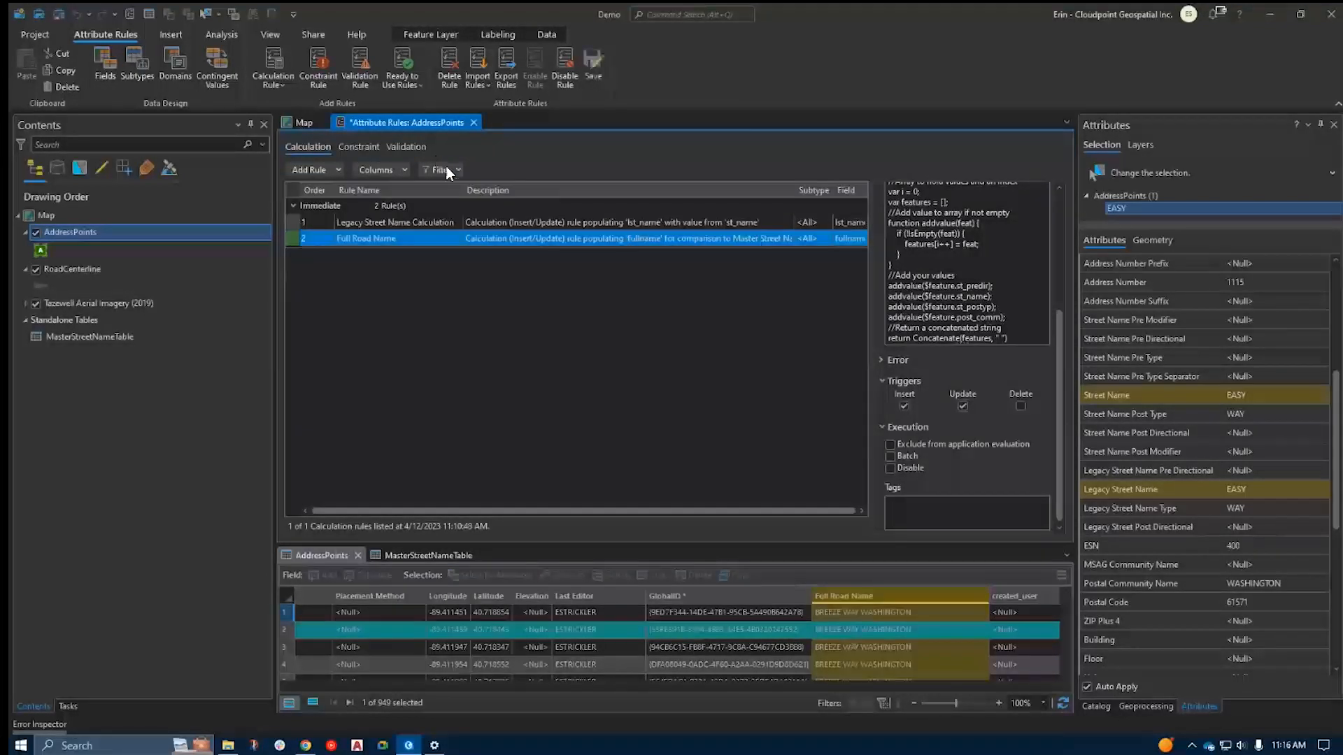
{"action": "left_click", "coordinate": [594, 65]}
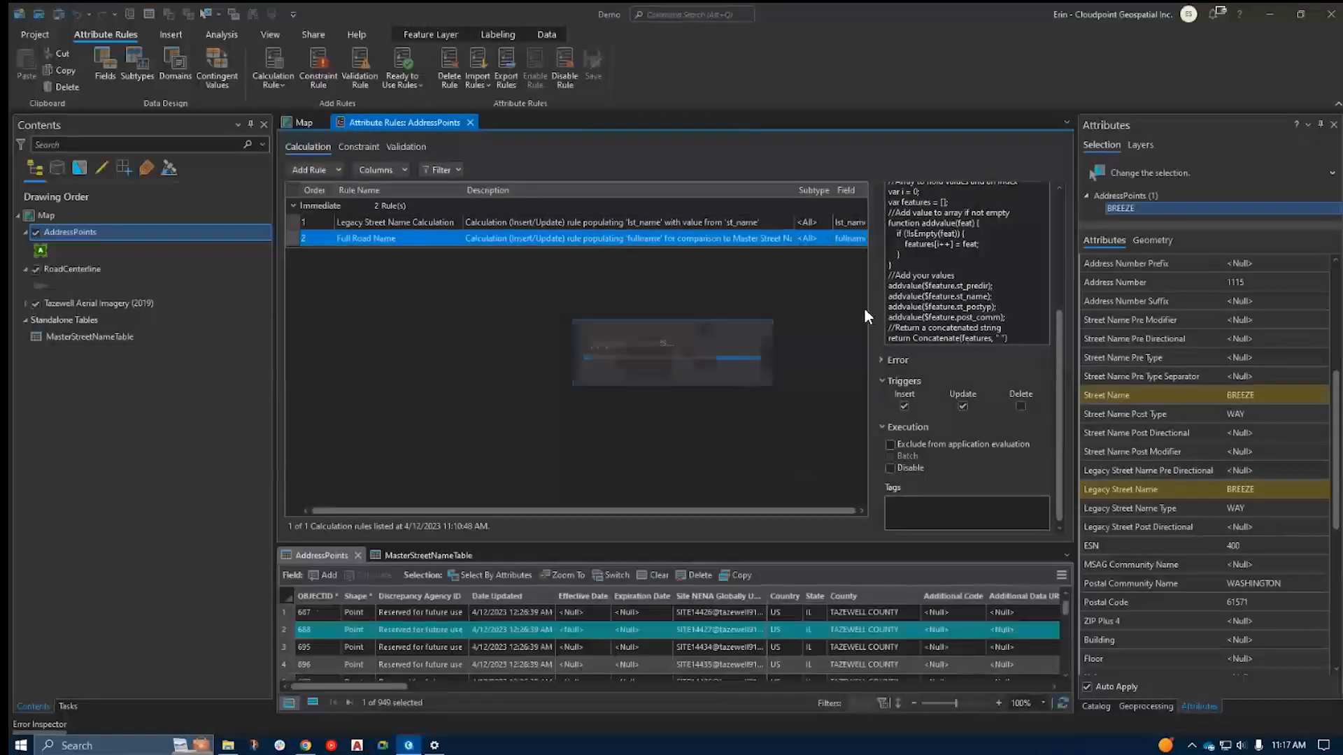
Test the calculation rules by setting the selected address point's Street Name to EASY, and check its Full Road Name.
{"action": "type", "text": "EASY"}
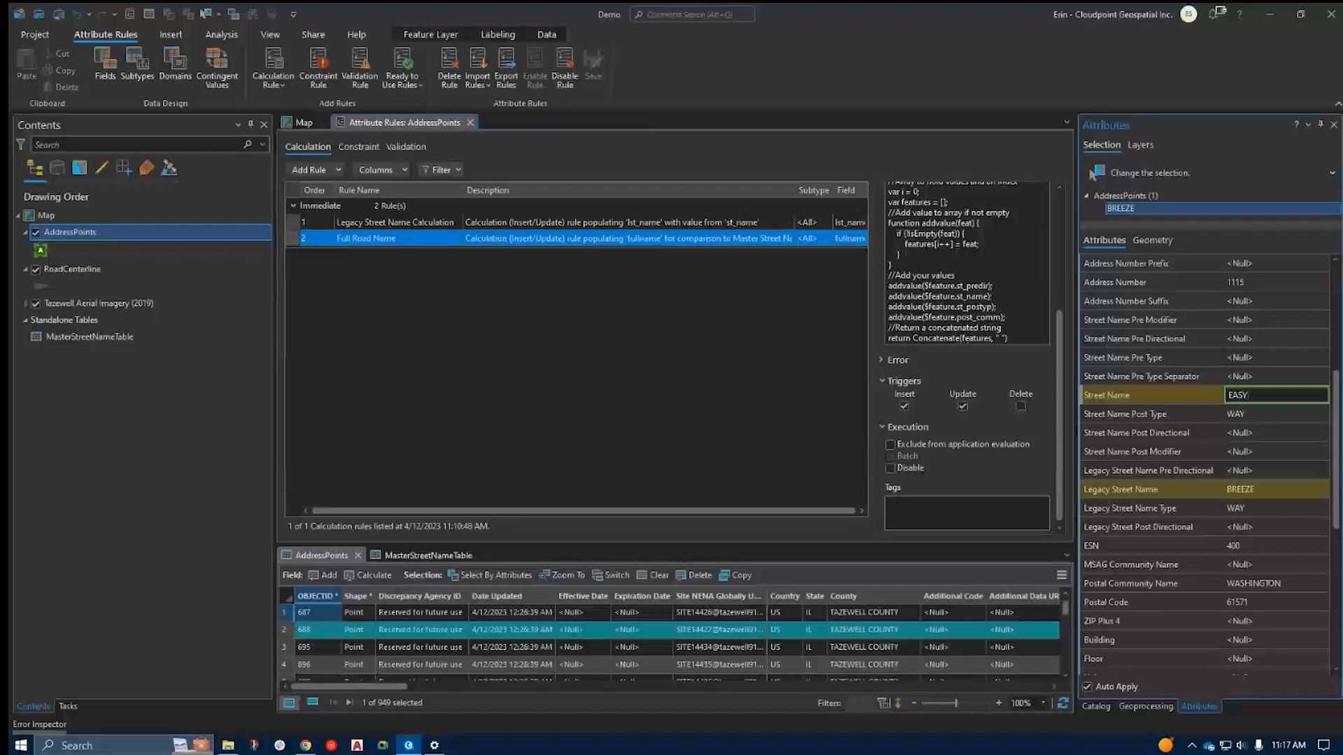
{"action": "key", "text": "Tab"}
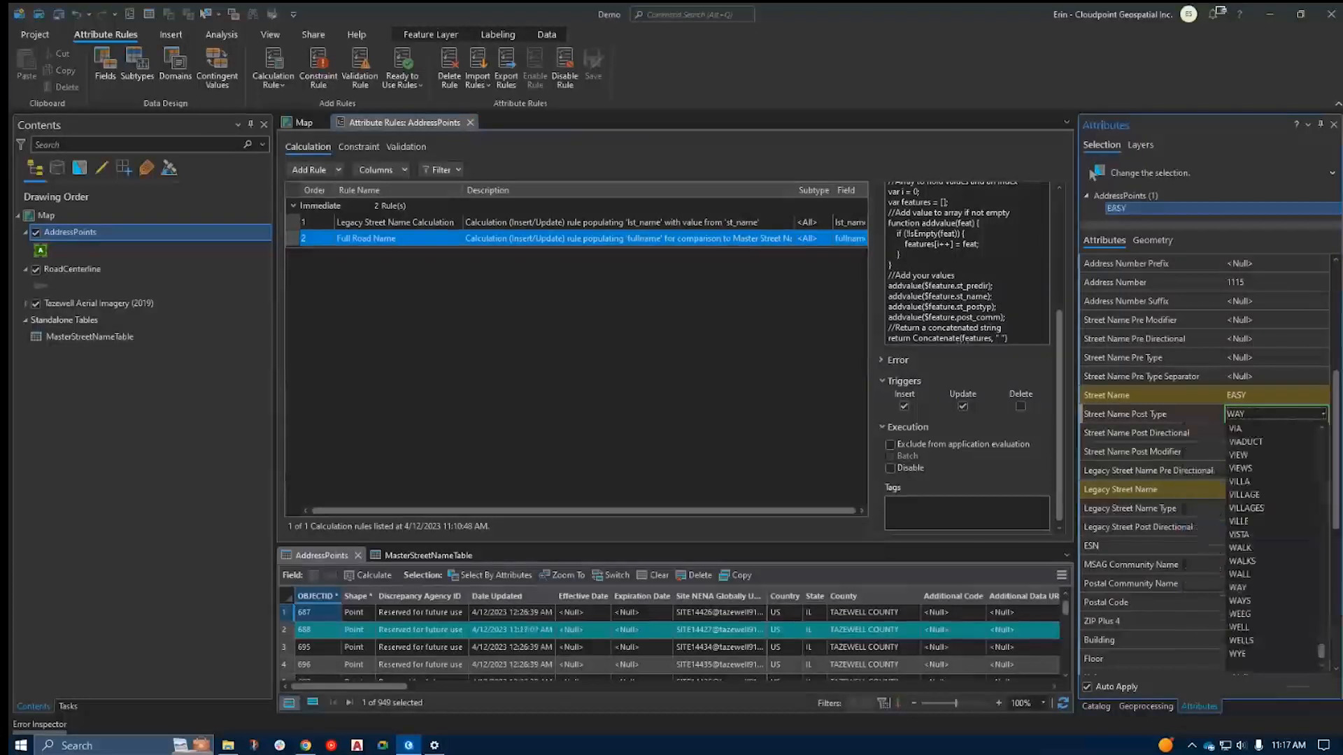
{"action": "key", "text": "Return"}
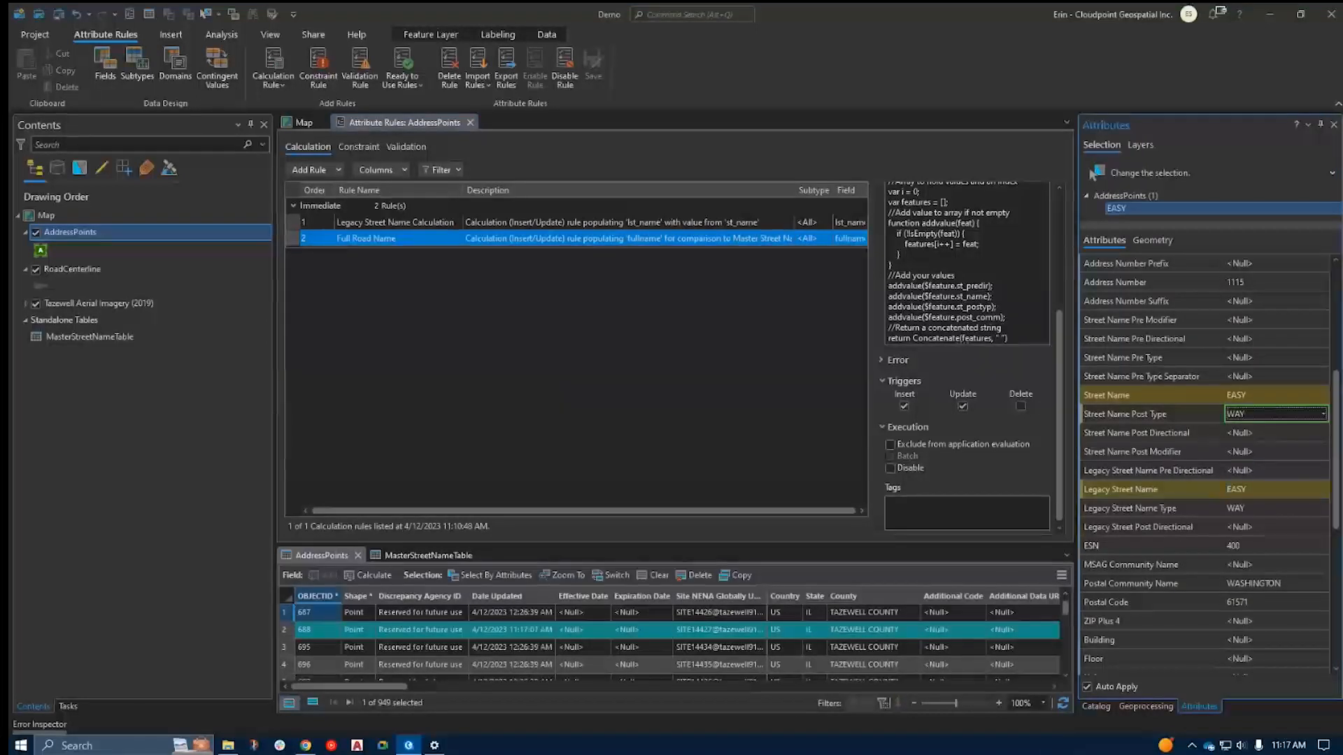
{"action": "scroll", "coordinate": [1207, 462], "scroll_direction": "down", "scroll_amount": 6}
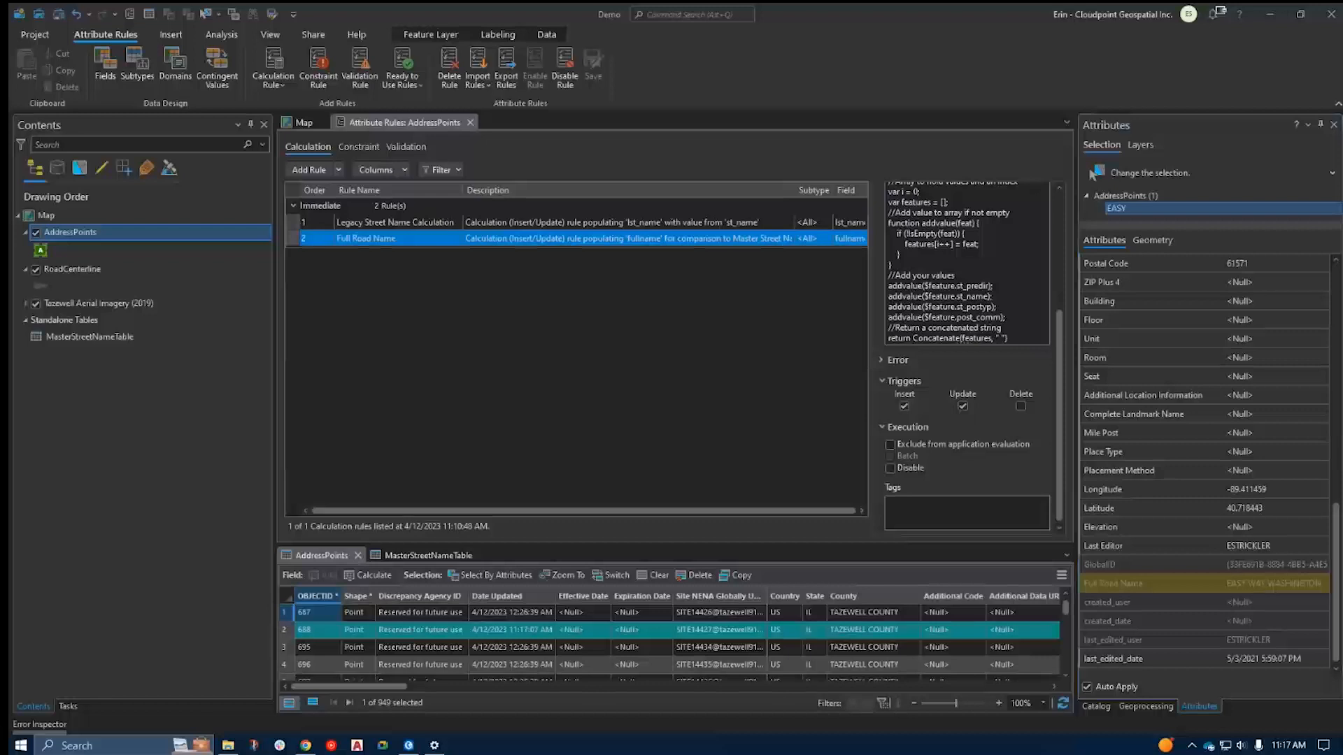
Add a constraint rule to the AddressPoints layer and name it Street Name in MSNT.
{"action": "left_click", "coordinate": [359, 149]}
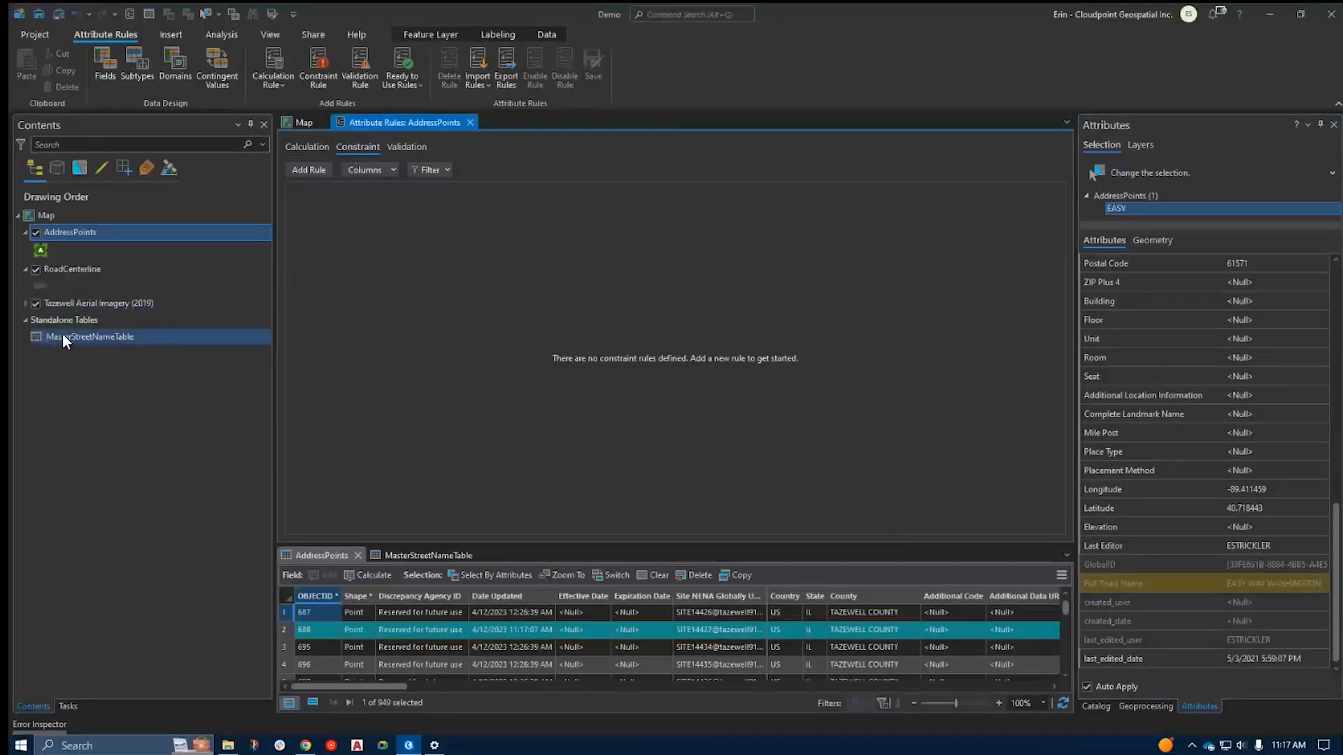
{"action": "left_click", "coordinate": [316, 170]}
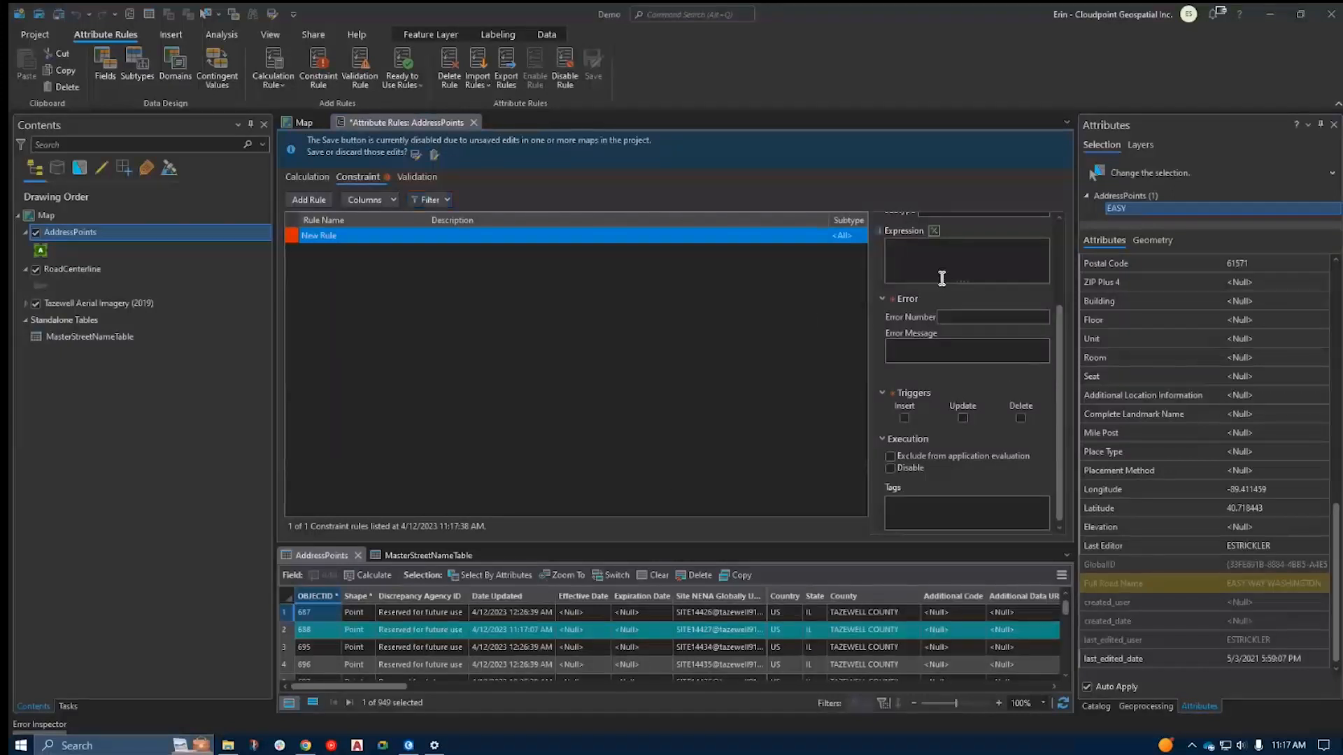
{"action": "left_click_drag", "start_coordinate": [1060, 373], "coordinate": [933, 261]}
{"action": "type", "text": "Street Name in MSNT"}
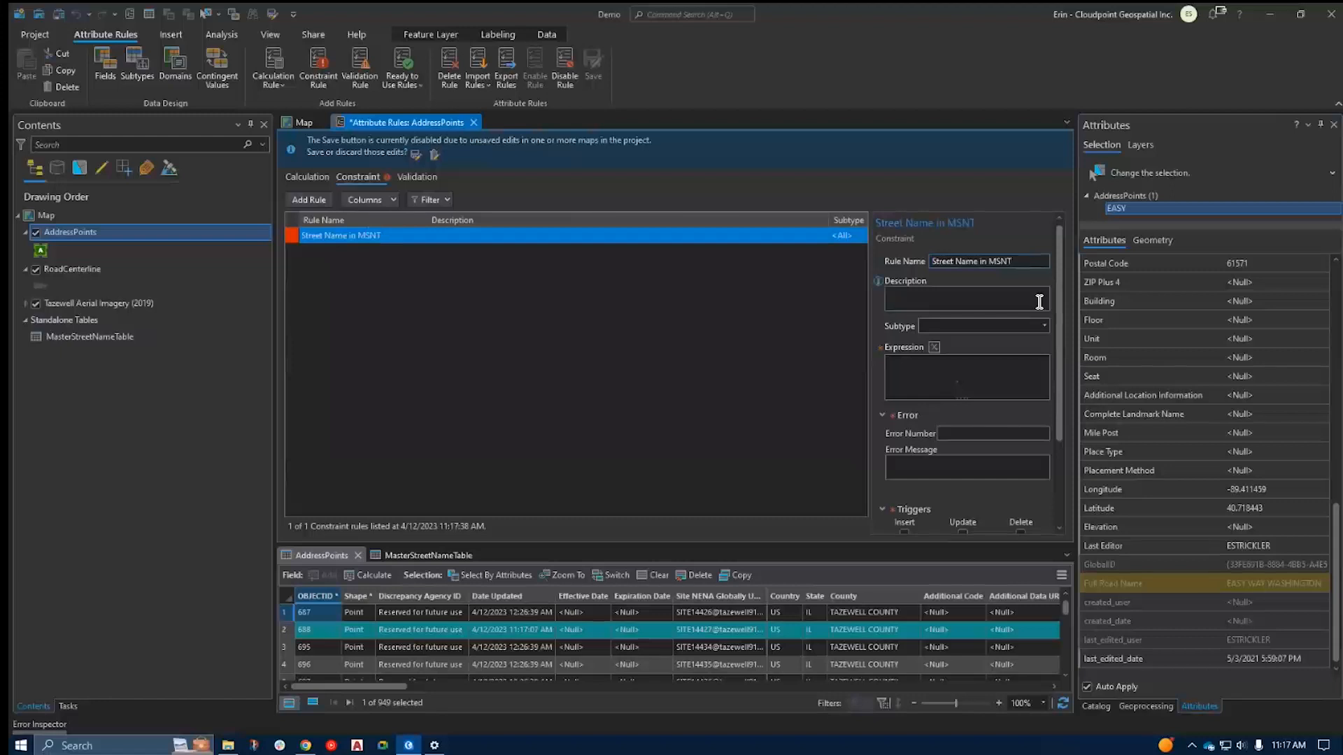
Describe the constraint rule as "Constraint rule (Insert/Update) to ensure 'fullname' exists in Master Street Name TableStreet Name must be found in Master Street Name Table".
{"action": "left_click", "coordinate": [987, 299]}
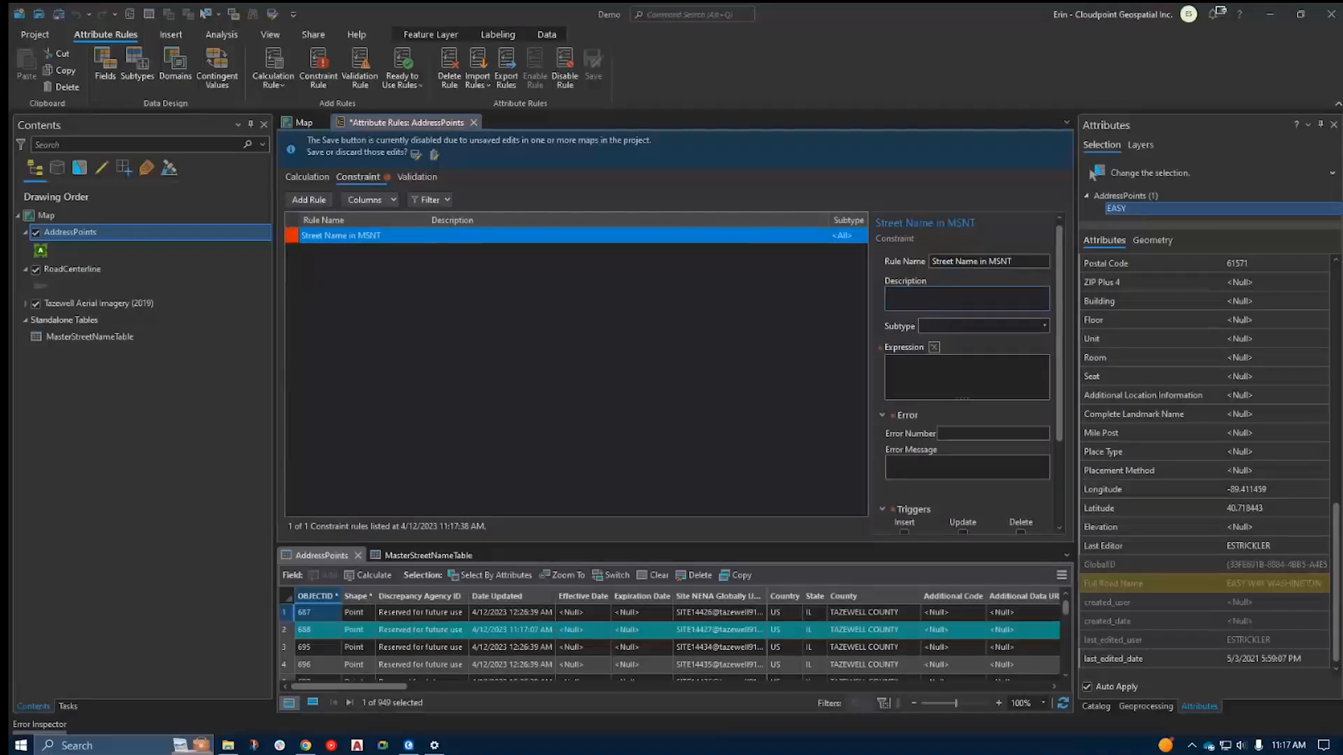
{"action": "type", "text": "Constraint rule (Insert/Update) to ensure 'fullname' exists in Master Street Name TableStreet Name must be found in Master Street Name Table"}
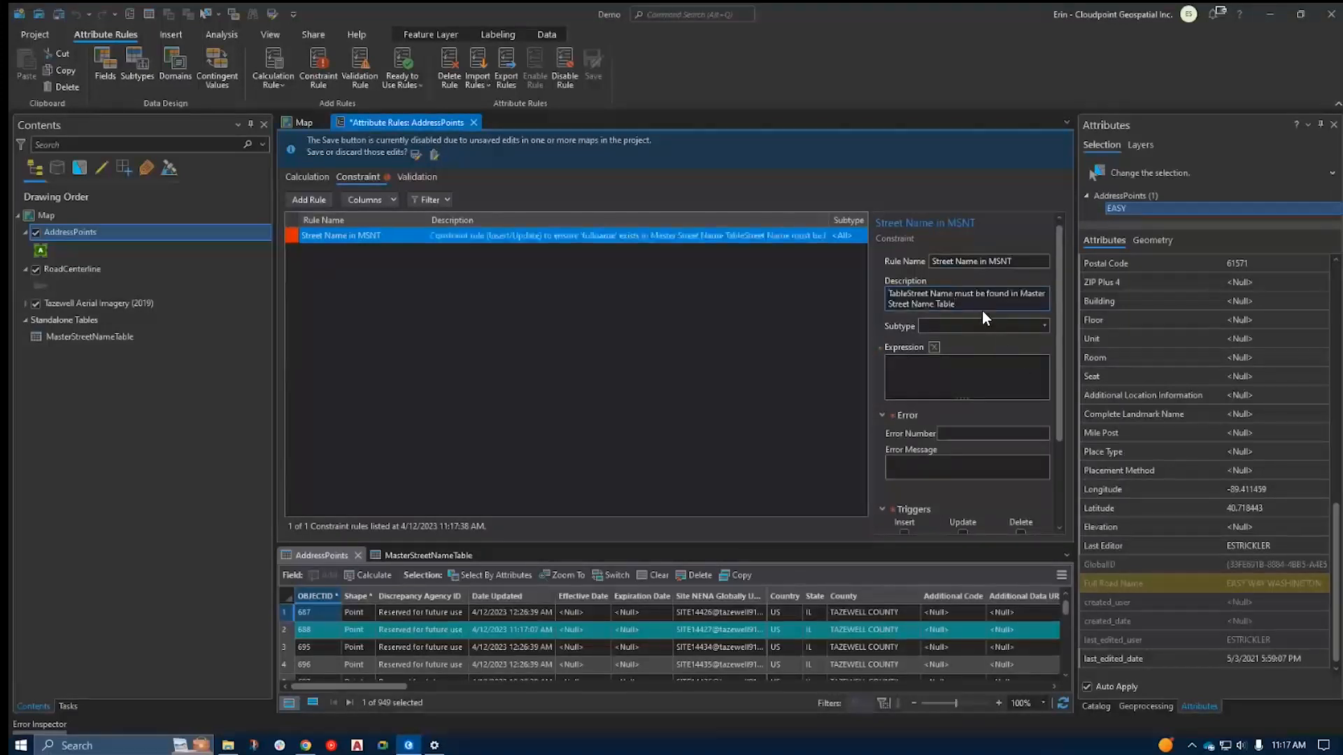
{"action": "scroll", "coordinate": [1013, 301], "scroll_direction": "up", "scroll_amount": 1}
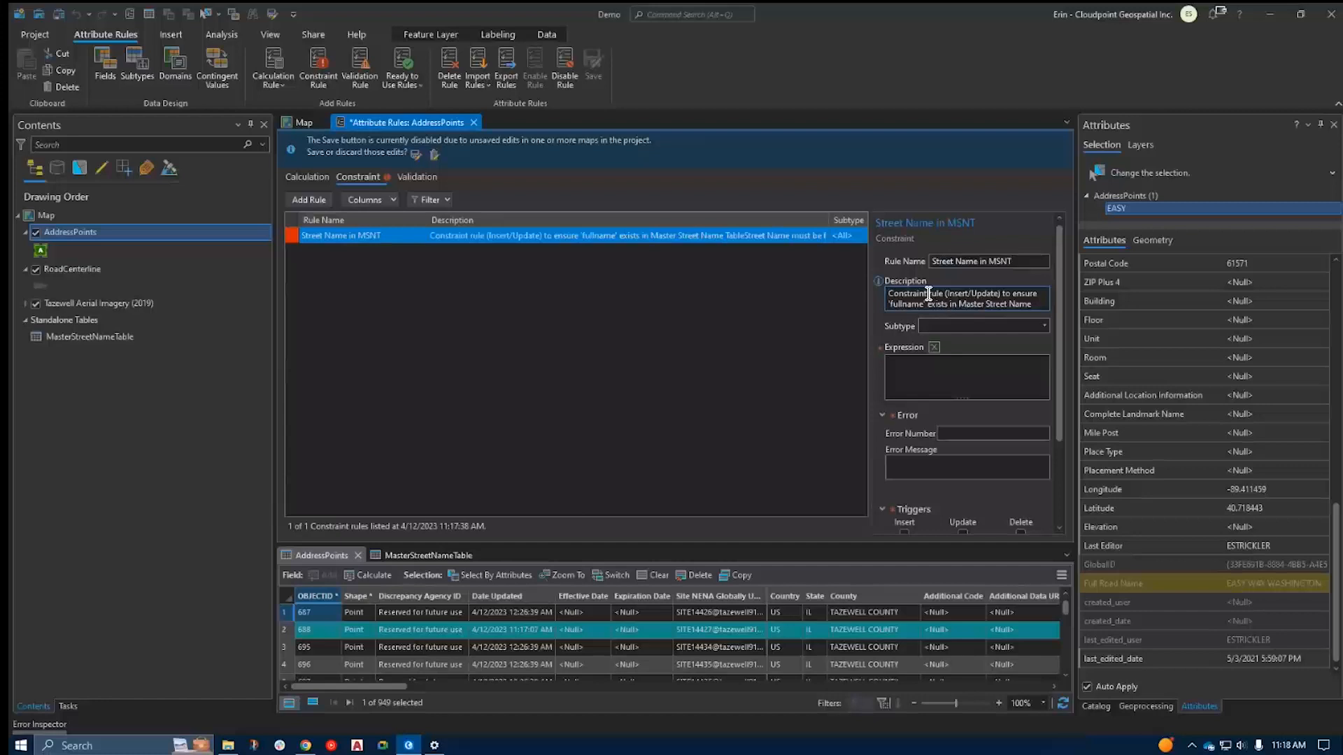
{"action": "left_click_drag", "start_coordinate": [930, 306], "coordinate": [878, 299]}
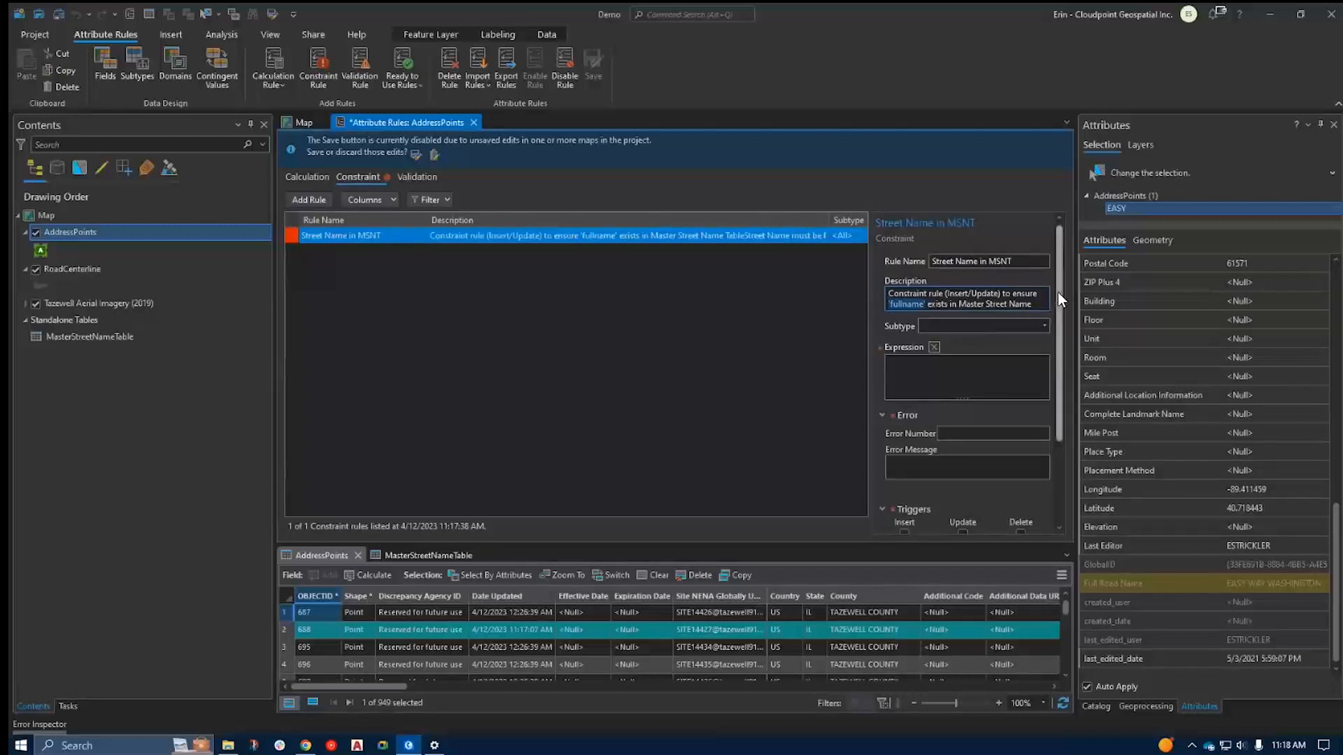
Give the constraint rule an Arcade expression that looks up fullname in MasterStreetNameTable and returns an error message when no record matches.
{"action": "scroll", "coordinate": [1058, 292], "scroll_direction": "down", "scroll_amount": 1}
{"action": "left_click", "coordinate": [934, 338]}
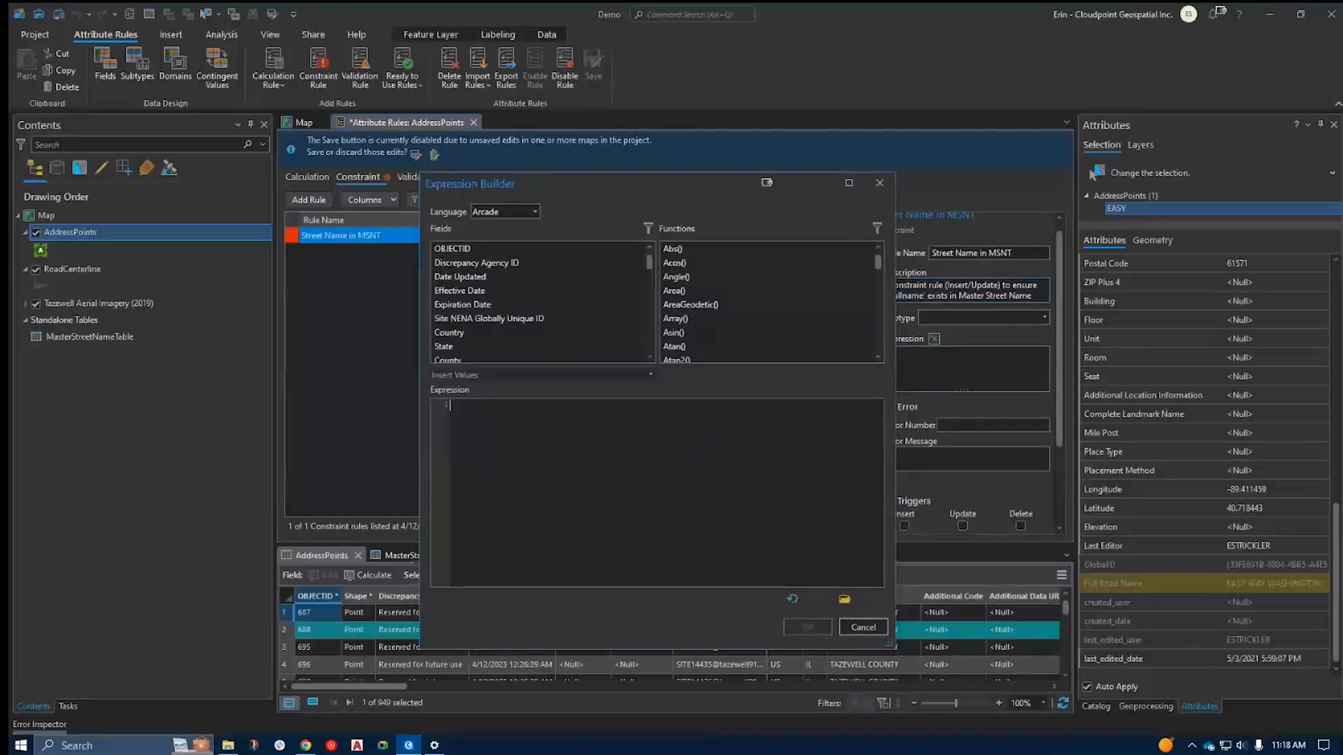
{"action": "key", "text": "ctrl+v"}
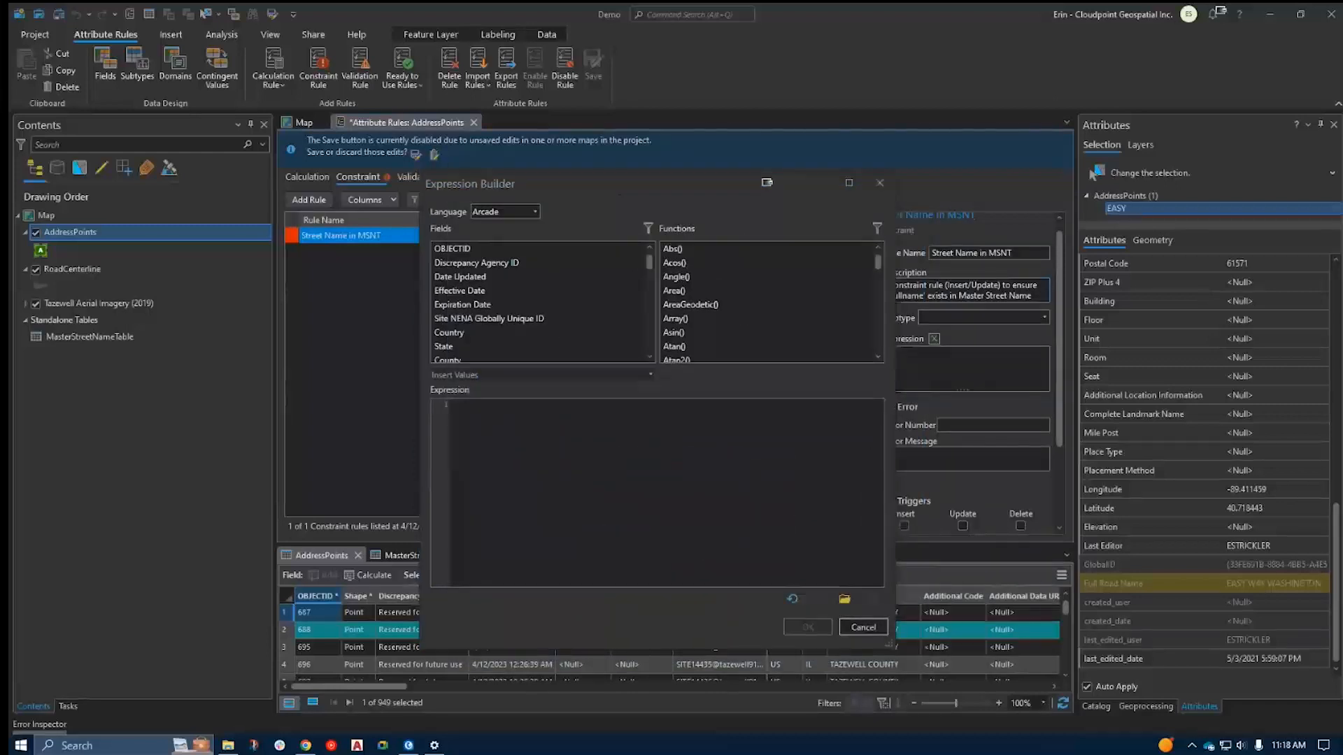
{"action": "left_click", "coordinate": [525, 414]}
{"action": "key", "text": "ctrl+v"}
{"action": "scroll", "coordinate": [713, 516], "scroll_direction": "up", "scroll_amount": 6}
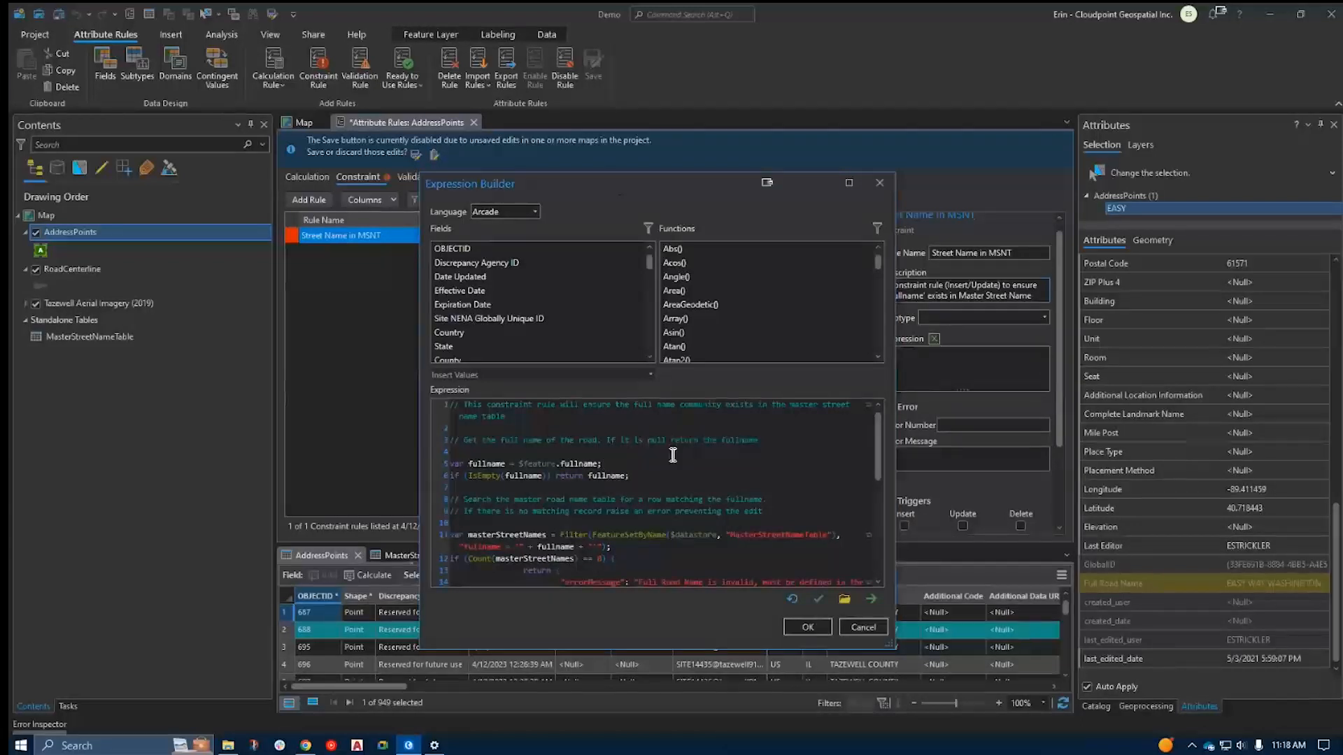
{"action": "scroll", "coordinate": [580, 435], "scroll_direction": "down", "scroll_amount": 1}
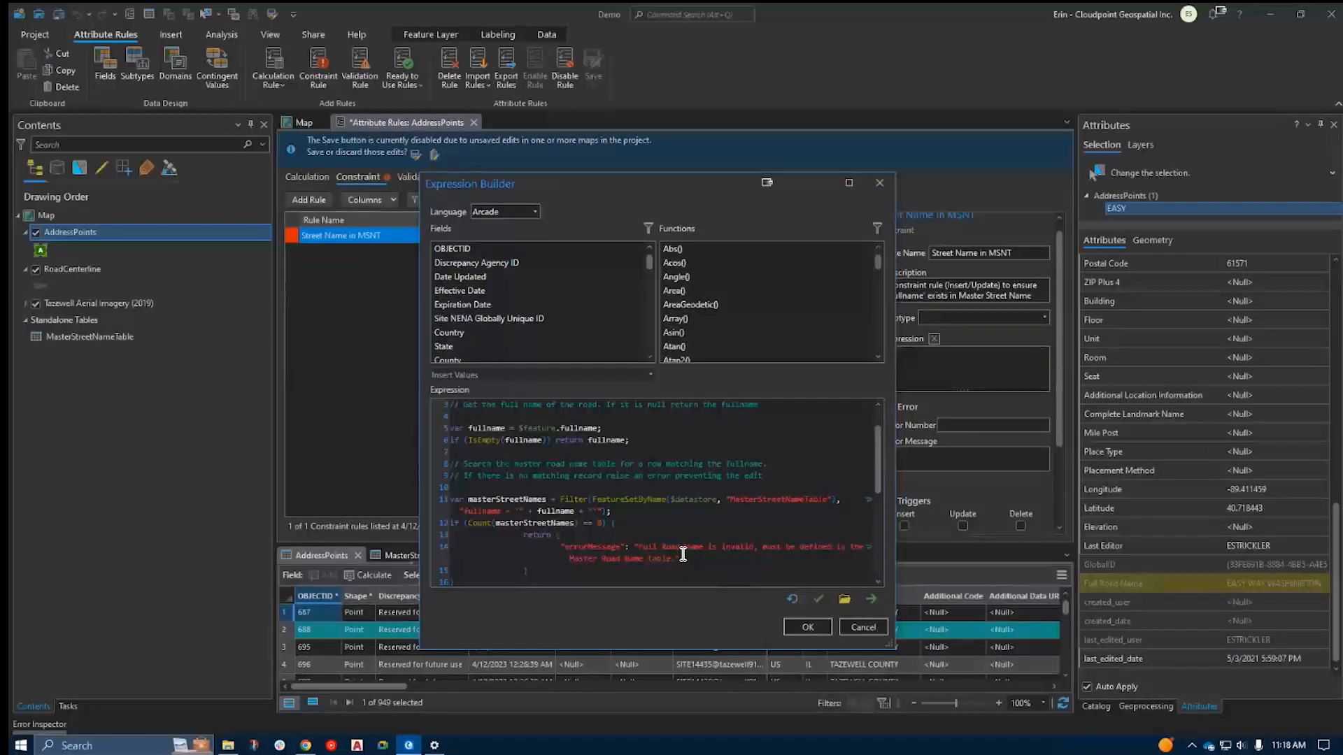
{"action": "left_click", "coordinate": [813, 625]}
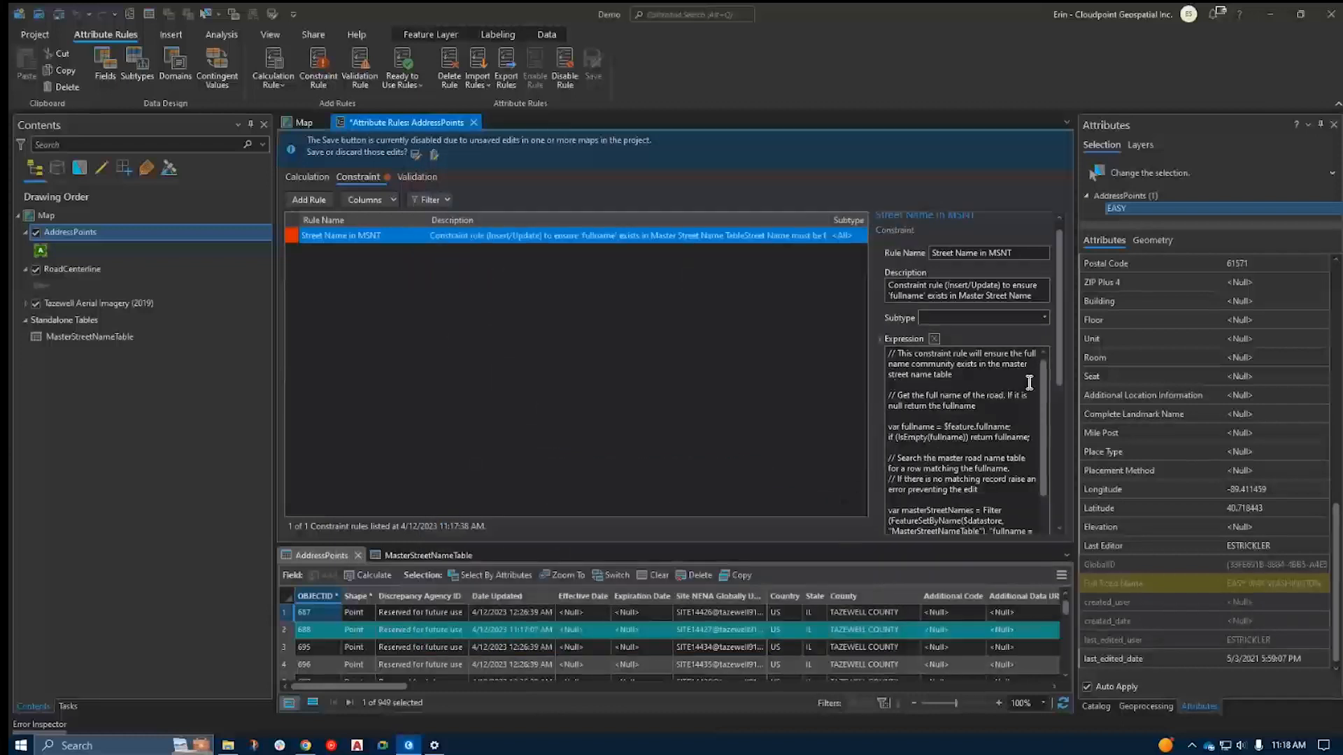
Set the constraint rule's error number to 101 and its message to "Full name is not found in the Master Street Name Table".
{"action": "left_click_drag", "start_coordinate": [1058, 359], "coordinate": [1051, 435]}
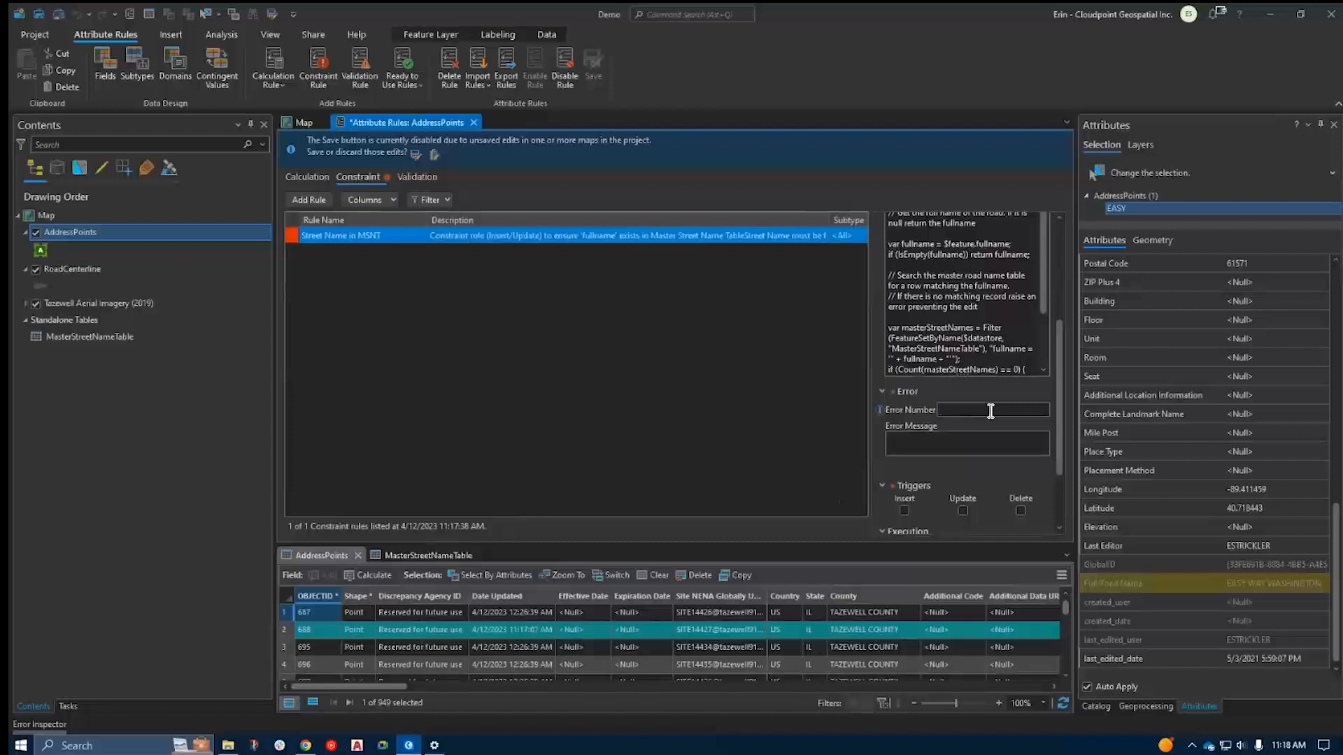
{"action": "type", "text": "101"}
{"action": "left_click", "coordinate": [952, 438]}
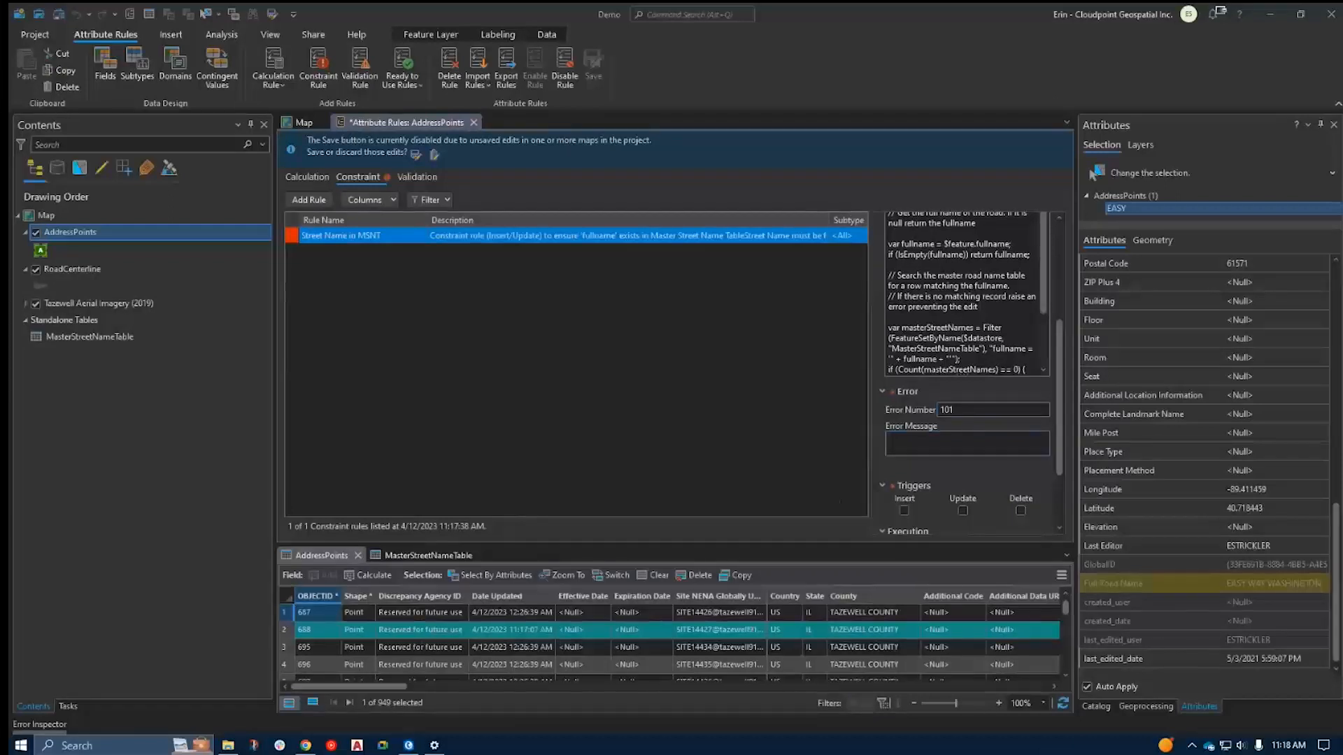
{"action": "left_click", "coordinate": [910, 443]}
{"action": "type", "text": "Full name is not found in the Master Street Name Table"}
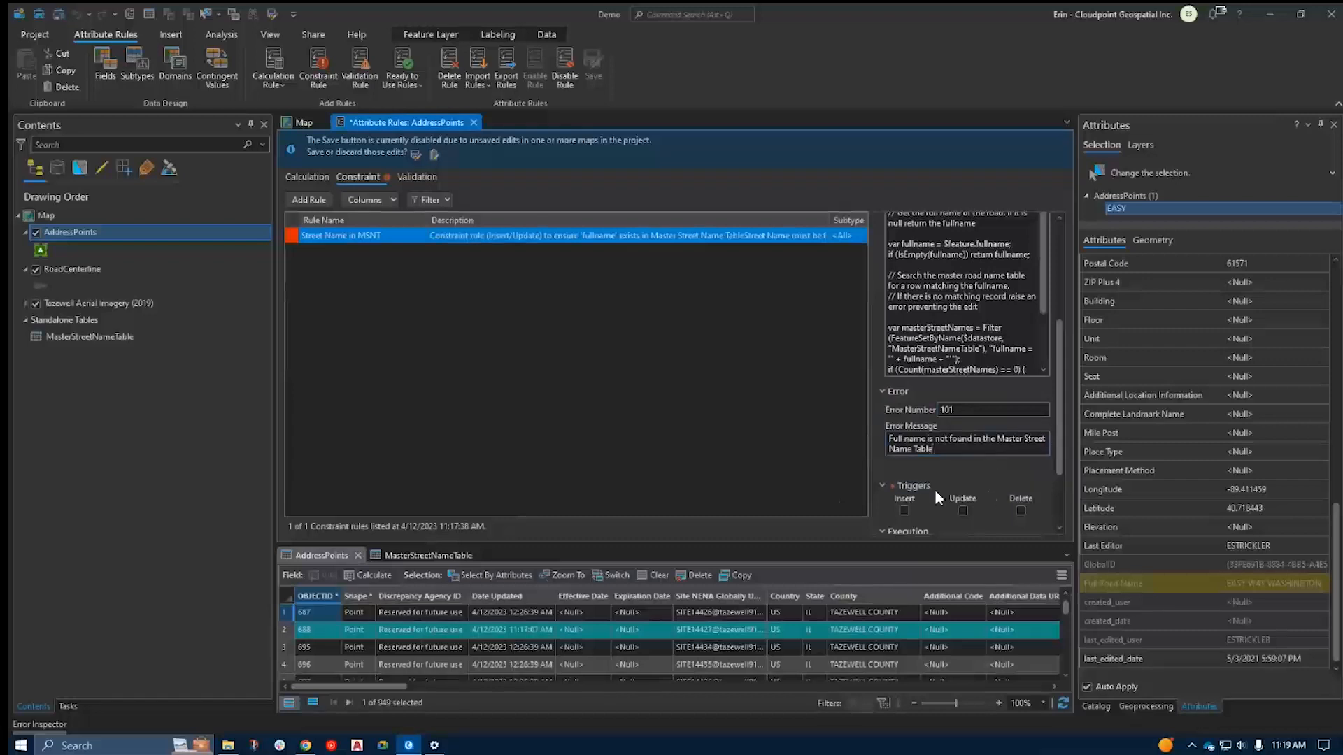
Set the Street Name in MSNT constraint rule to trigger on Insert and Update.
{"action": "left_click", "coordinate": [904, 508]}
{"action": "left_click", "coordinate": [963, 511]}
{"action": "left_click_drag", "start_coordinate": [1060, 359], "coordinate": [1066, 423]}
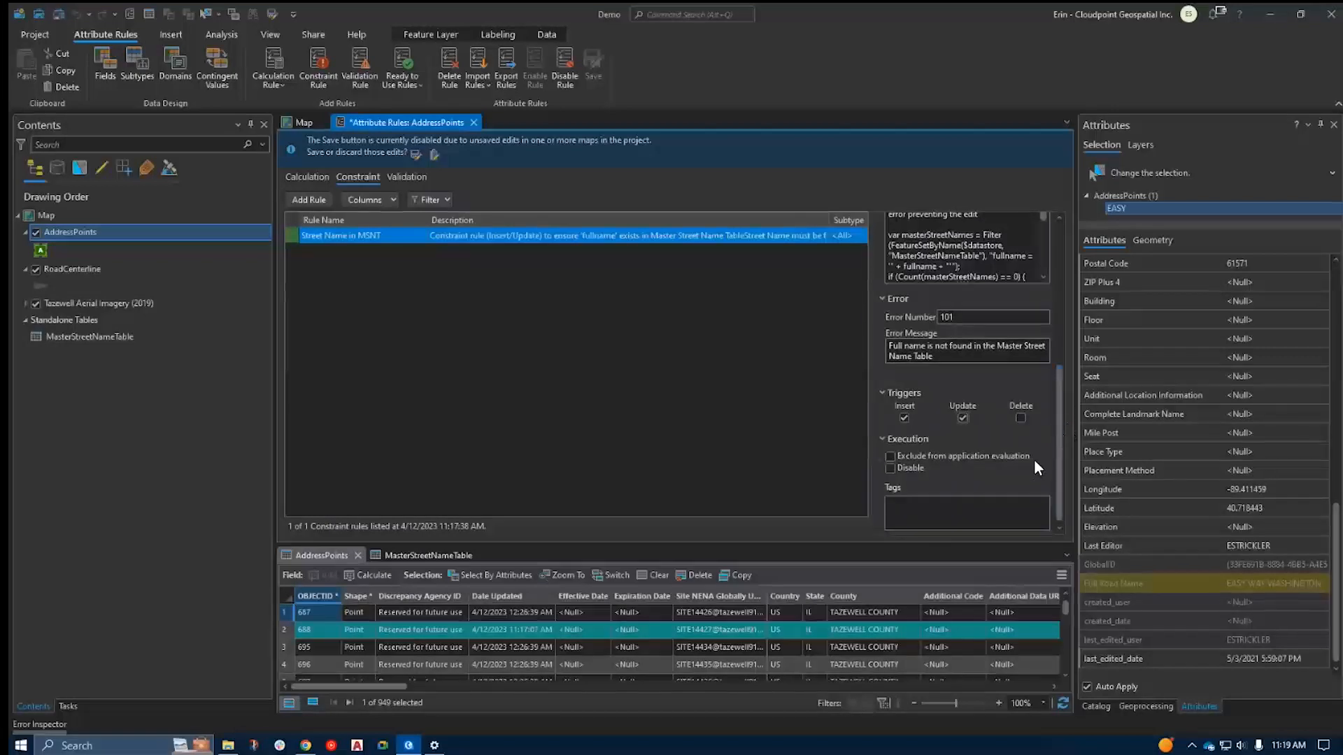
Save the pending feature edits and the new constraint rule.
{"action": "left_click", "coordinate": [412, 155]}
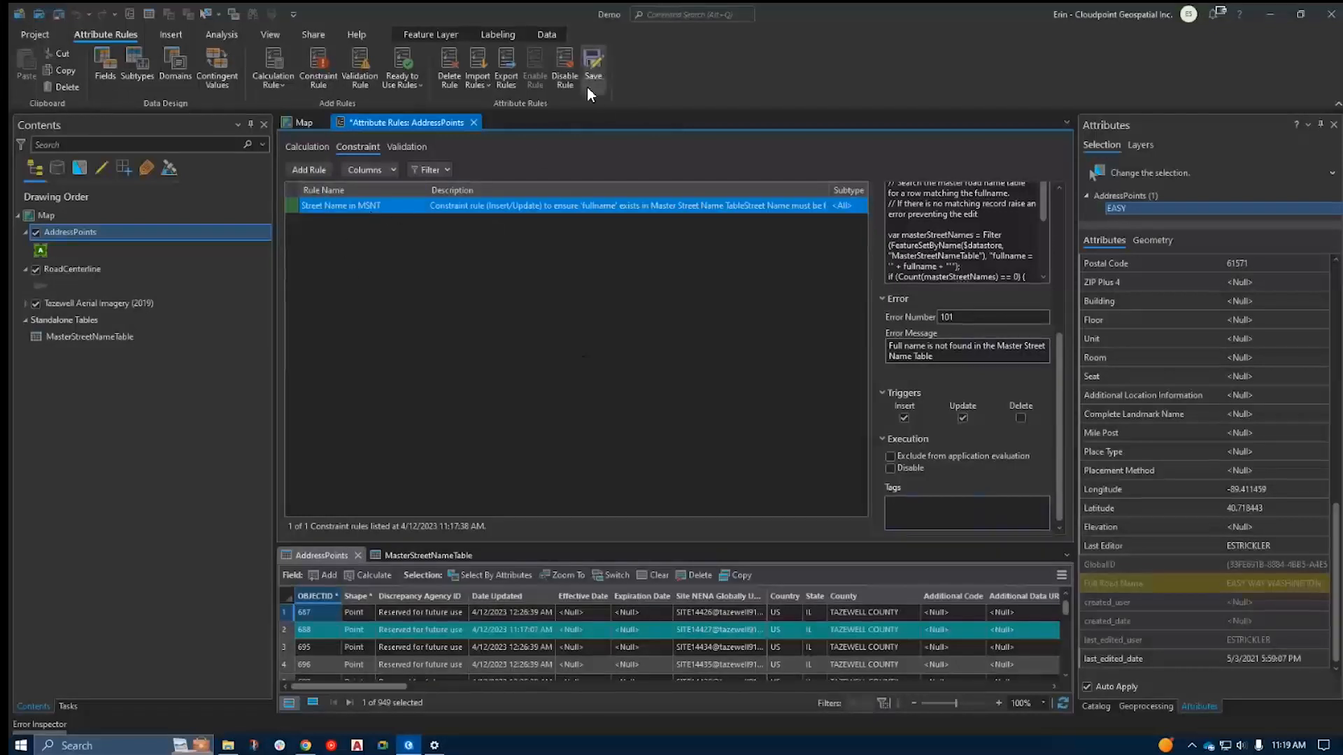
{"action": "left_click", "coordinate": [594, 65]}
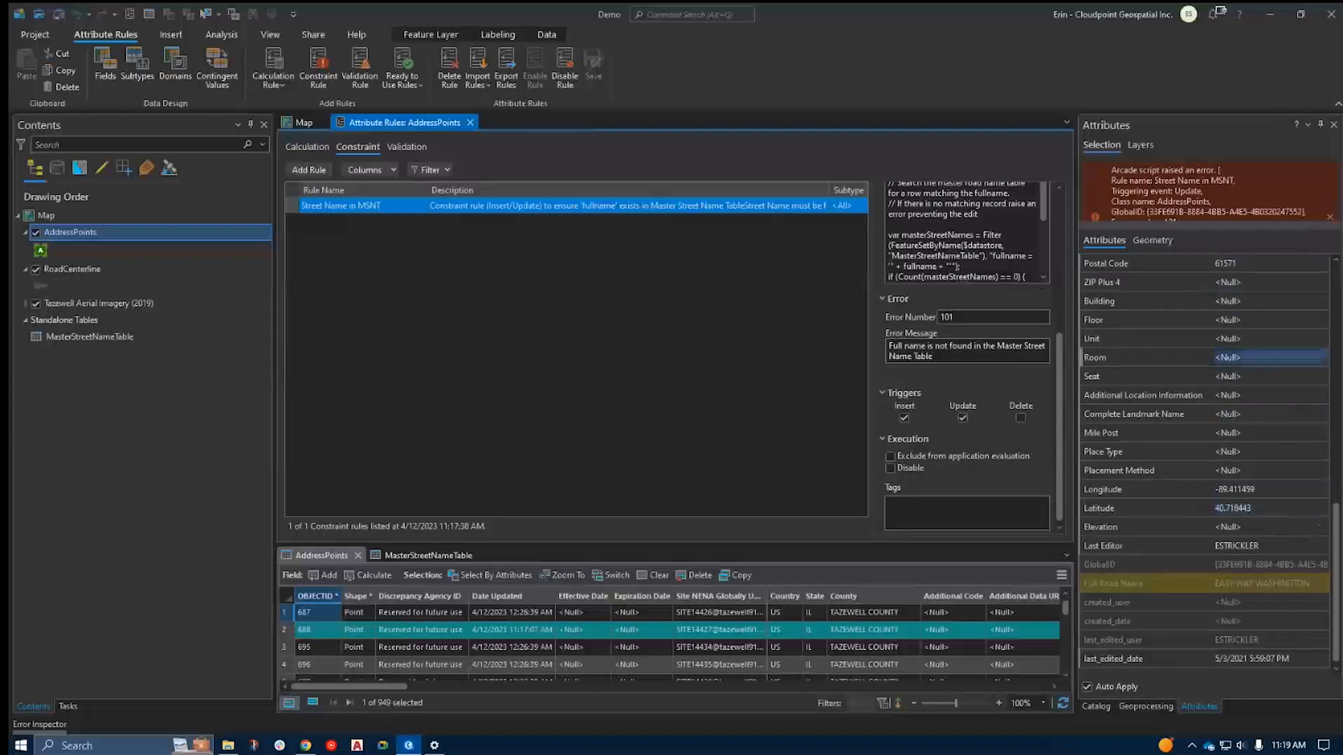
Try to set the postal code of the selected EASY WAY address point to 61570.
{"action": "scroll", "coordinate": [1273, 364], "scroll_direction": "up", "scroll_amount": 3}
{"action": "left_click", "coordinate": [1276, 433]}
{"action": "type", "text": "6150"}
{"action": "key", "text": "BackSpace"}
{"action": "type", "text": "70"}
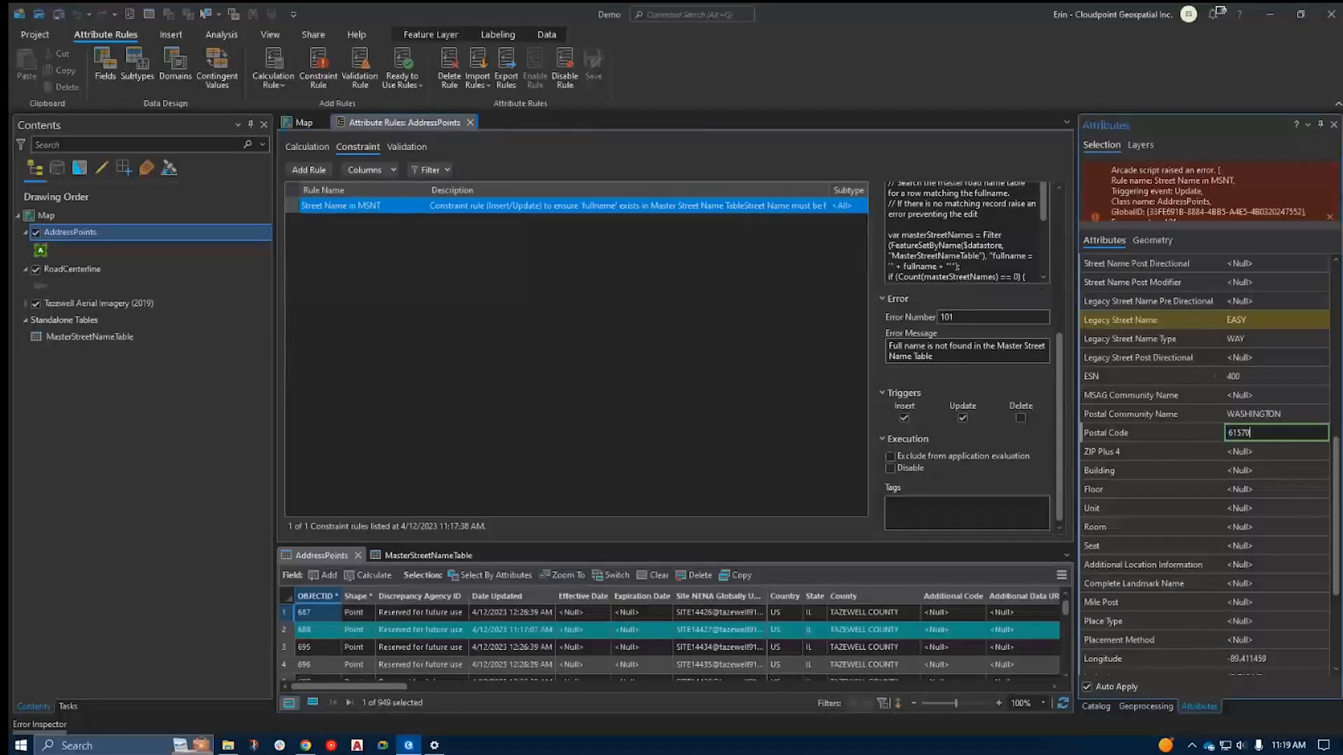
{"action": "key", "text": "Return"}
{"action": "scroll", "coordinate": [1277, 442], "scroll_direction": "down", "scroll_amount": 3}
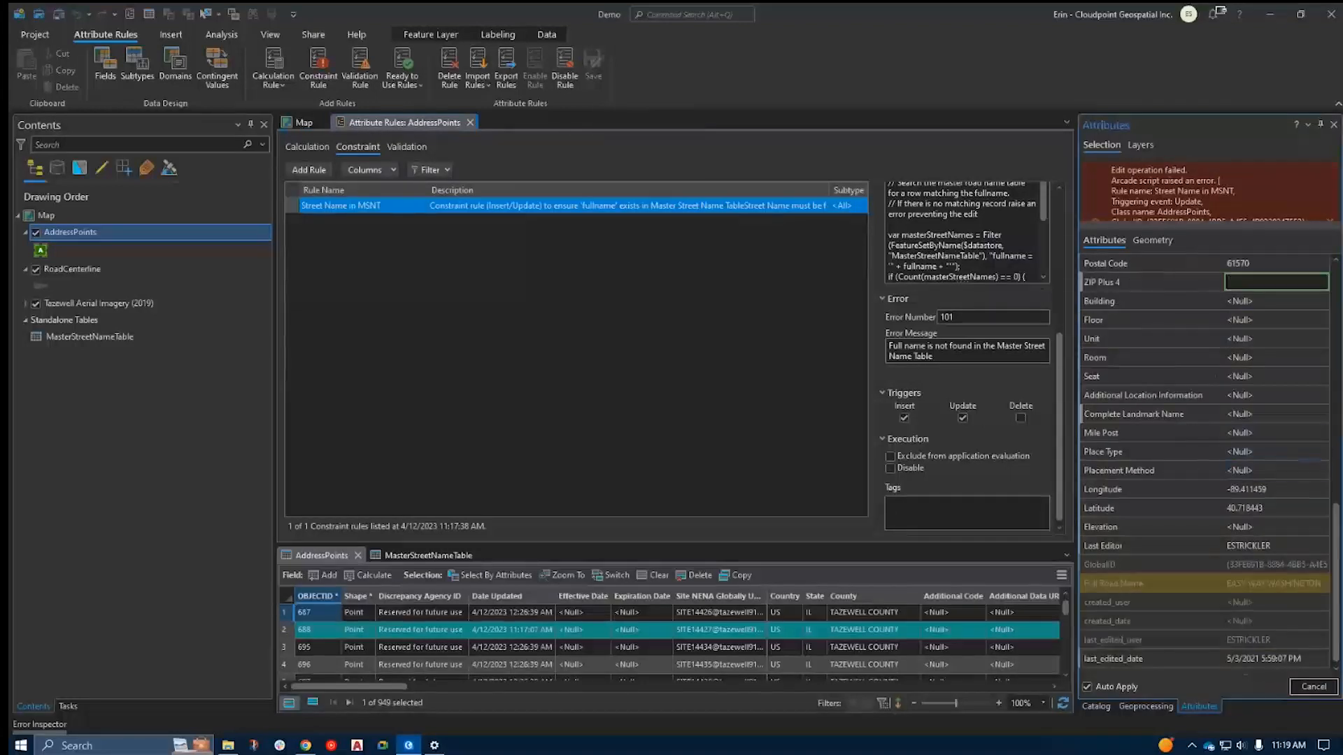
{"action": "left_click", "coordinate": [1276, 264]}
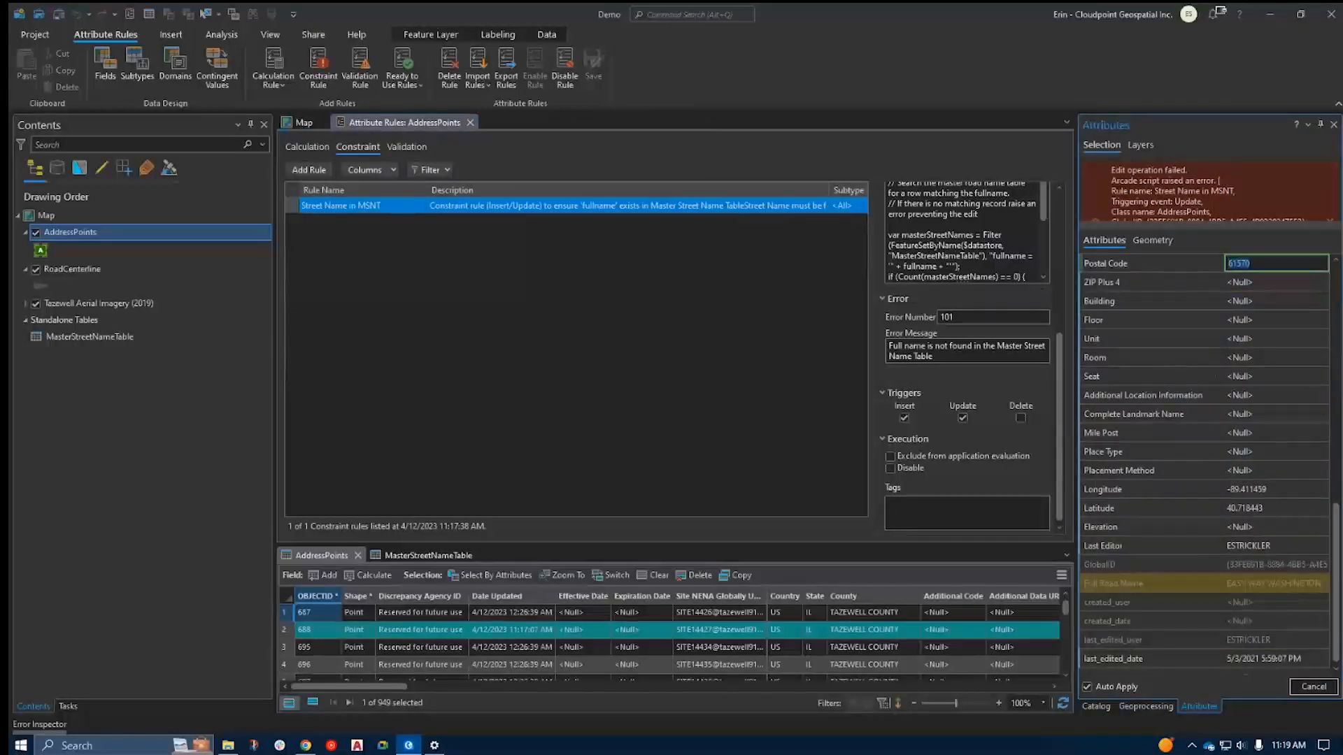
{"action": "left_click", "coordinate": [1276, 583]}
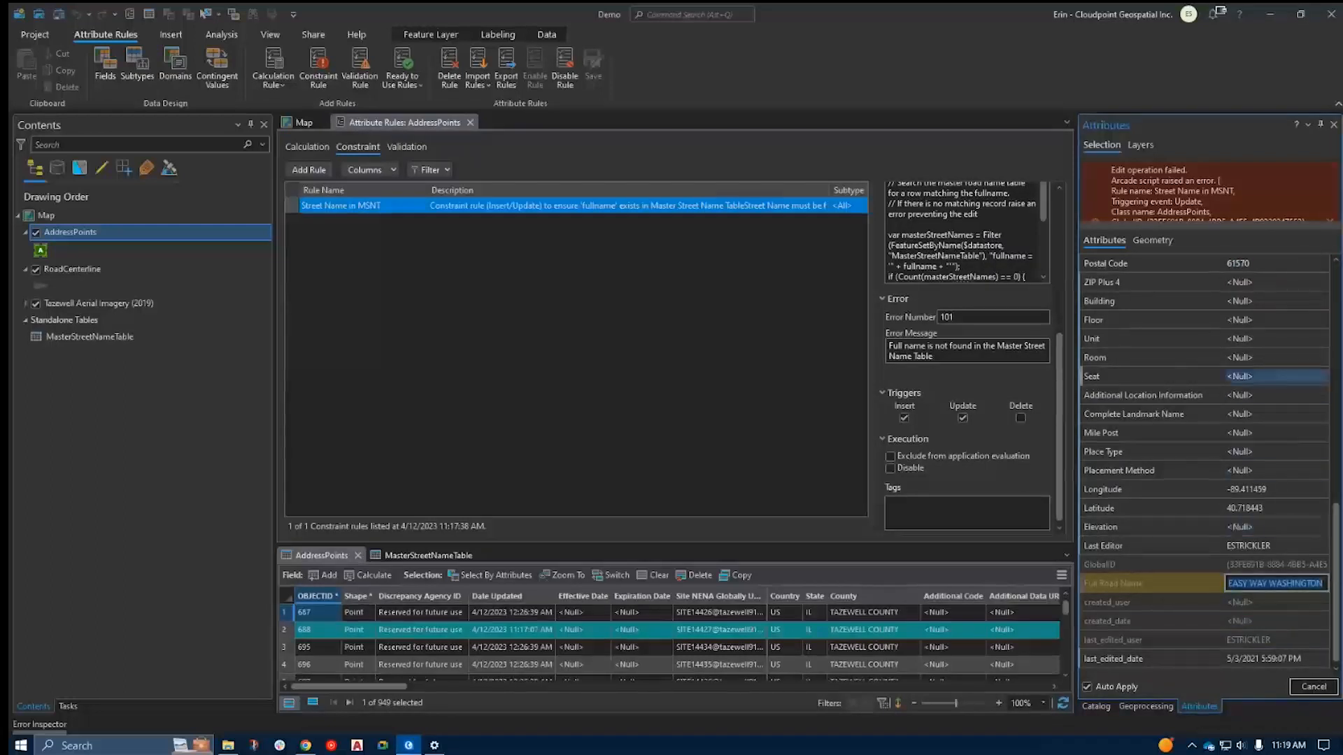
{"action": "scroll", "coordinate": [1276, 376], "scroll_direction": "up", "scroll_amount": 3}
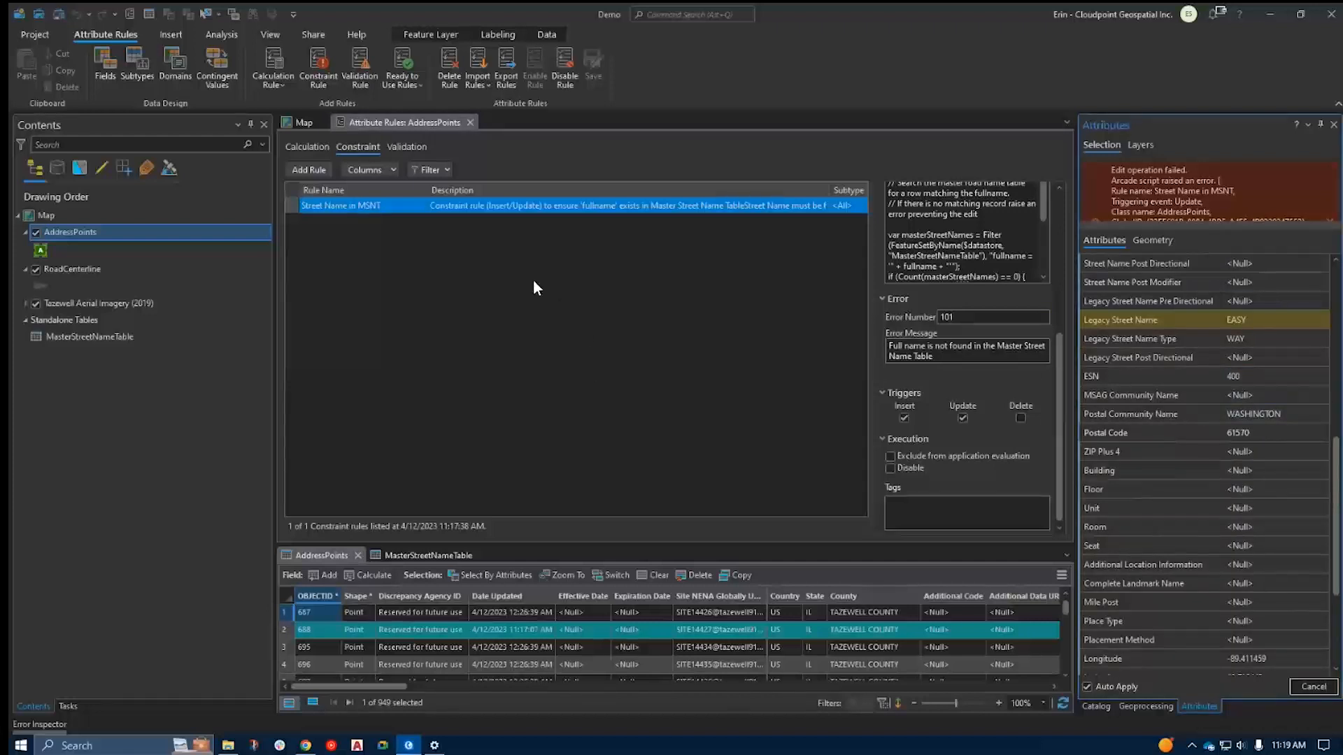
{"action": "left_click", "coordinate": [394, 277]}
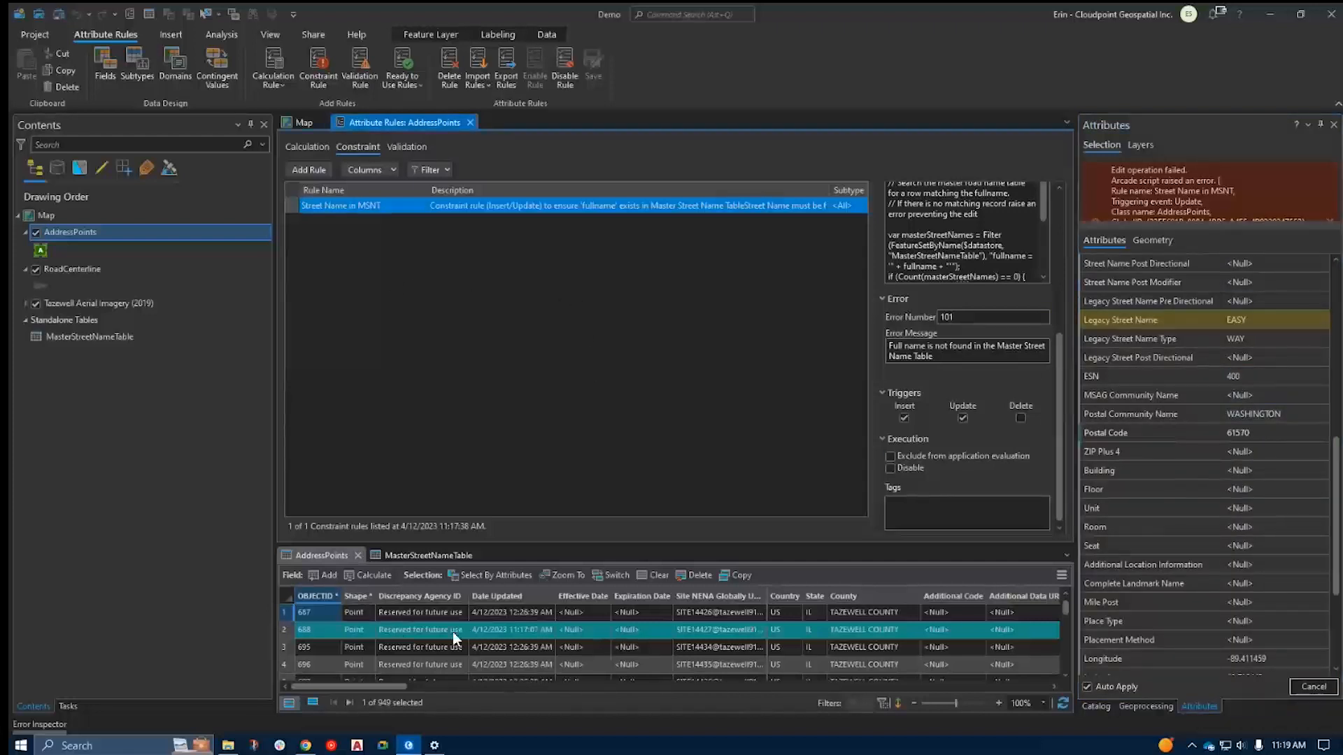
Select the first AddressPoints record and try to re-enter BREEZE as its Legacy Street Name.
{"action": "left_click", "coordinate": [284, 612]}
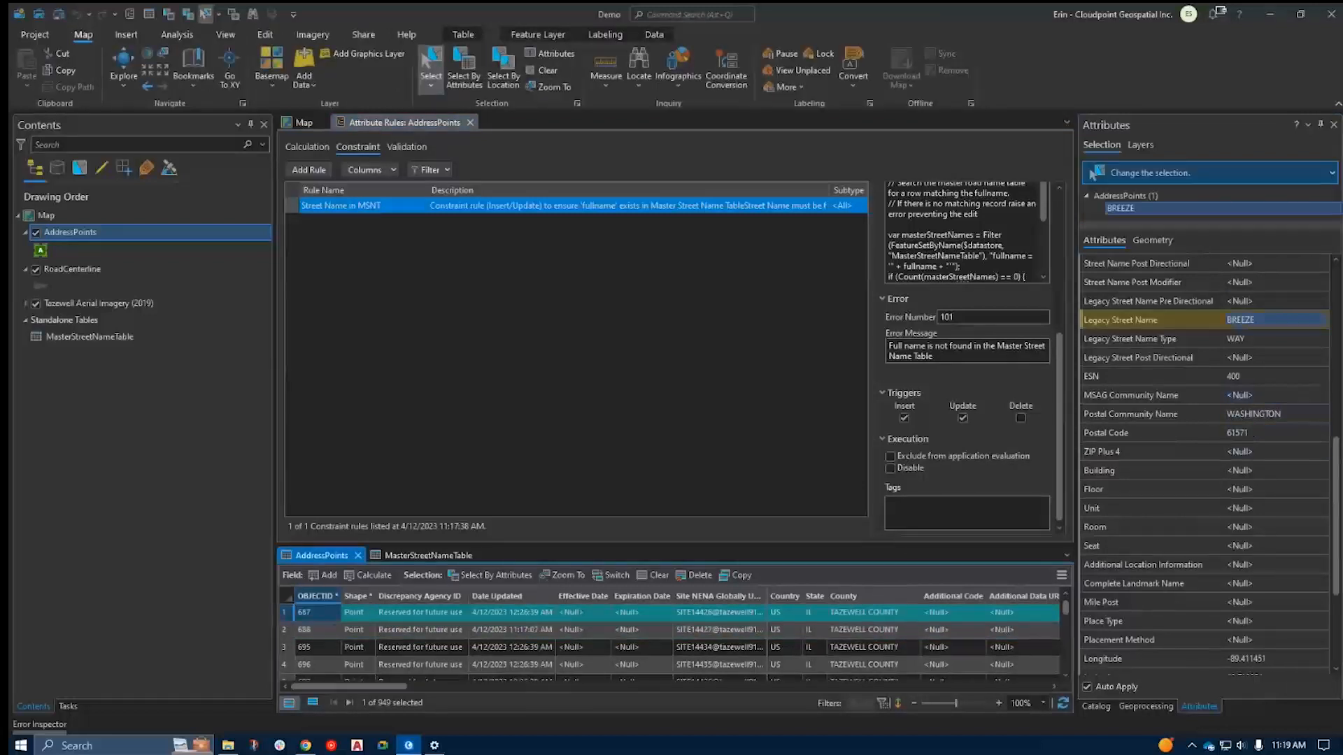
{"action": "left_click", "coordinate": [1259, 319]}
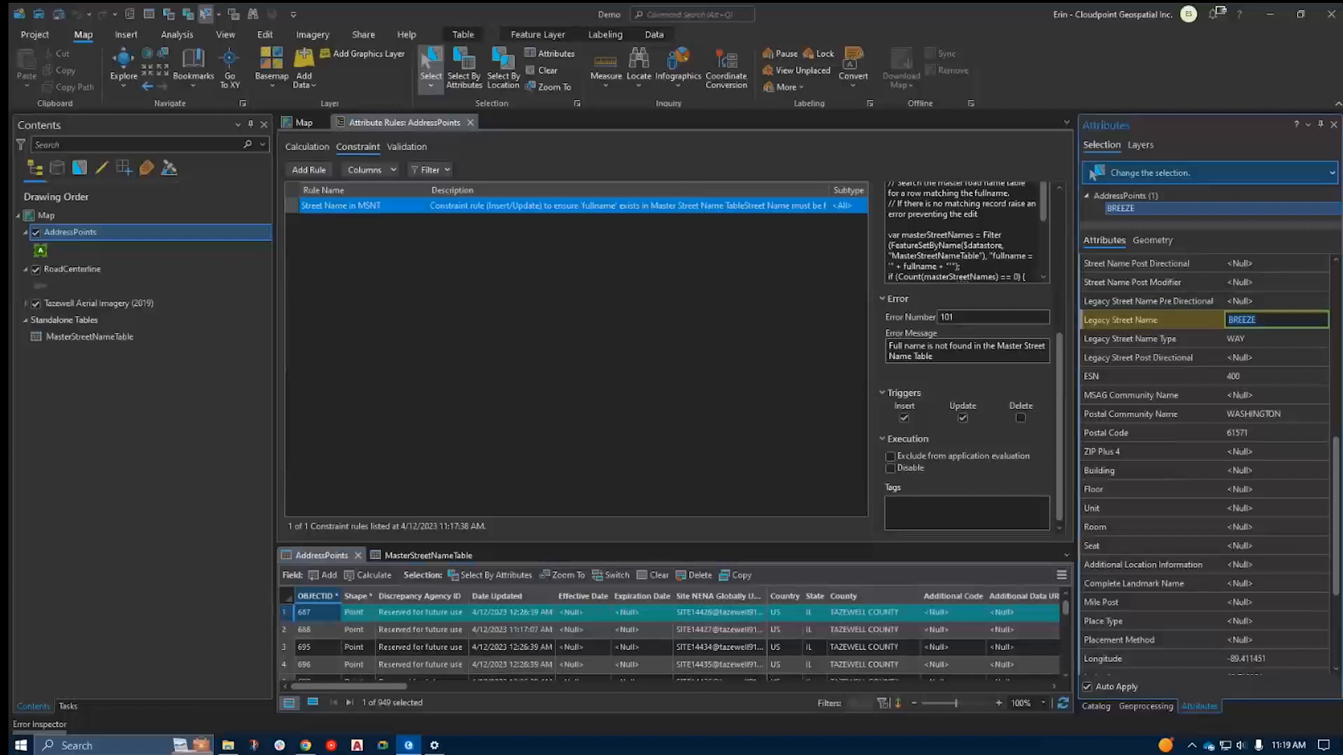
{"action": "type", "text": "BRE"}
{"action": "key", "text": "BackSpace"}
{"action": "key", "text": "BackSpace"}
{"action": "type", "text": "REEZE"}
{"action": "key", "text": "Return"}
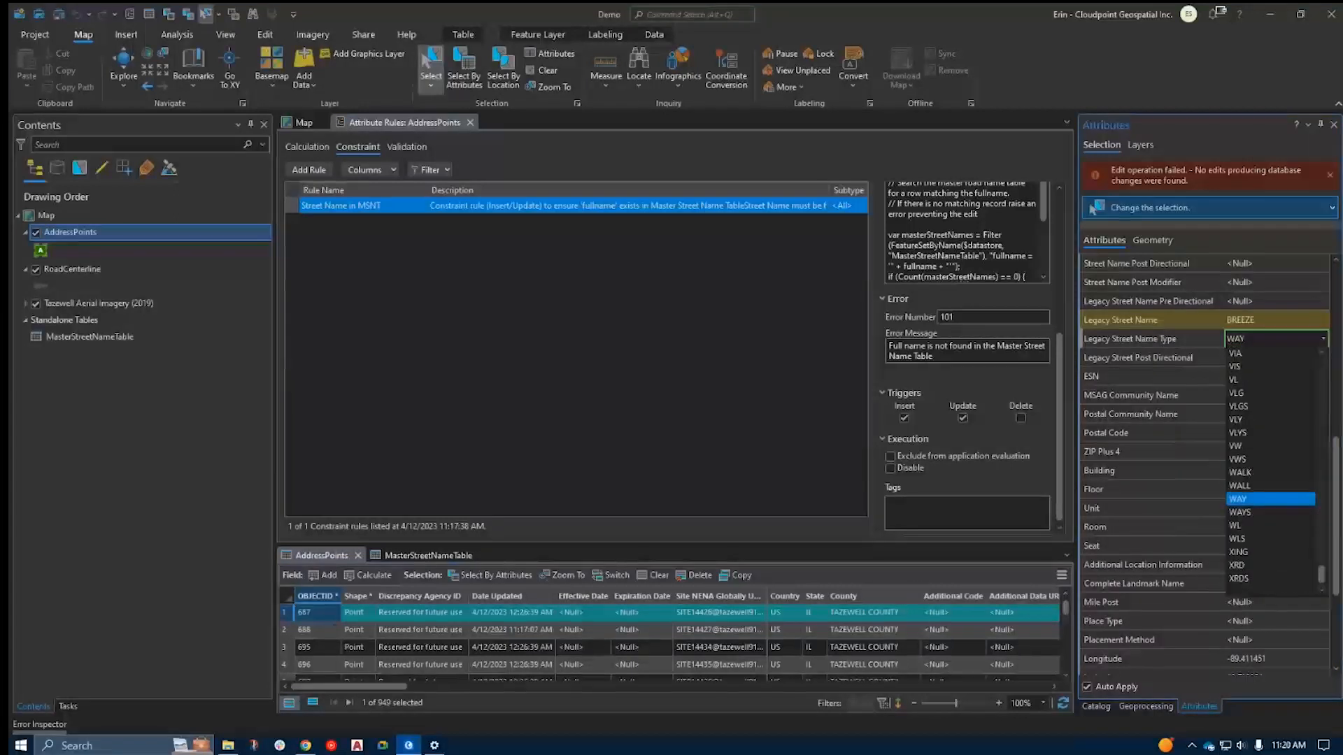
{"action": "key", "text": "Escape"}
Test the constraint rule by changing the selected address point's Street Name to MAIN, and cancel the edit.
{"action": "scroll", "coordinate": [1266, 320], "scroll_direction": "up", "scroll_amount": 5}
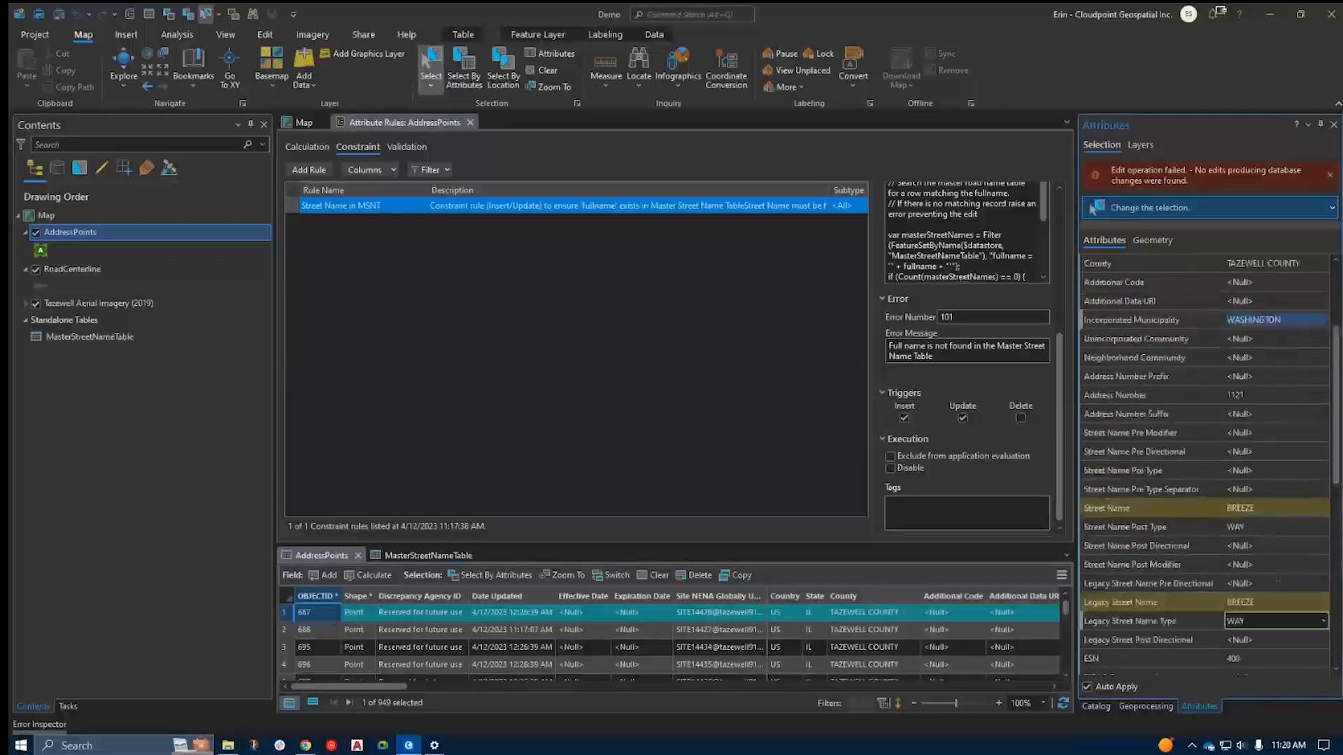
{"action": "left_click", "coordinate": [1259, 508]}
{"action": "type", "text": "ma"}
{"action": "key", "text": "BackSpace"}
{"action": "key", "text": "BackSpace"}
{"action": "type", "text": "MAIN"}
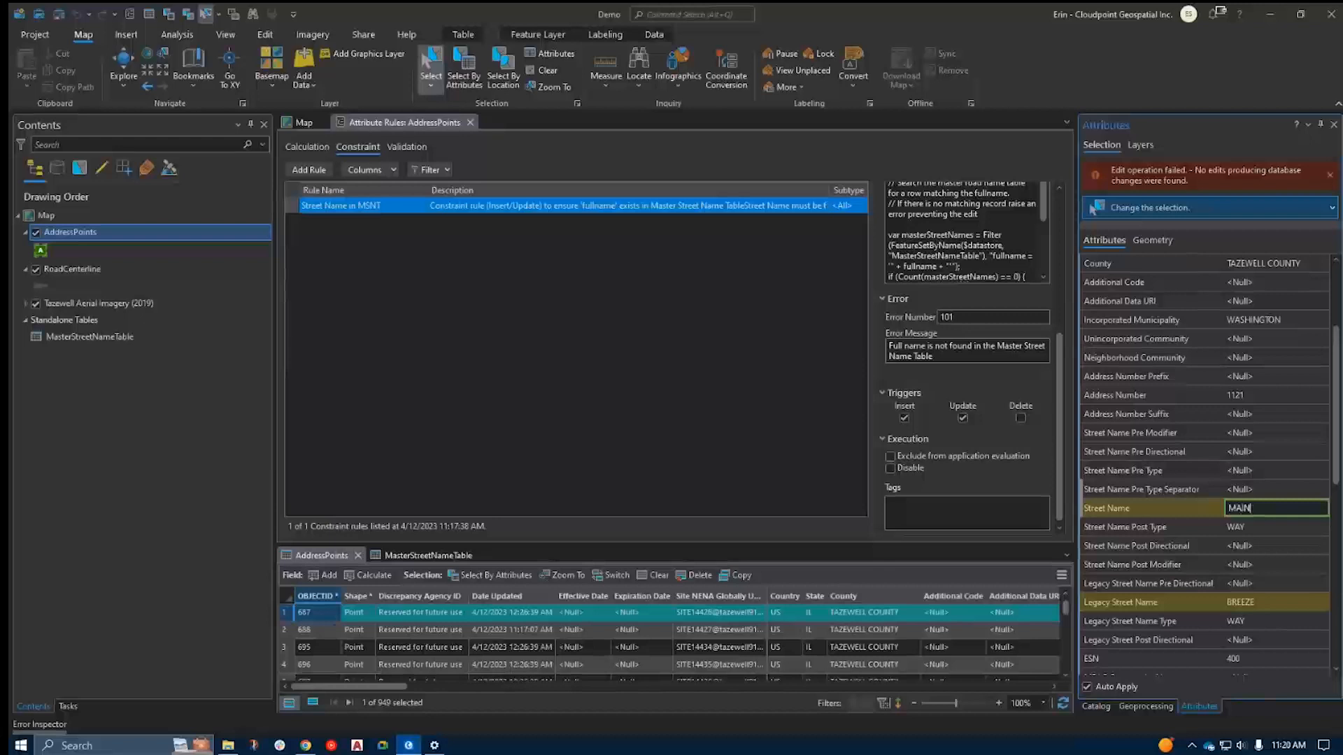
{"action": "key", "text": "Tab"}
{"action": "left_click", "coordinate": [1197, 434]}
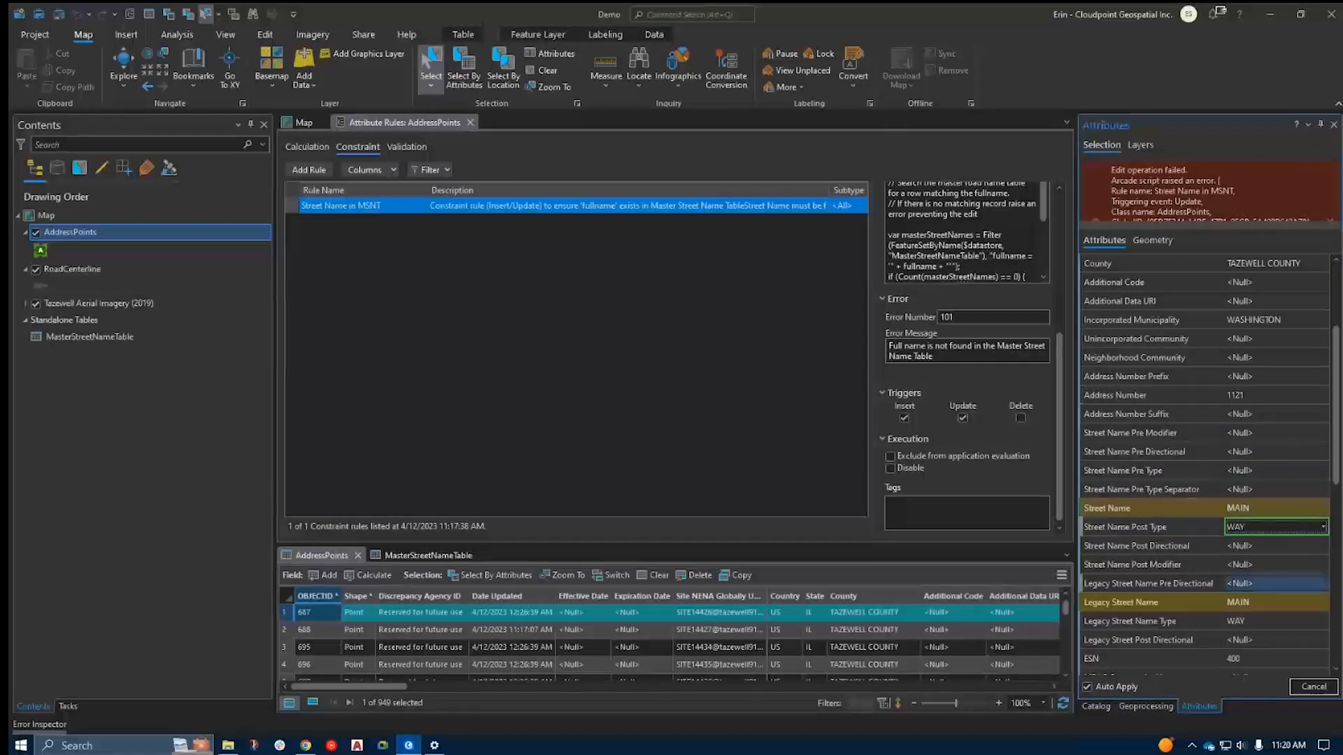
{"action": "left_click", "coordinate": [1313, 686]}
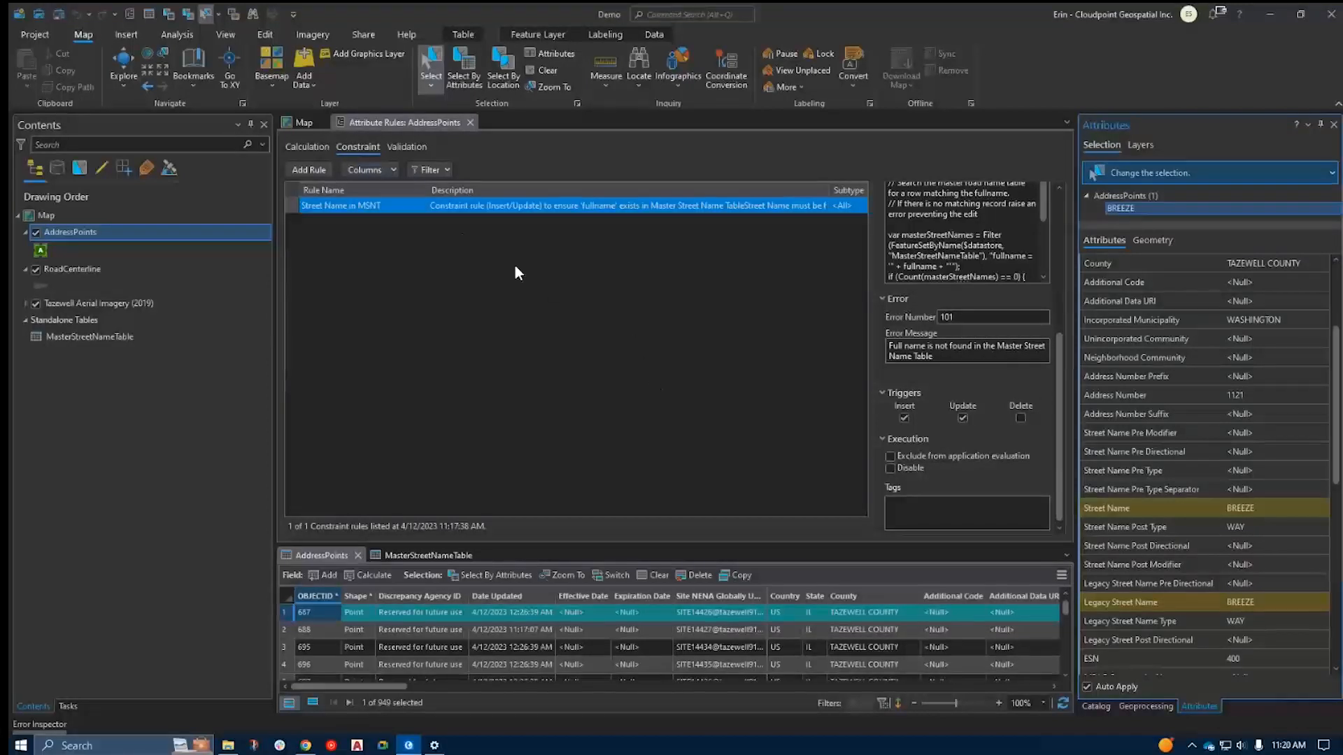
Add a validation rule named "Zip Code Validation" with the description "Validation Rule to check Zip Code Value".
{"action": "left_click", "coordinate": [408, 146]}
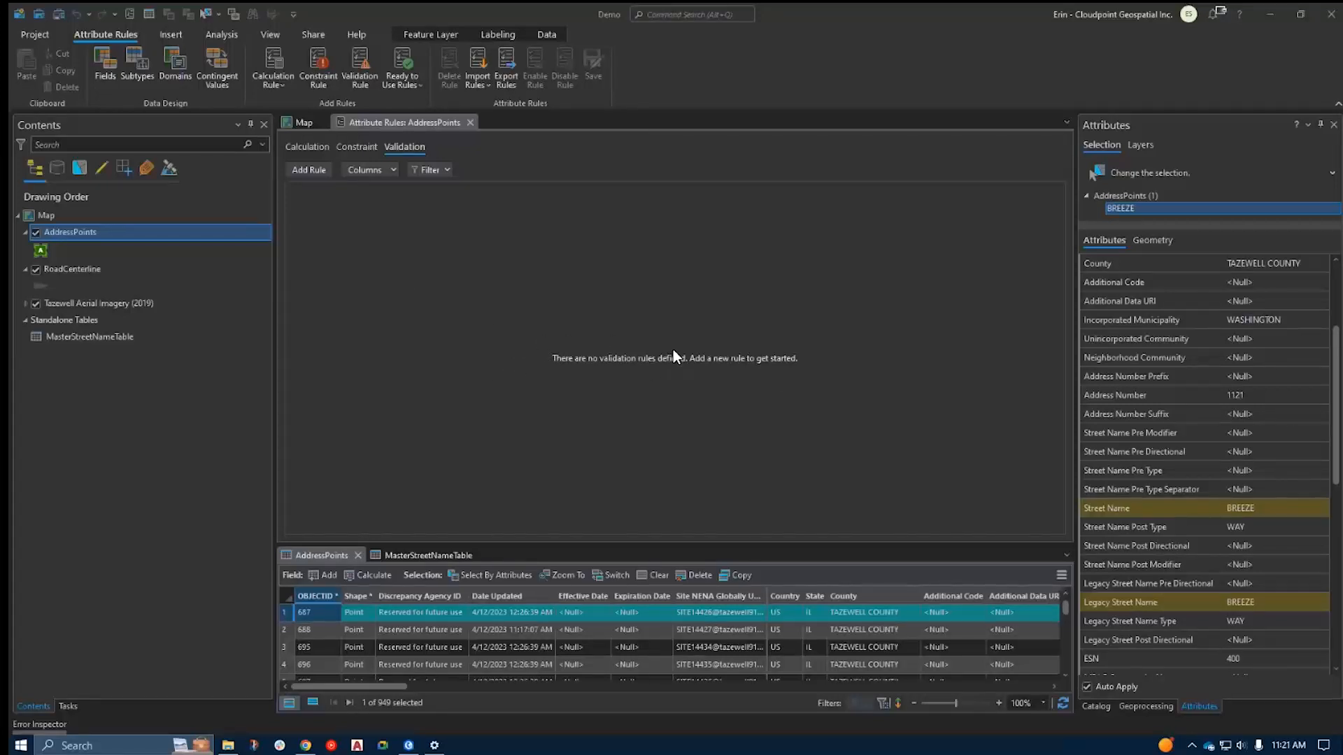
{"action": "left_click", "coordinate": [308, 171]}
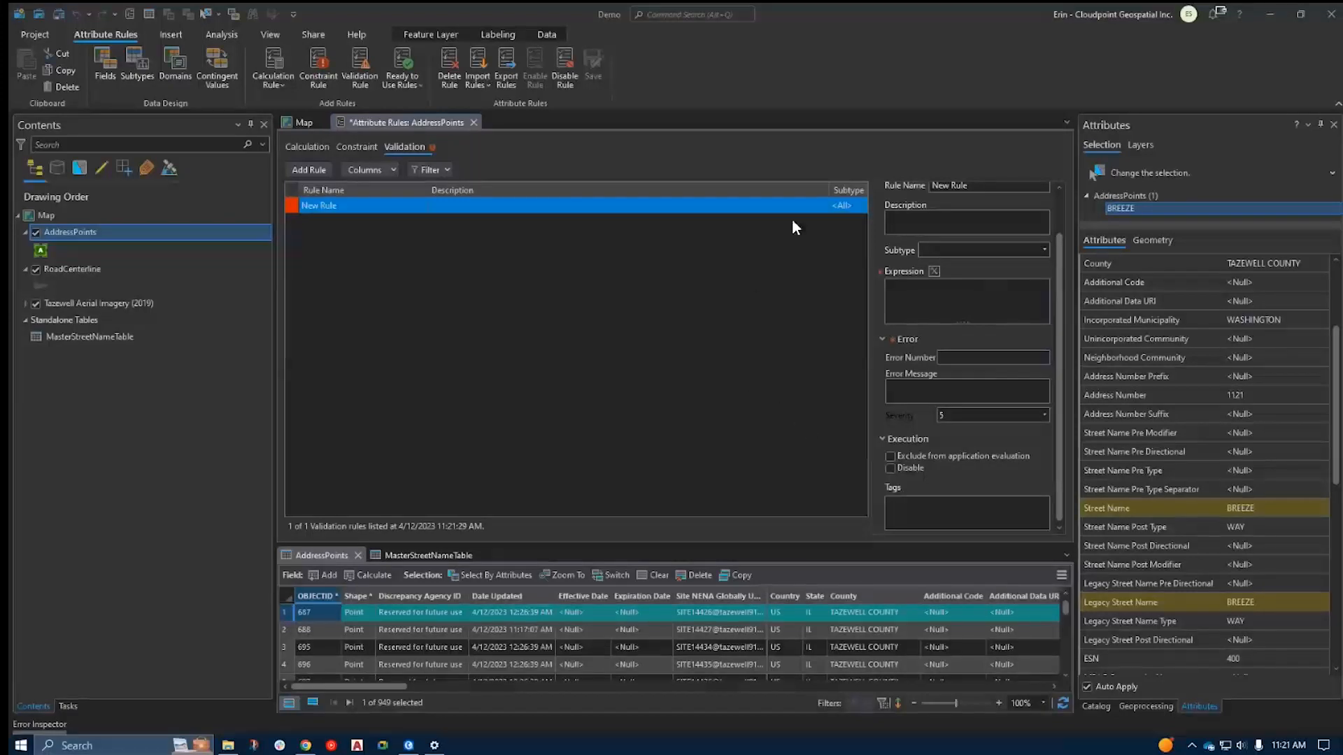
{"action": "scroll", "coordinate": [1060, 285], "scroll_direction": "up", "scroll_amount": 2}
{"action": "left_click", "coordinate": [981, 232]}
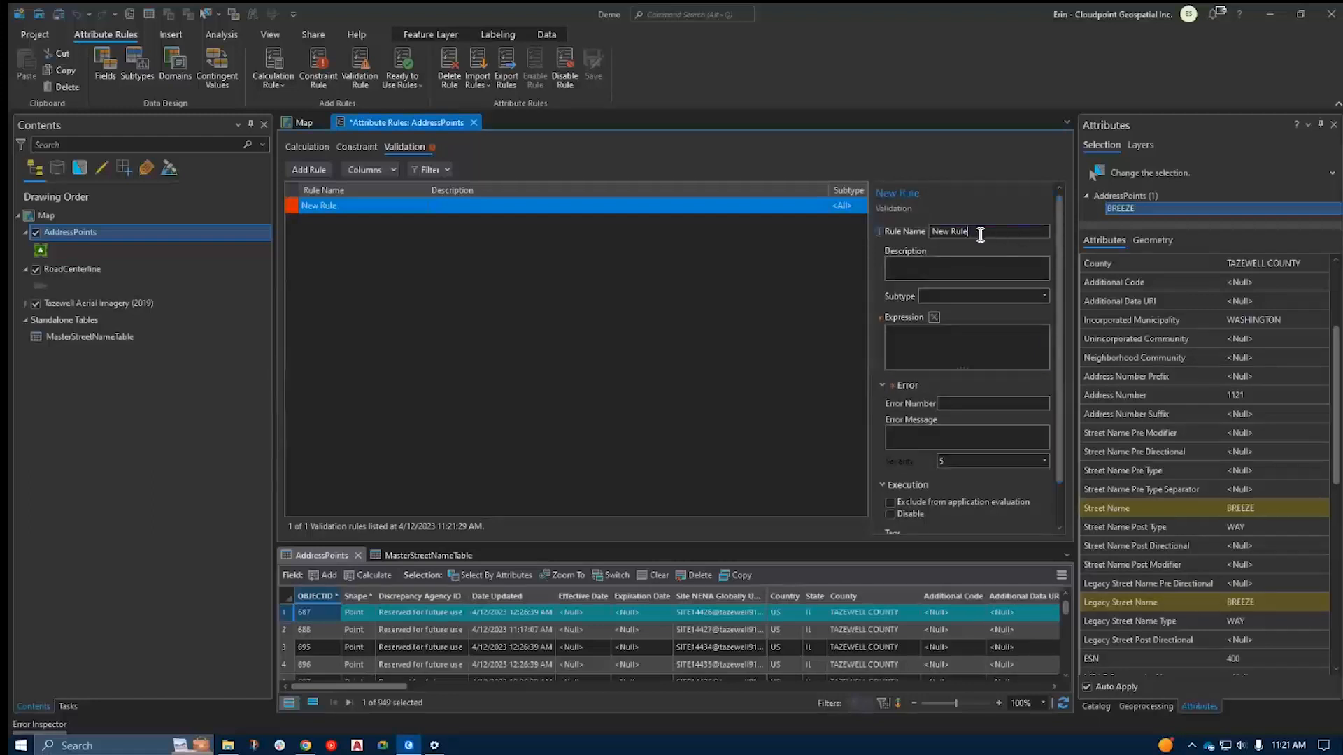
{"action": "key", "text": "ctrl+a"}
{"action": "type", "text": "Zip Code Validation"}
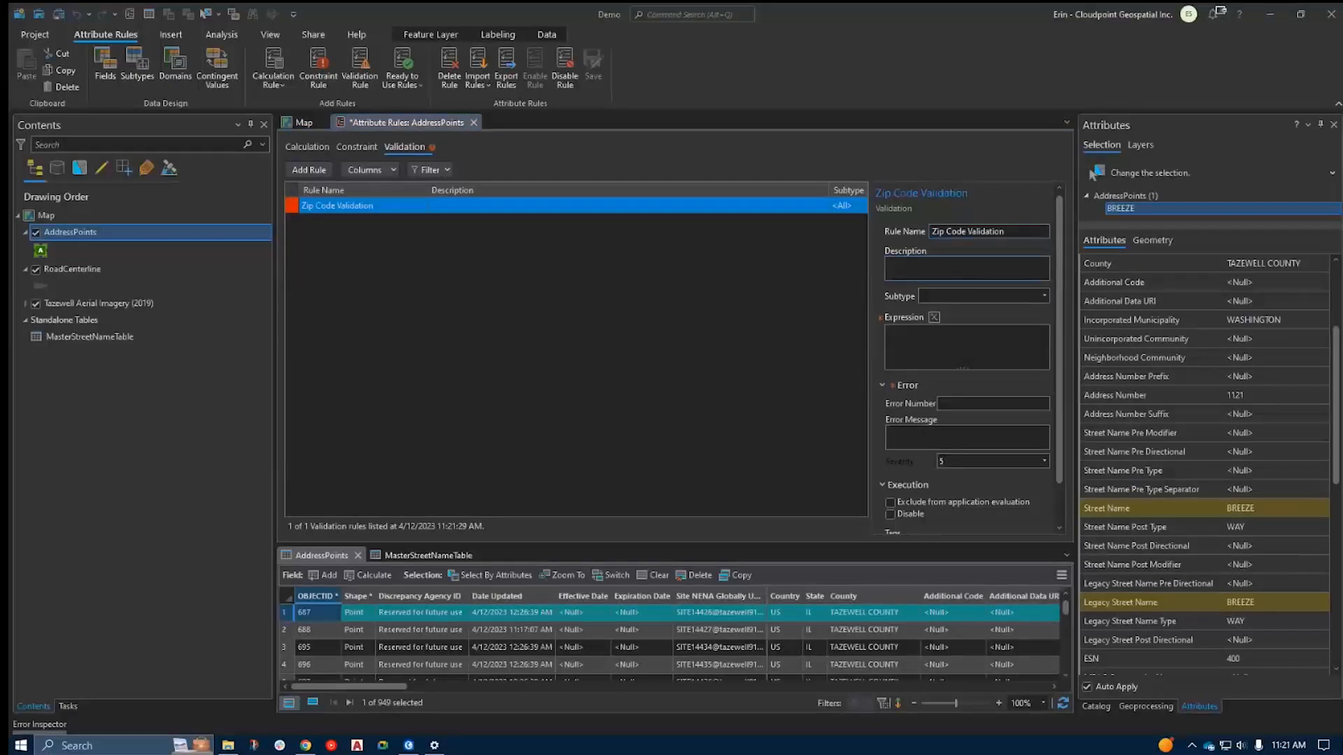
{"action": "type", "text": "Validation Rule to check Zip Code Value"}
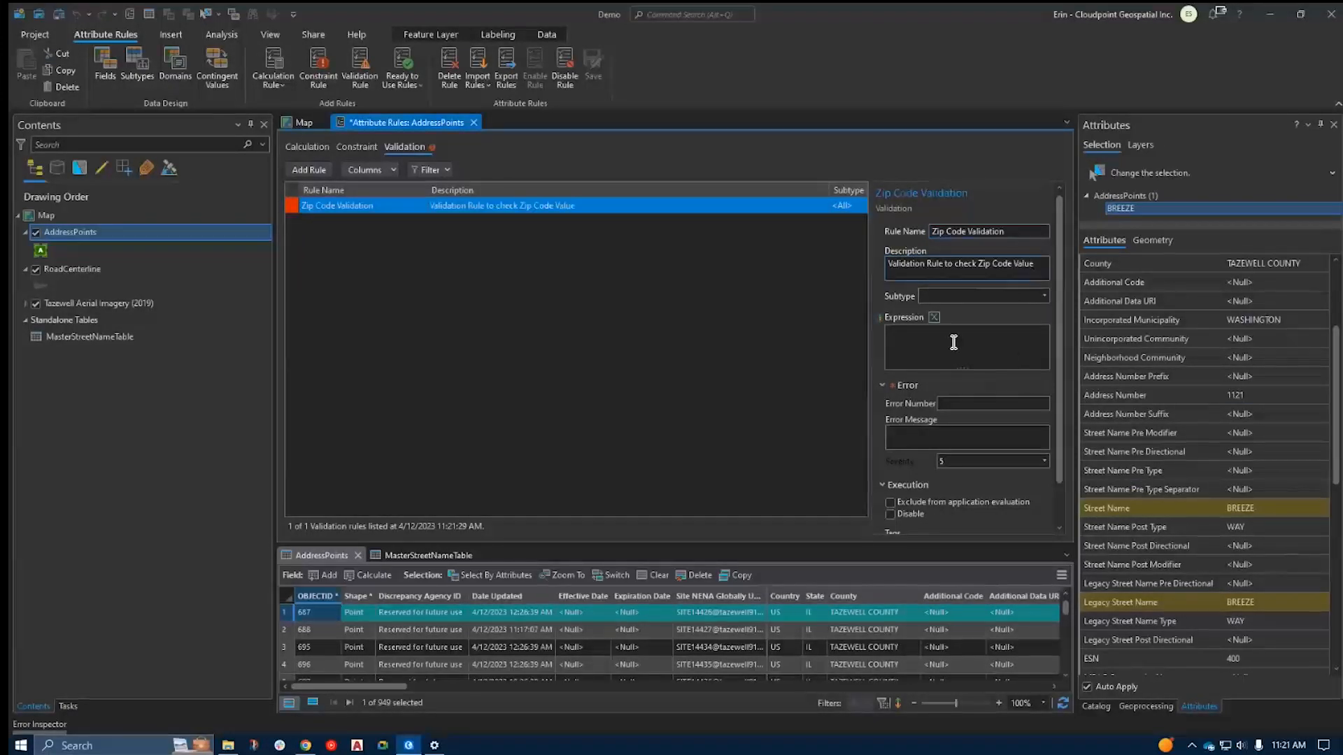
Give the Zip Code Validation rule the Arcade expression $feature.post_code == "61571" and verify its syntax.
{"action": "left_click", "coordinate": [935, 316]}
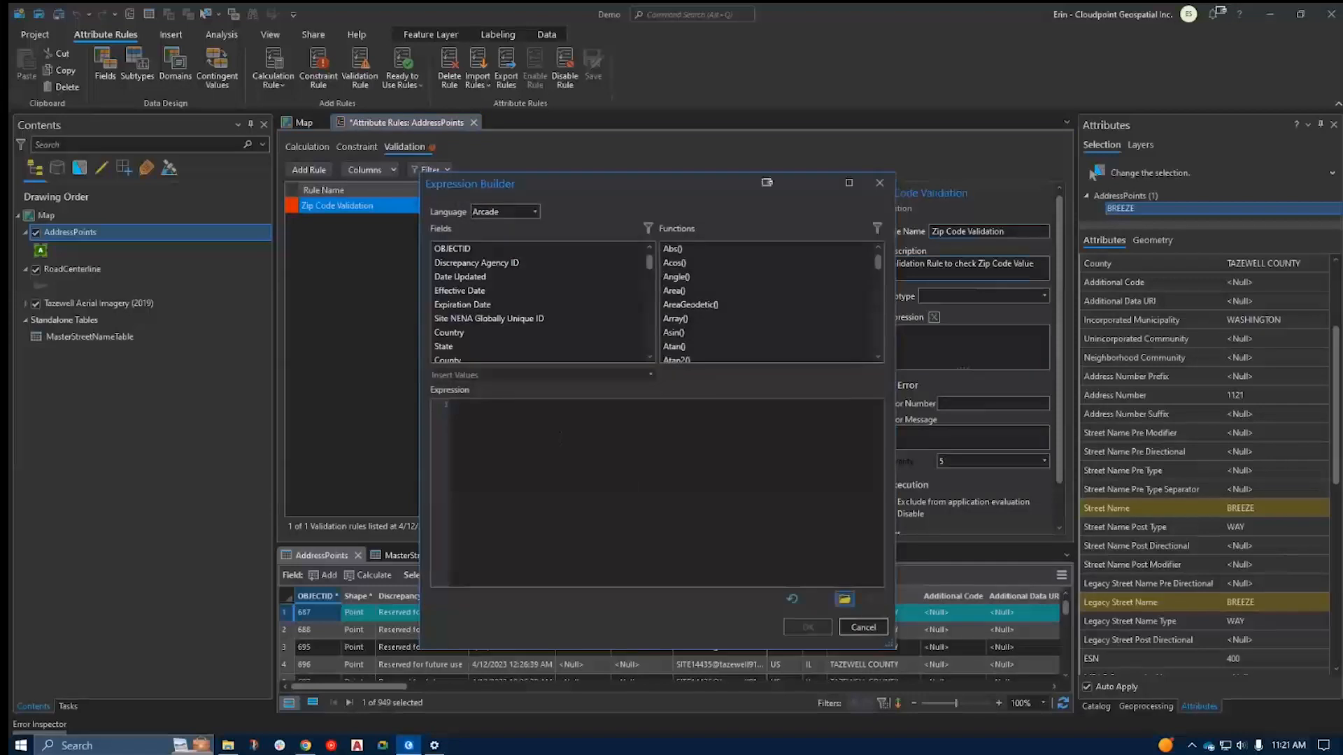
{"action": "left_click", "coordinate": [845, 599]}
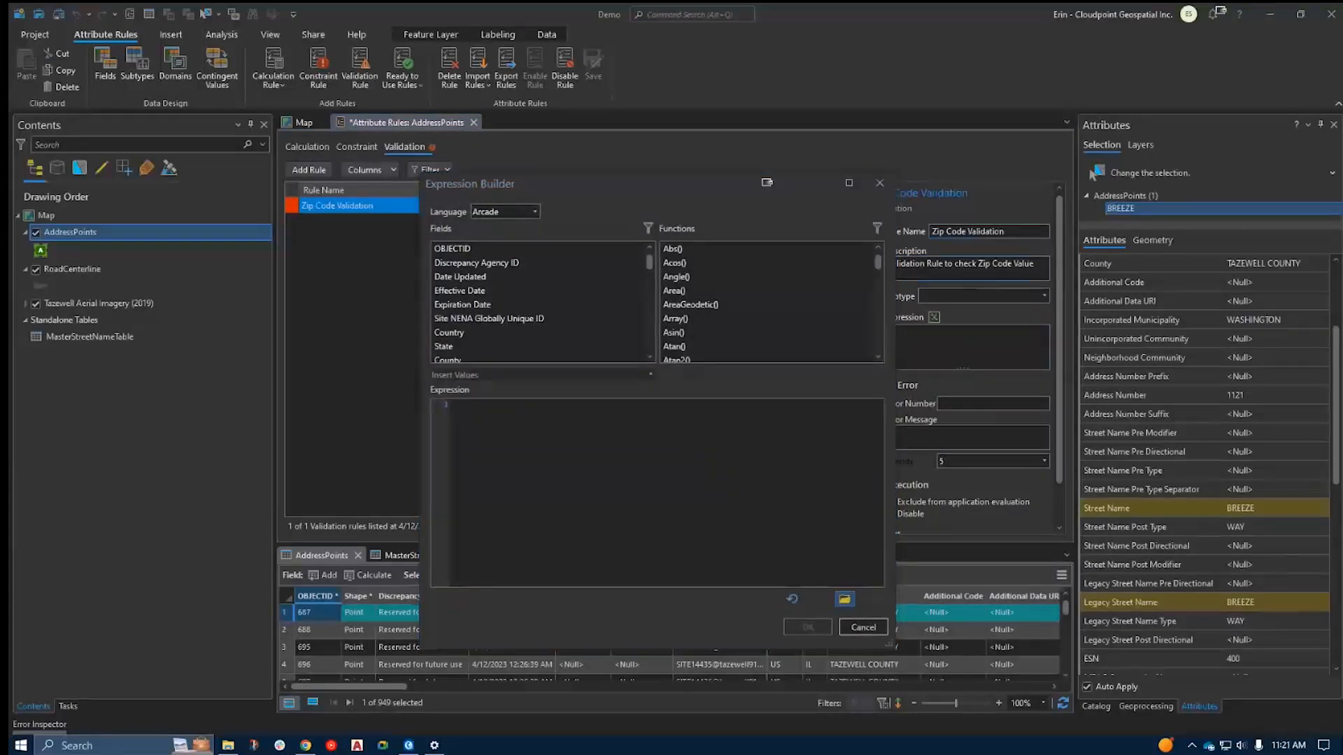
{"action": "left_click", "coordinate": [571, 420]}
{"action": "type", "text": "$feature.post_code == \"61571\""}
{"action": "left_click", "coordinate": [818, 598]}
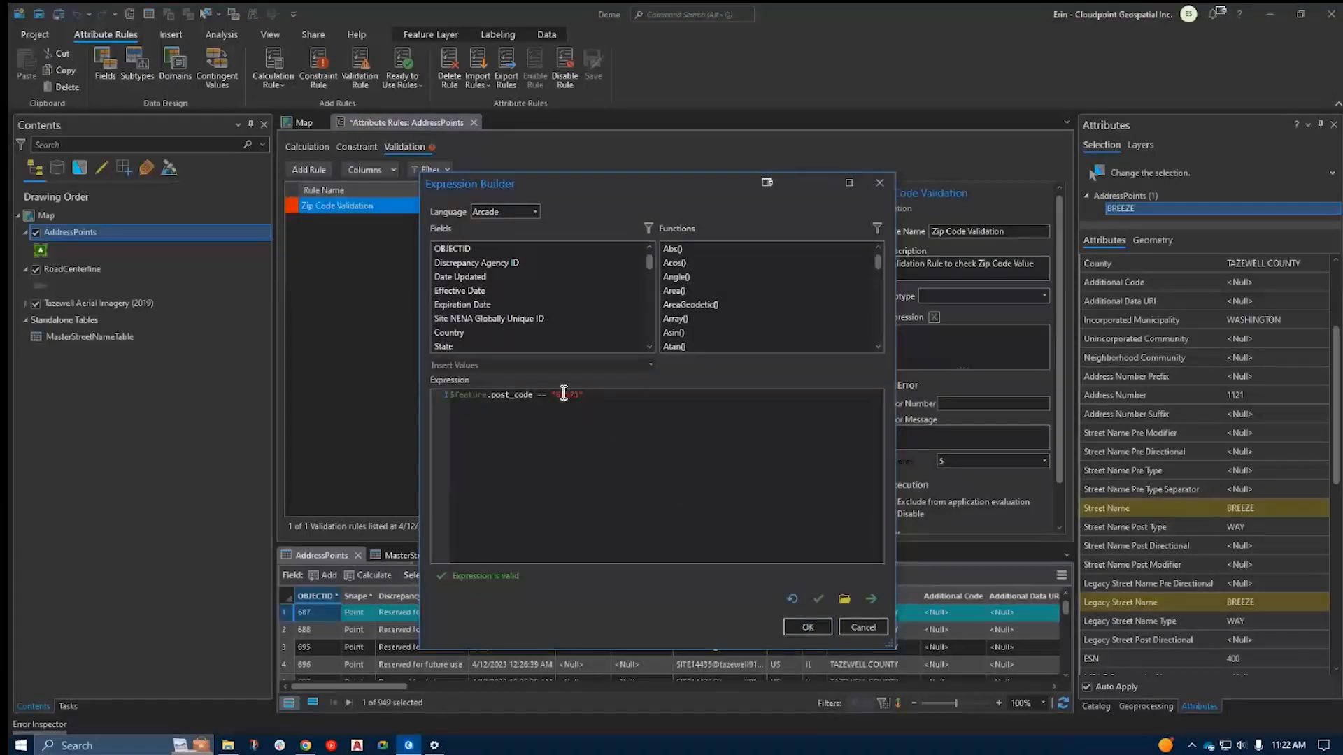
{"action": "left_click", "coordinate": [503, 394]}
{"action": "left_click", "coordinate": [809, 626]}
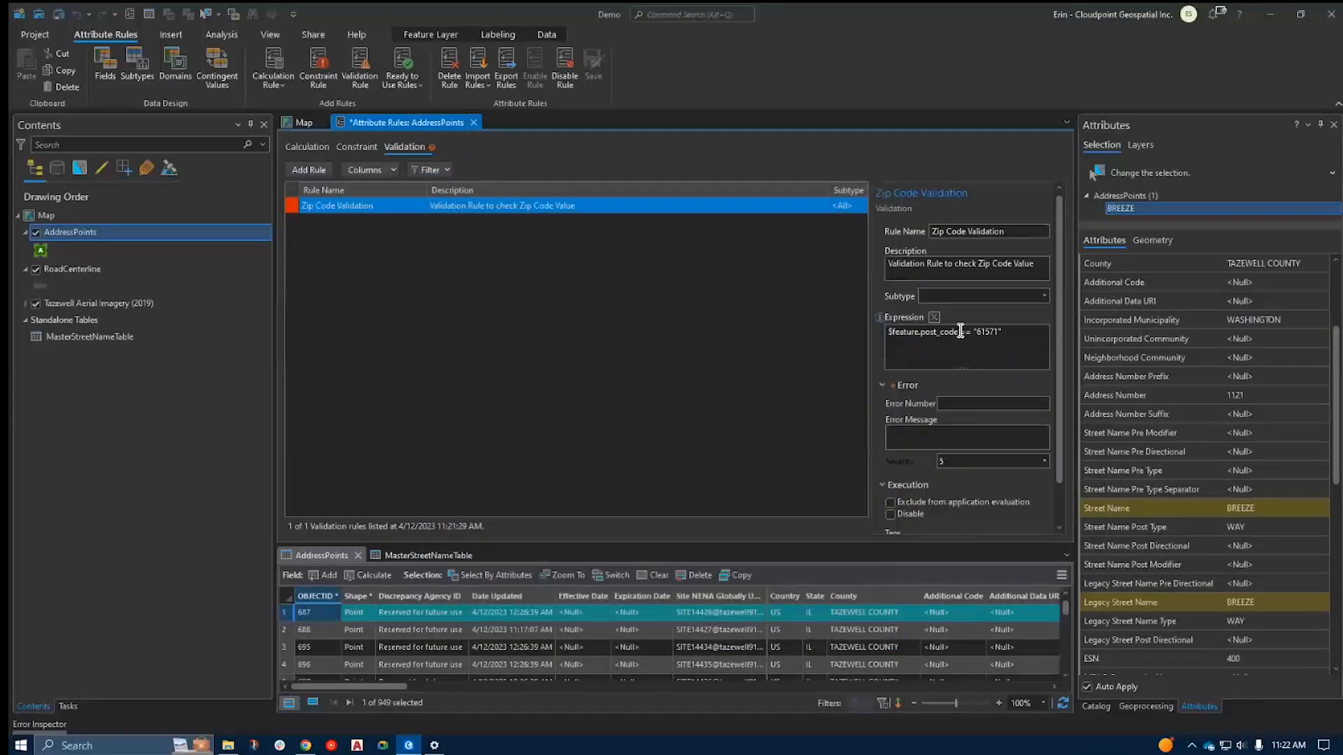
Set the Zip Code Validation rule's error number to 102 and its message to "Zip Code Value is incorrect".
{"action": "left_click", "coordinate": [968, 404]}
{"action": "type", "text": "1021"}
{"action": "key", "text": "BackSpace"}
{"action": "left_click", "coordinate": [967, 445]}
{"action": "type", "text": "Zip Code Value is incorrect"}
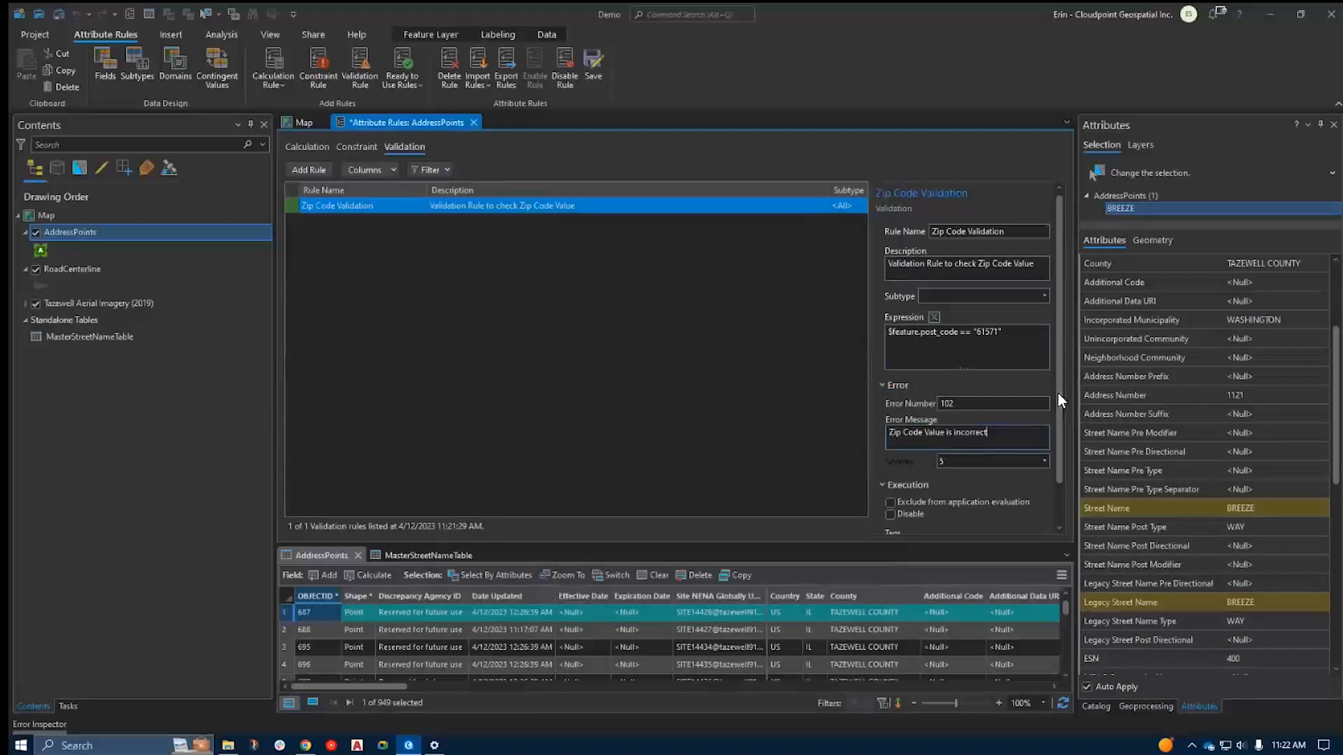
Set the Zip Code Validation rule's severity to 1 and save the rule.
{"action": "left_click_drag", "start_coordinate": [1057, 392], "coordinate": [1060, 450]}
{"action": "left_click", "coordinate": [1041, 415]}
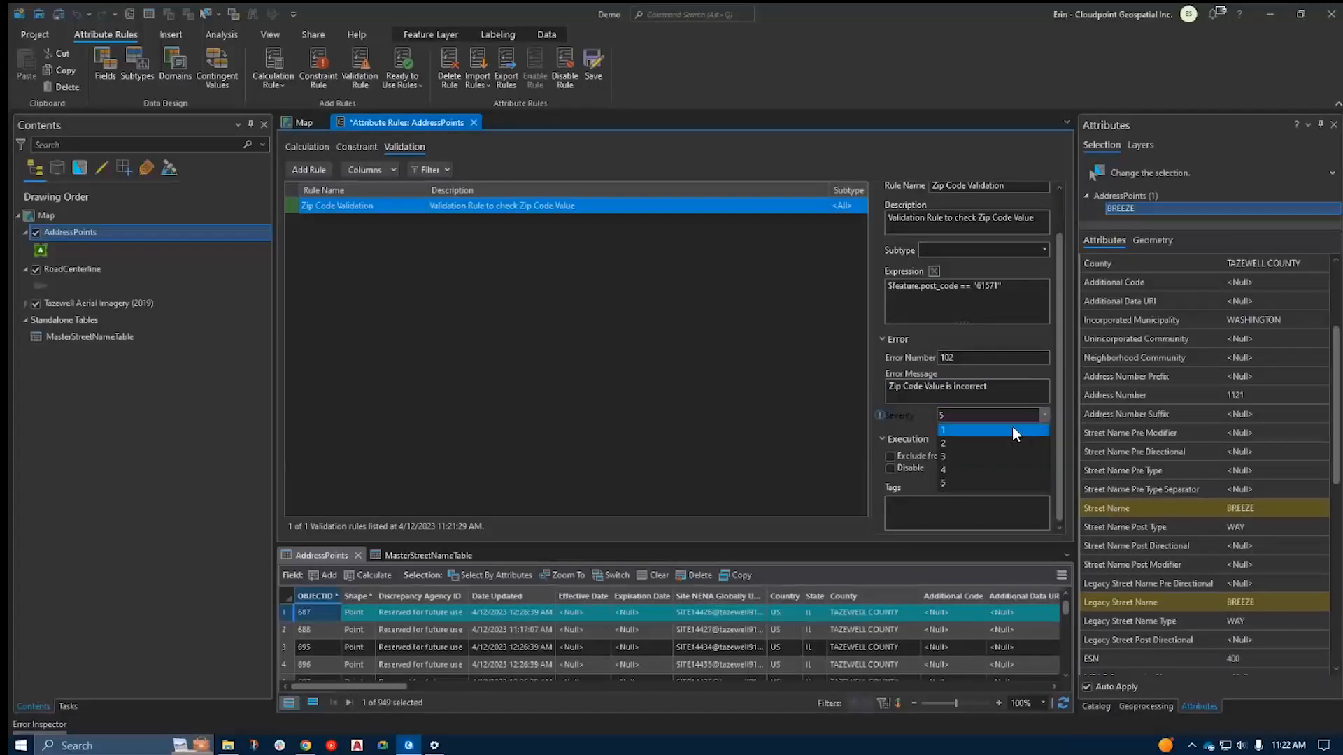
{"action": "left_click", "coordinate": [1013, 432]}
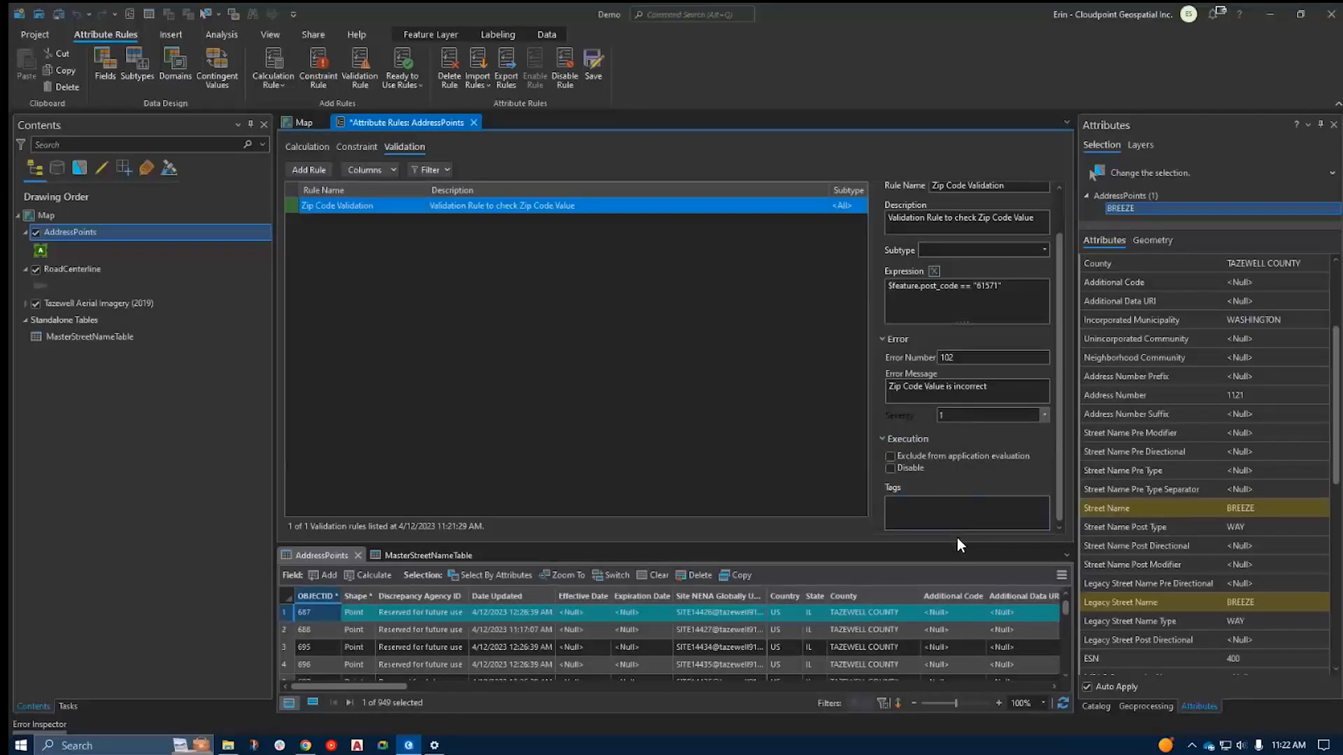
{"action": "left_click", "coordinate": [599, 70]}
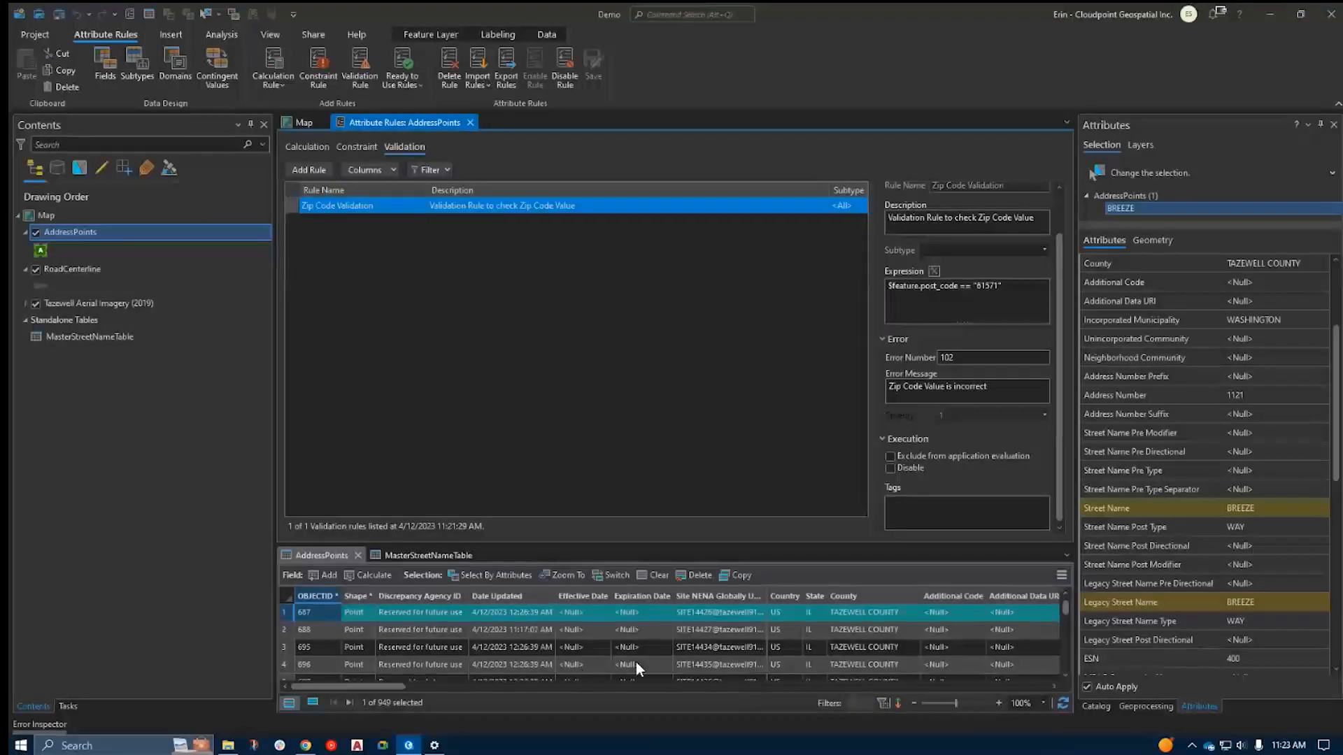
Review the Validation status values in the AddressPoints table and open the Error Inspector for the map.
{"action": "left_click_drag", "start_coordinate": [396, 685], "coordinate": [1046, 689]}
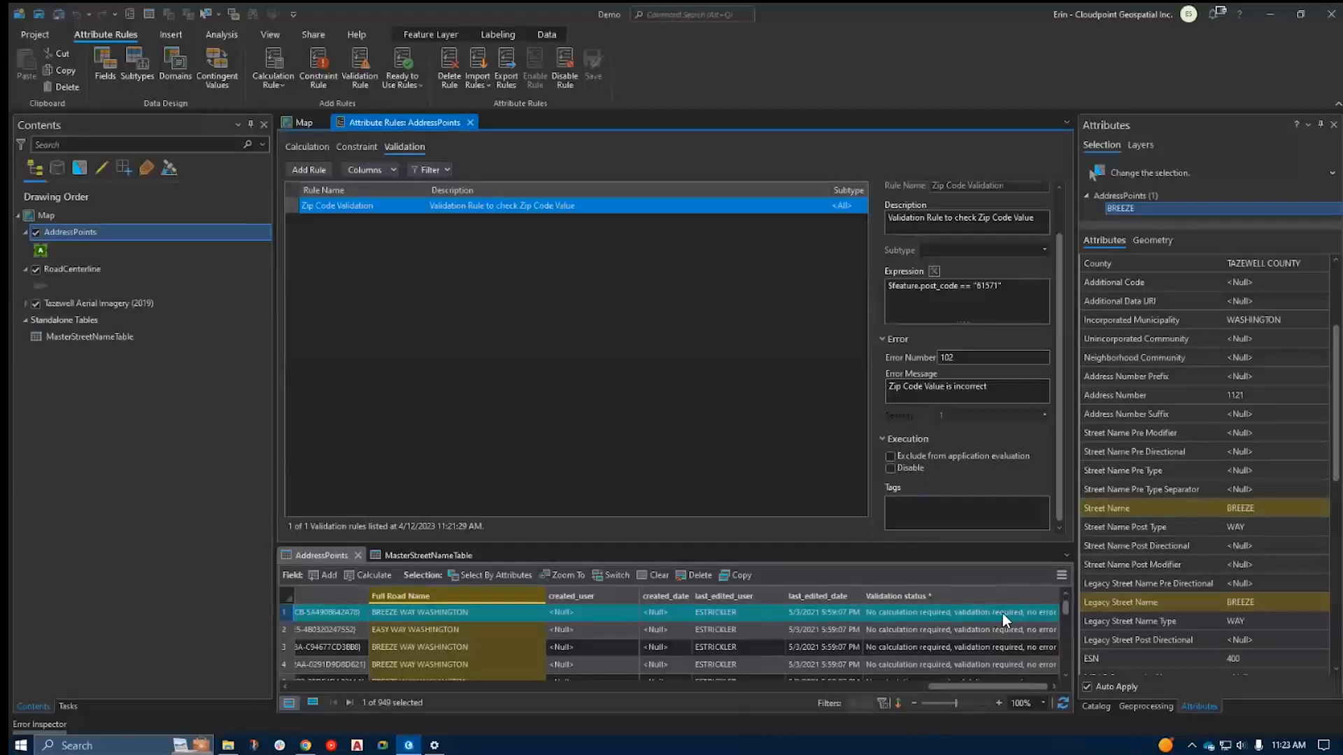
{"action": "scroll", "coordinate": [1001, 614], "scroll_direction": "down", "scroll_amount": 3}
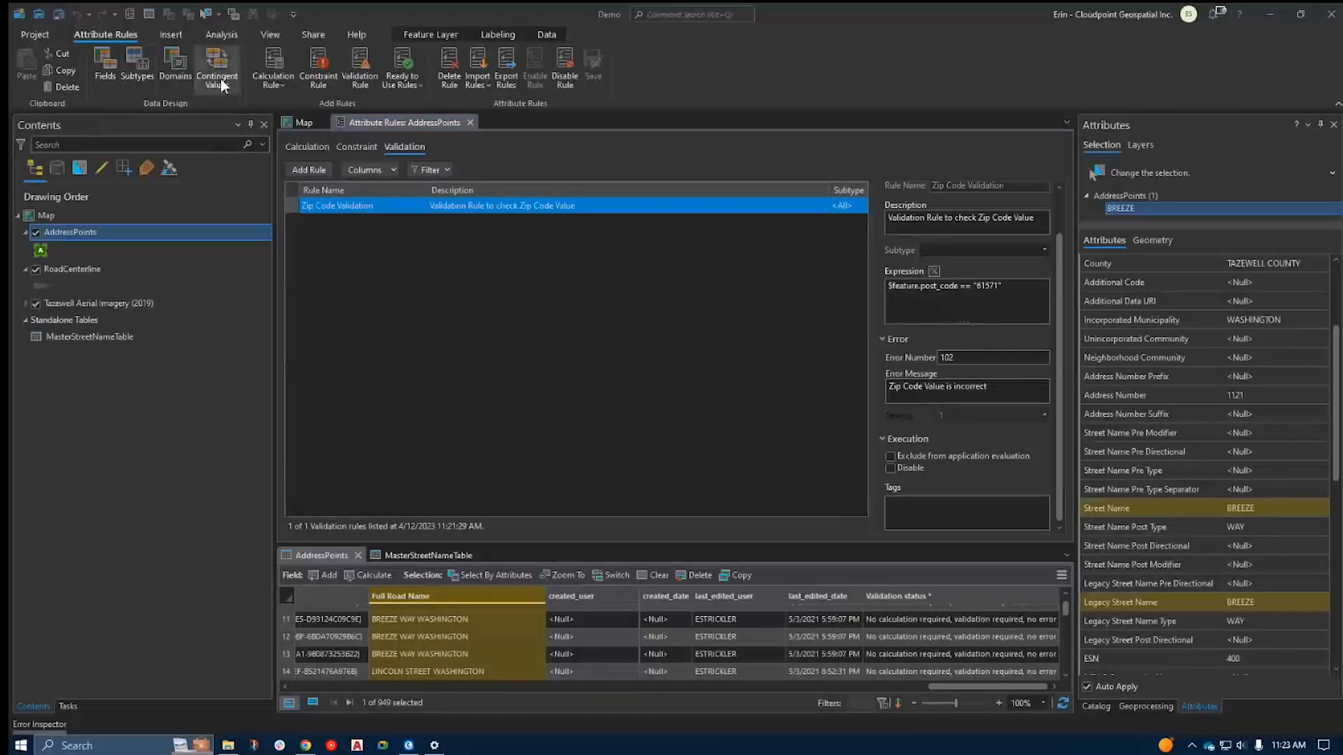
{"action": "left_click", "coordinate": [310, 128]}
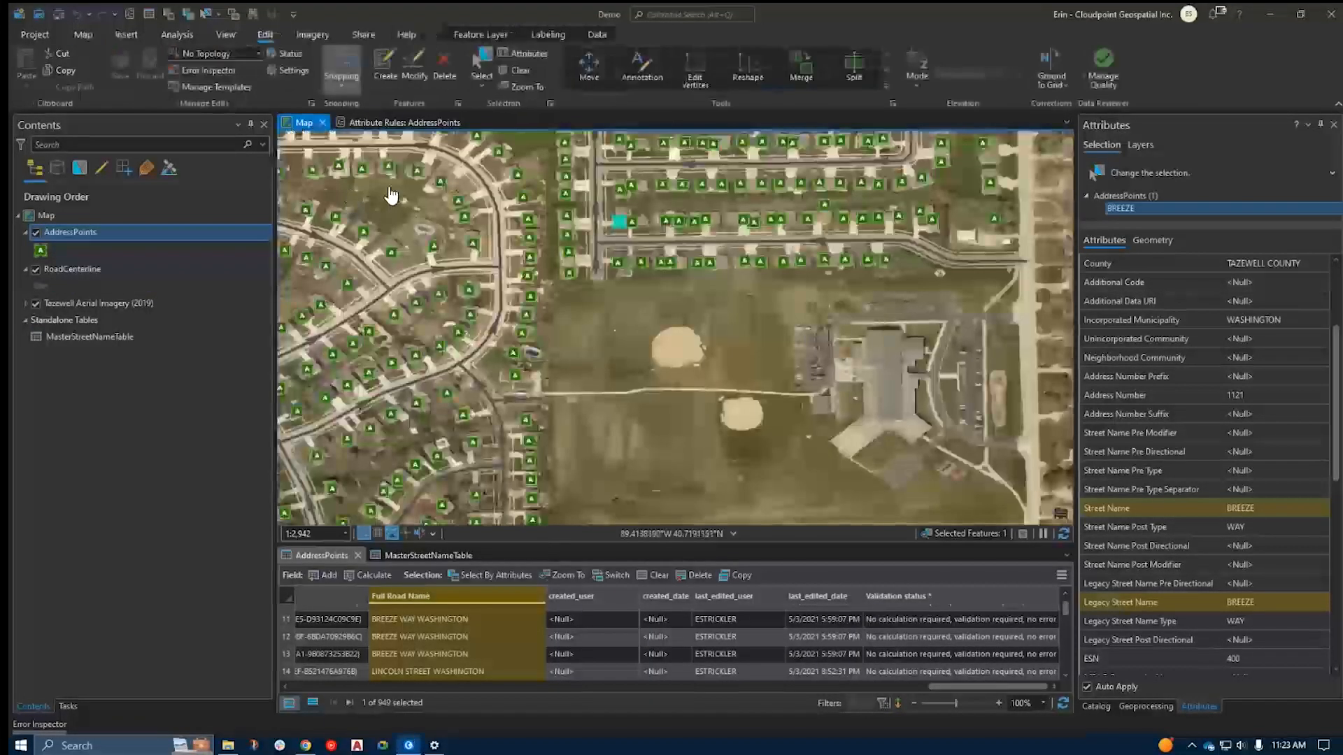
{"action": "left_click", "coordinate": [363, 555]}
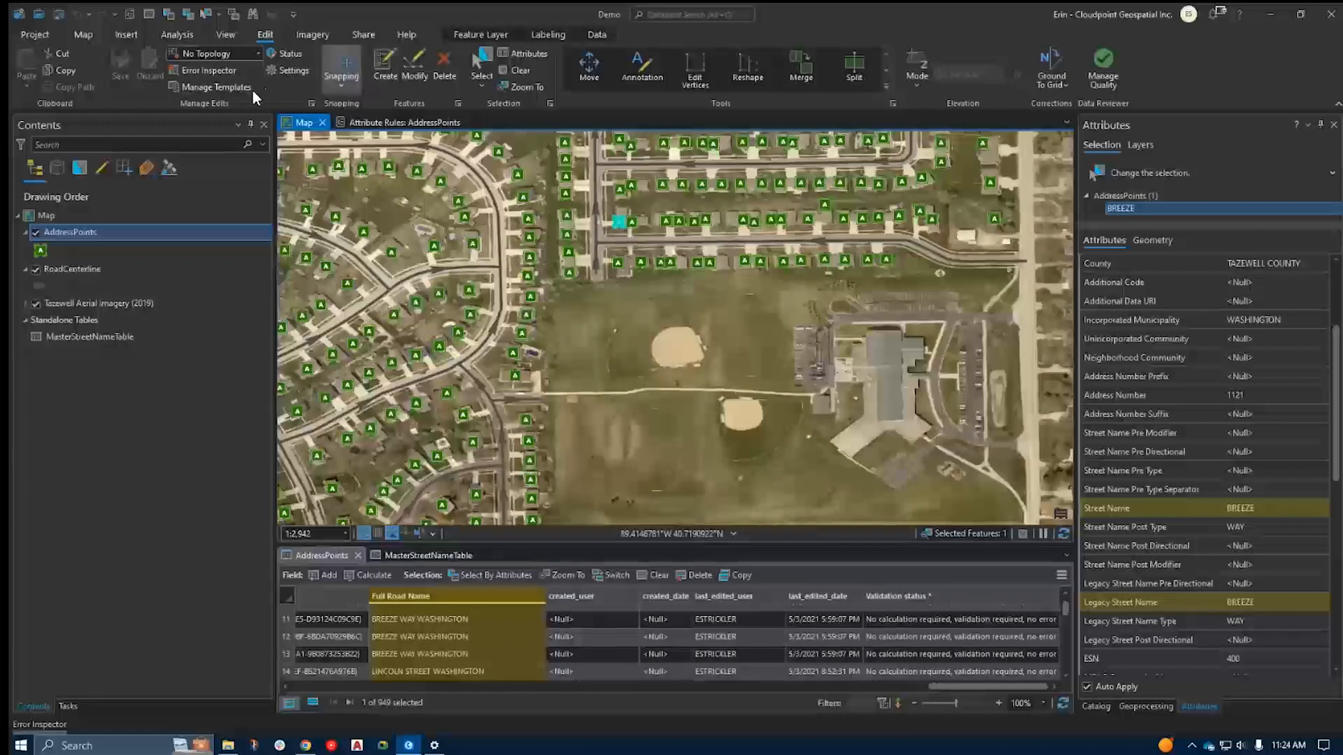
{"action": "left_click", "coordinate": [207, 71]}
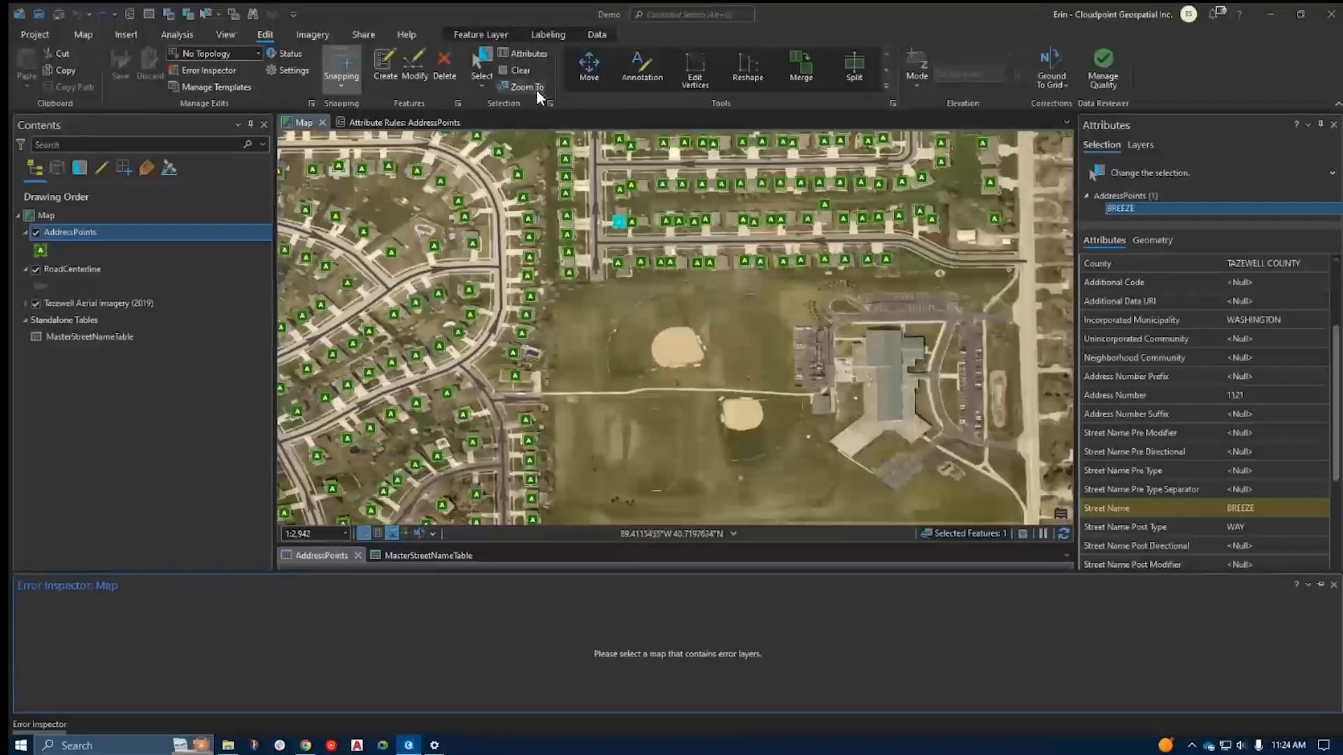
Clear the AddressPoints selection and expand the Required dataset in Demo_Data.gdb.
{"action": "left_click", "coordinate": [520, 71]}
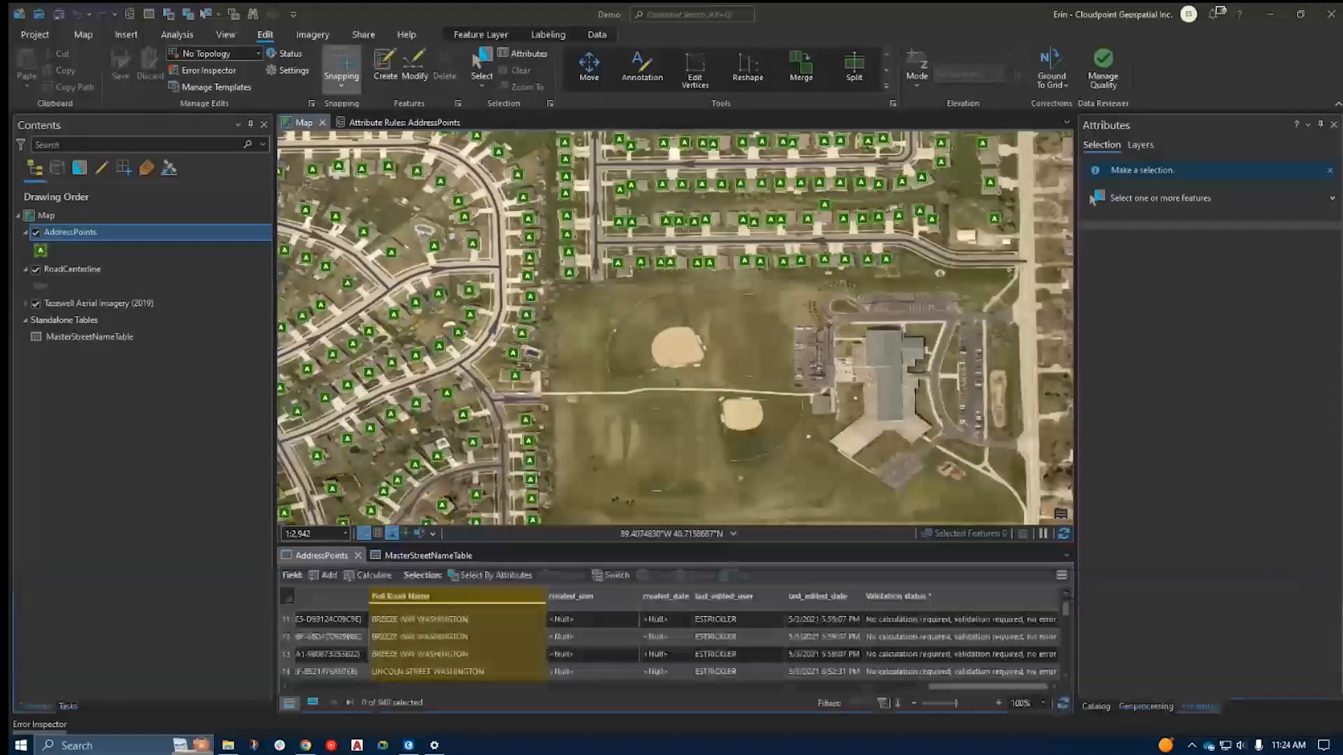
{"action": "left_click", "coordinate": [1096, 707]}
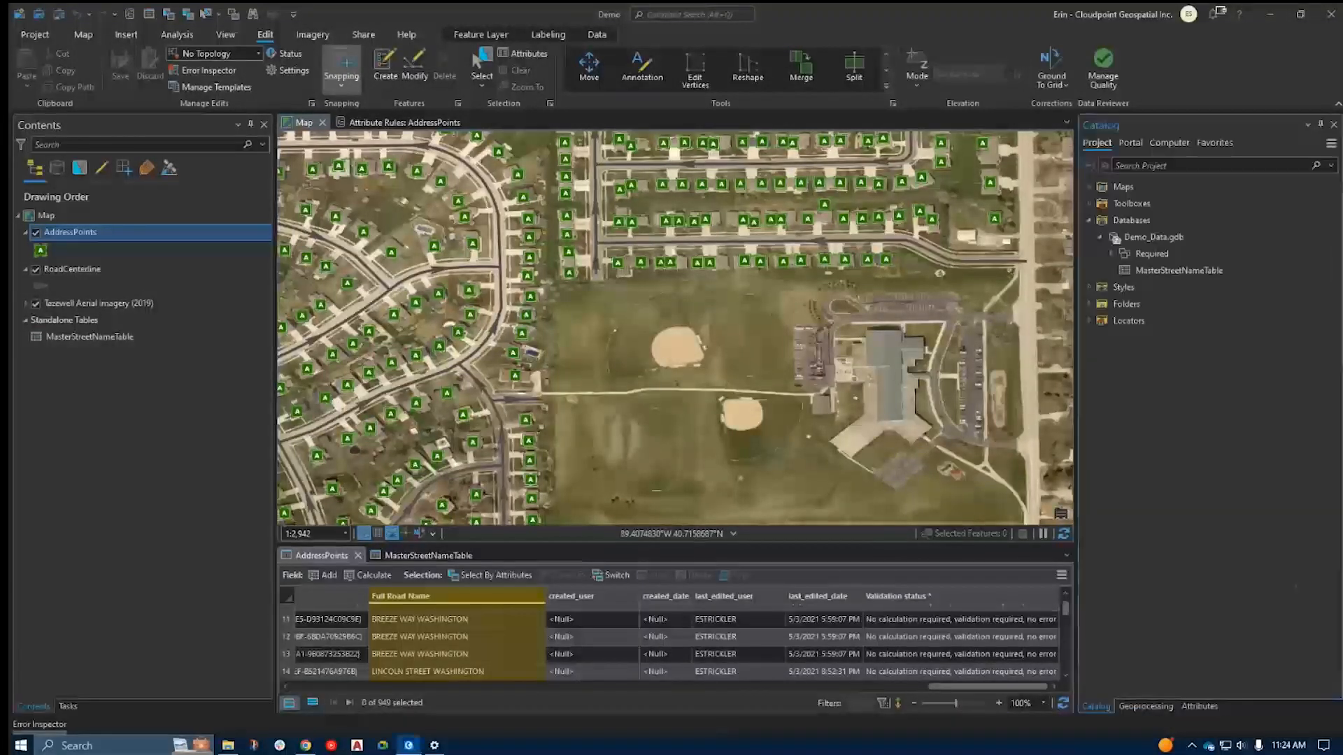
{"action": "left_click", "coordinate": [1112, 254]}
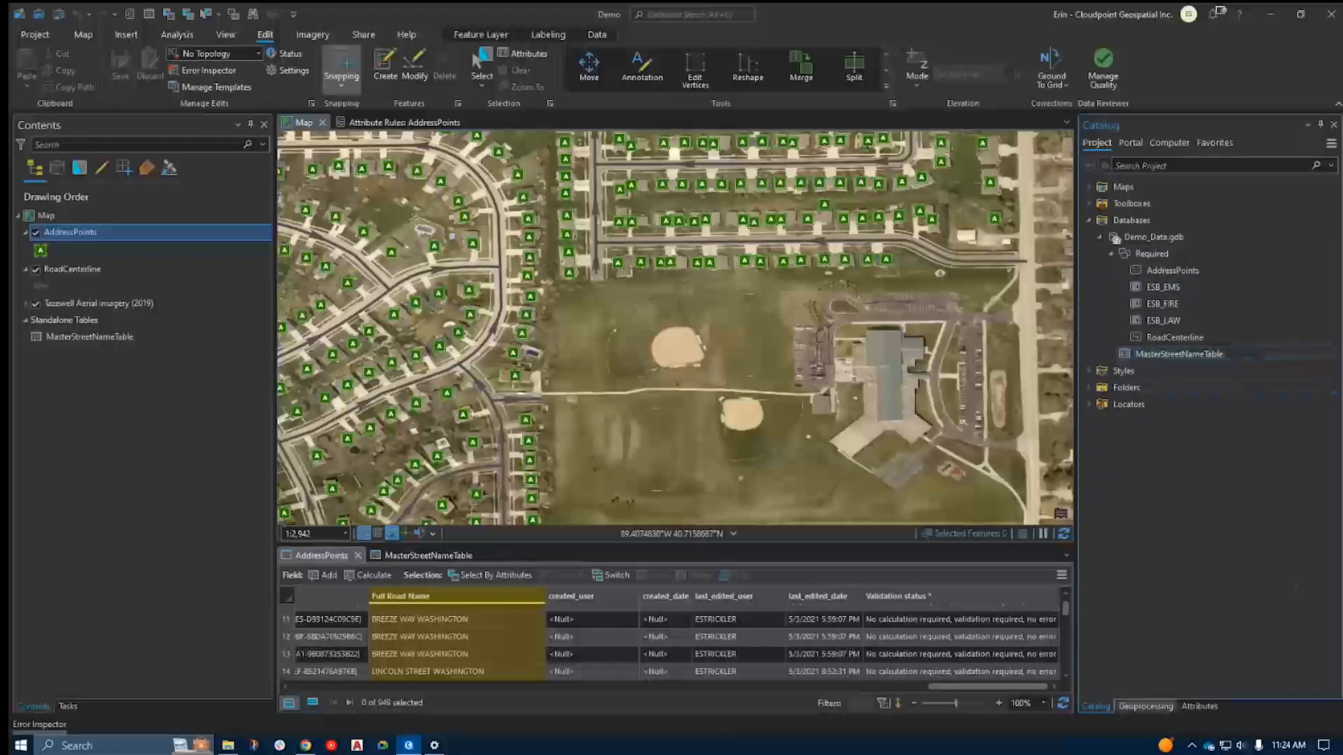
Open the Evaluate Rules tool and set its input workspace to Demo_Data.gdb.
{"action": "left_click", "coordinate": [1146, 707]}
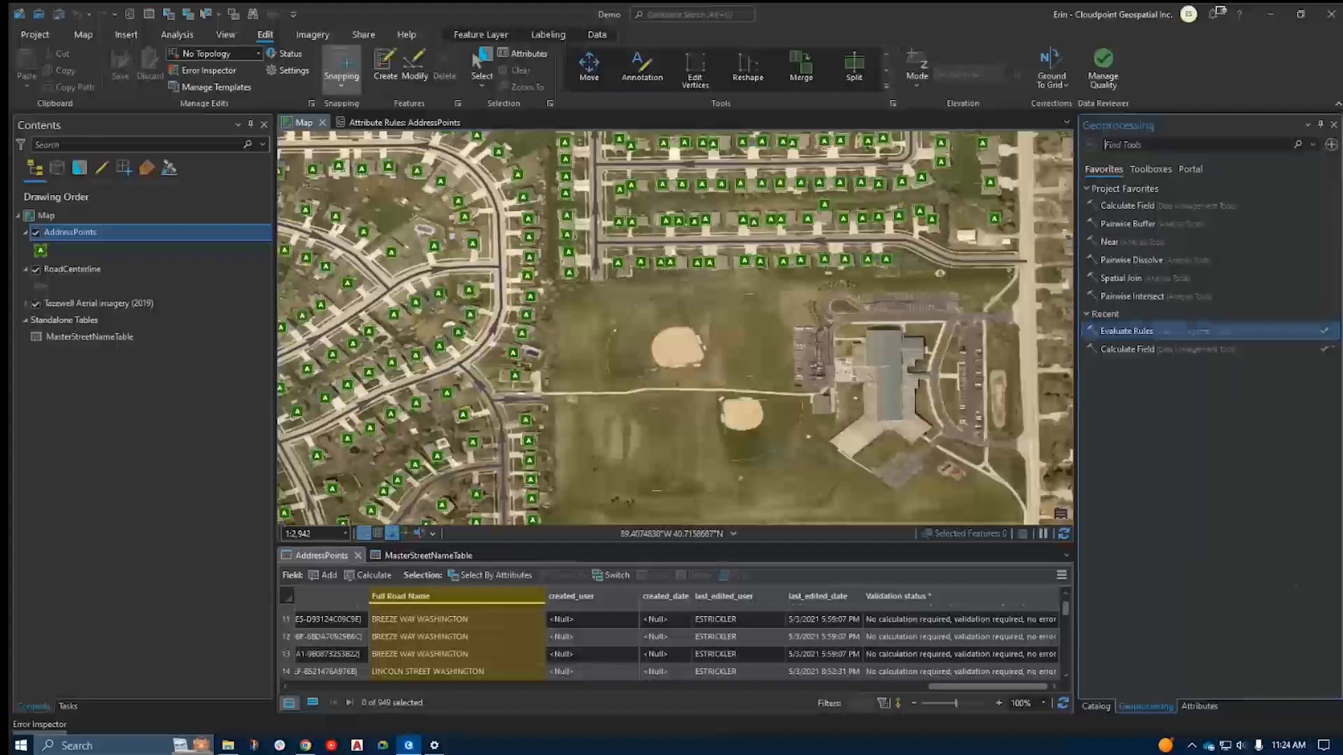
{"action": "left_click", "coordinate": [1127, 331]}
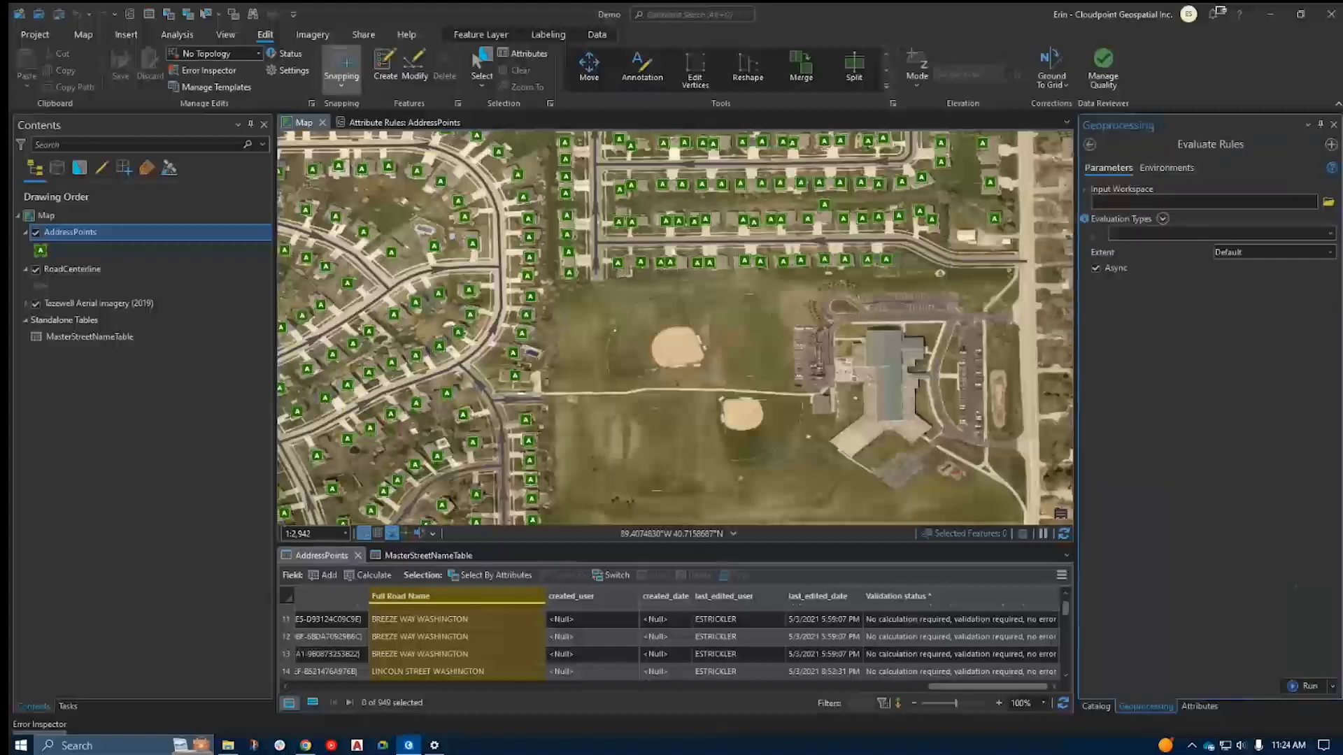
{"action": "left_click", "coordinate": [1329, 202]}
{"action": "double_click", "coordinate": [533, 387]}
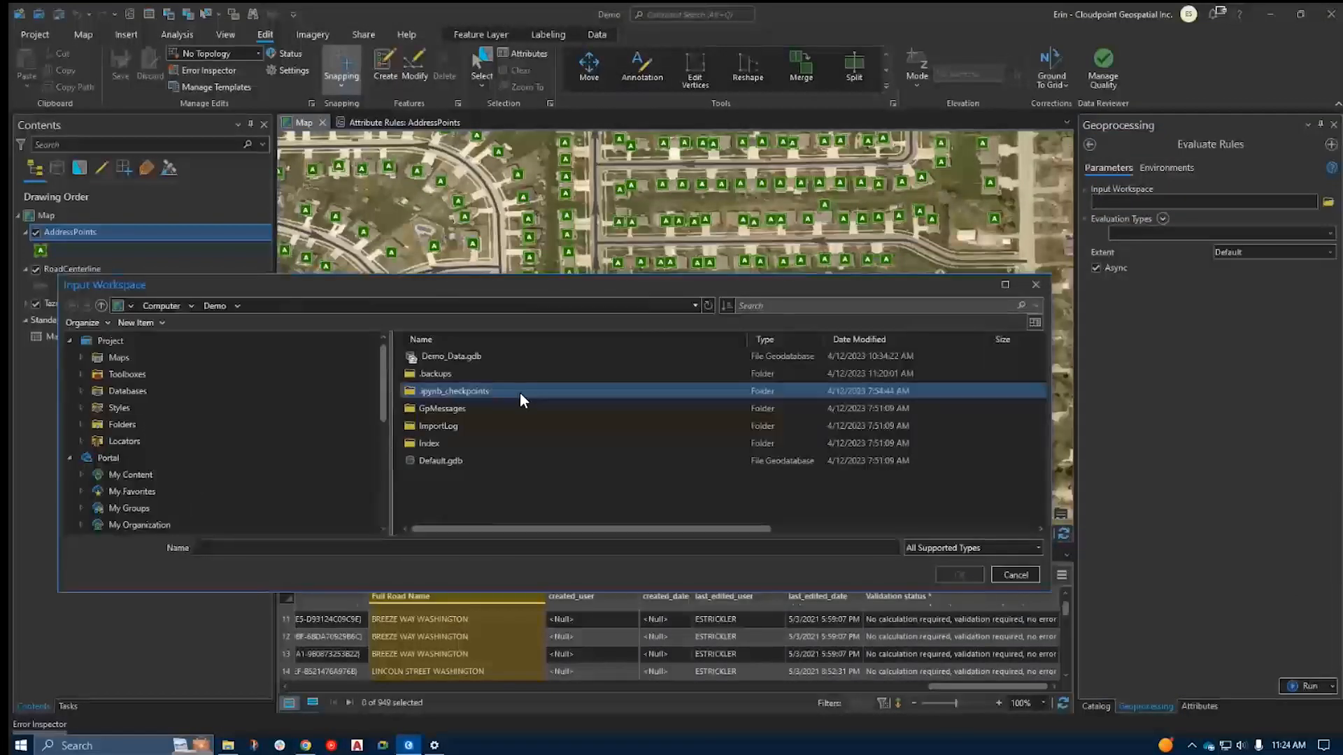
{"action": "left_click", "coordinate": [464, 353]}
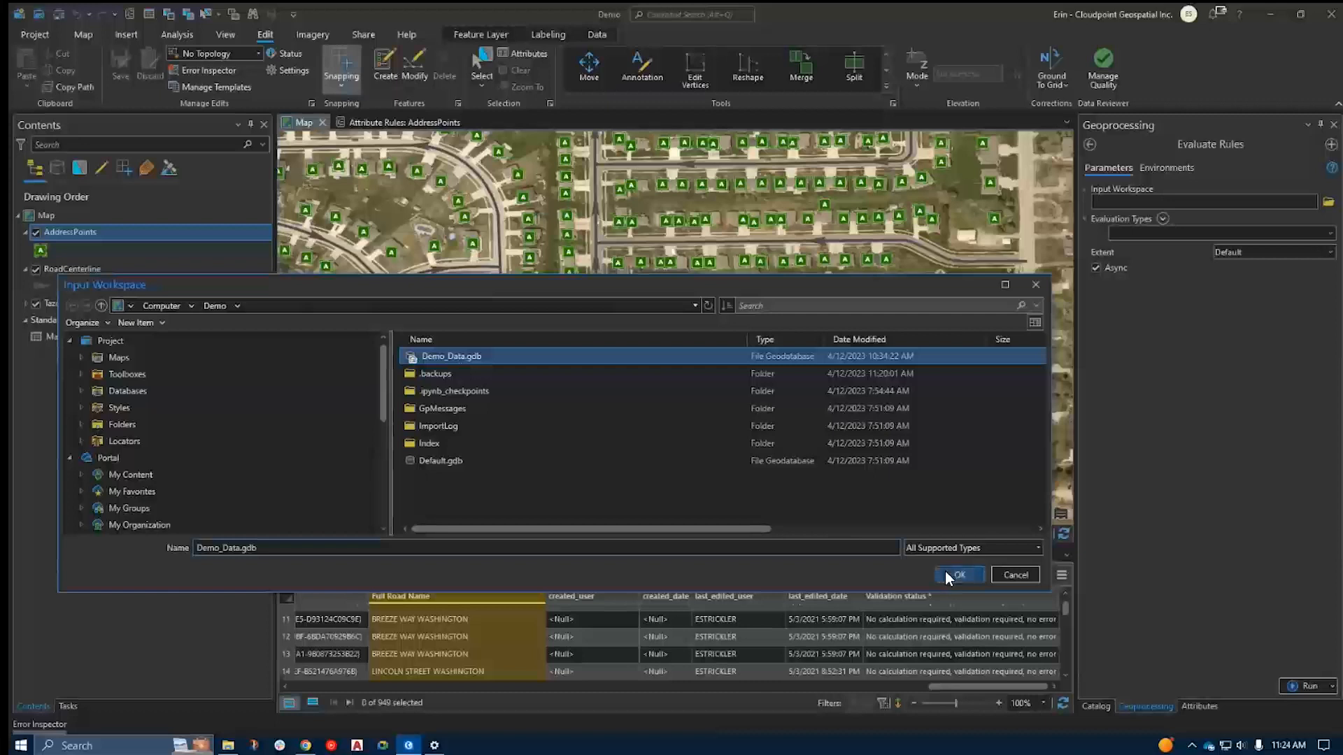
{"action": "left_click", "coordinate": [948, 573]}
Run Evaluate Rules for Calculation rules and Validation rules at the default extent, and check the Validation status values in the AddressPoints table.
{"action": "left_click", "coordinate": [1330, 234]}
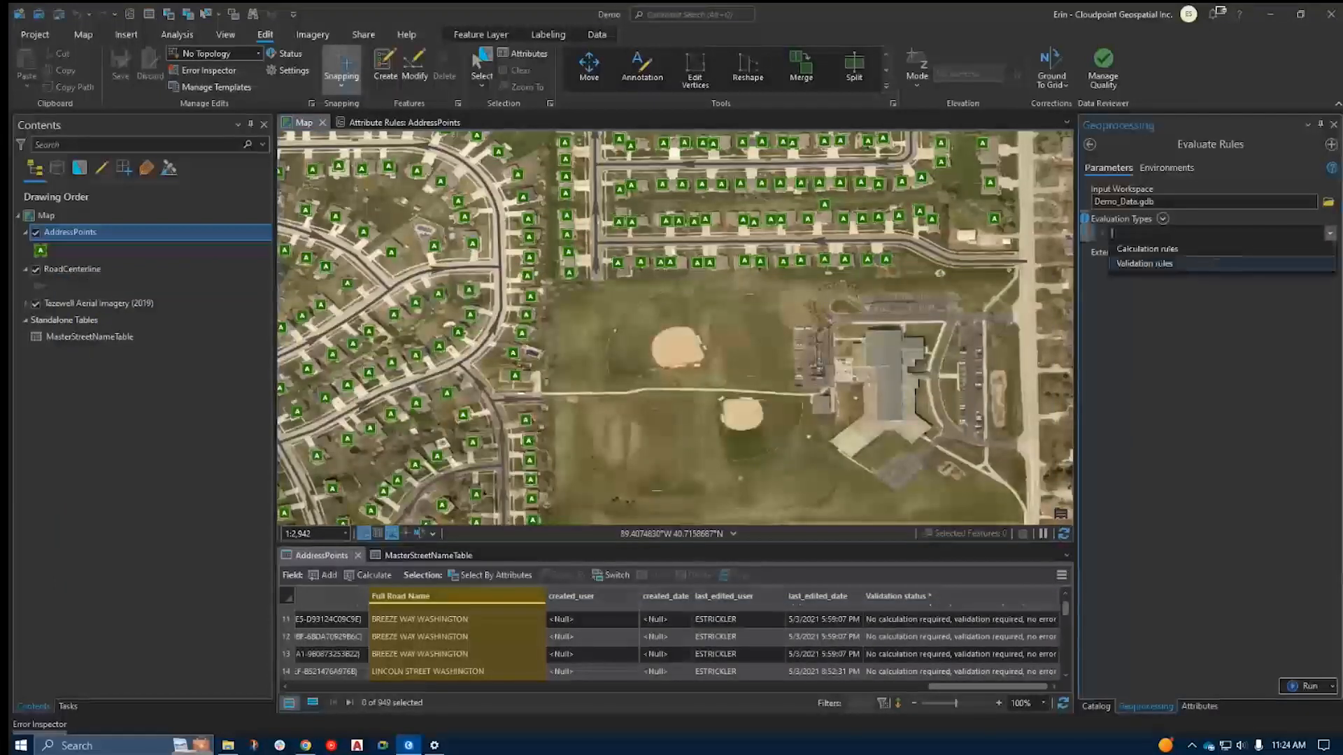
{"action": "left_click", "coordinate": [1151, 249]}
{"action": "left_click", "coordinate": [1331, 251]}
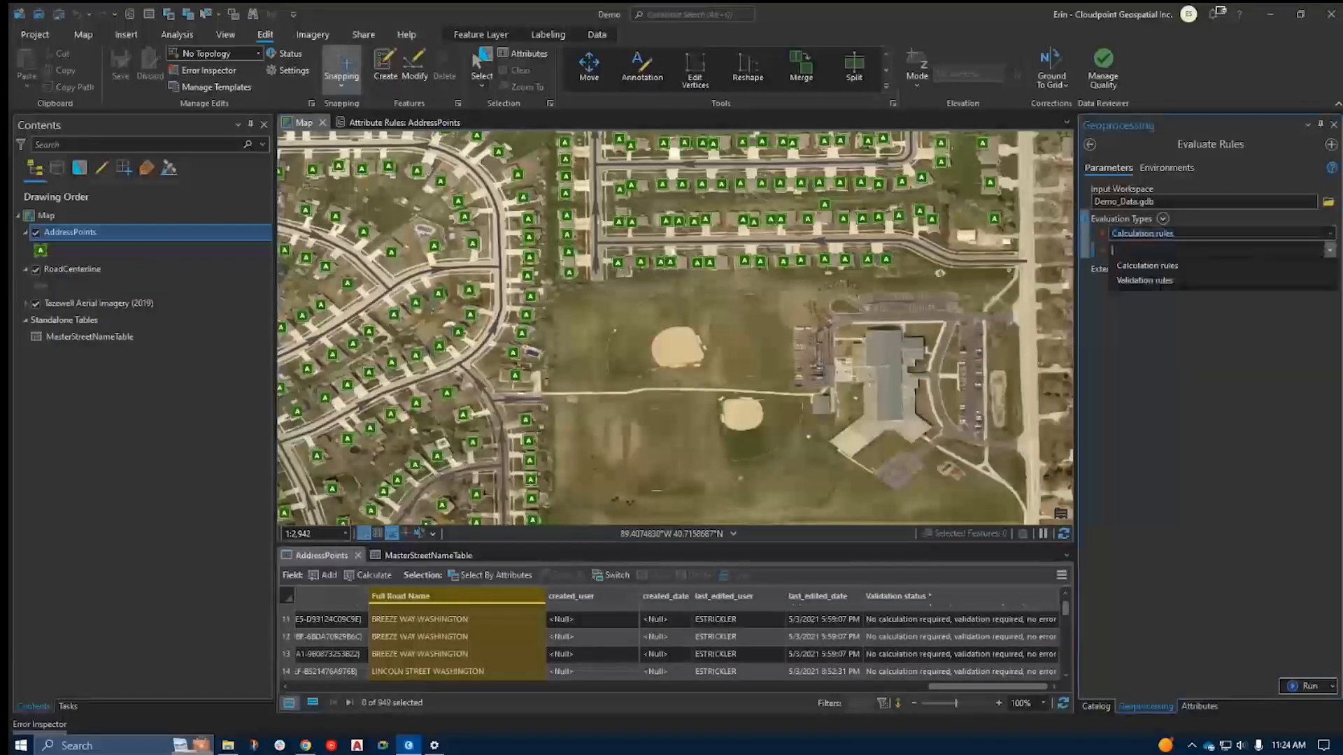
{"action": "left_click", "coordinate": [1151, 281]}
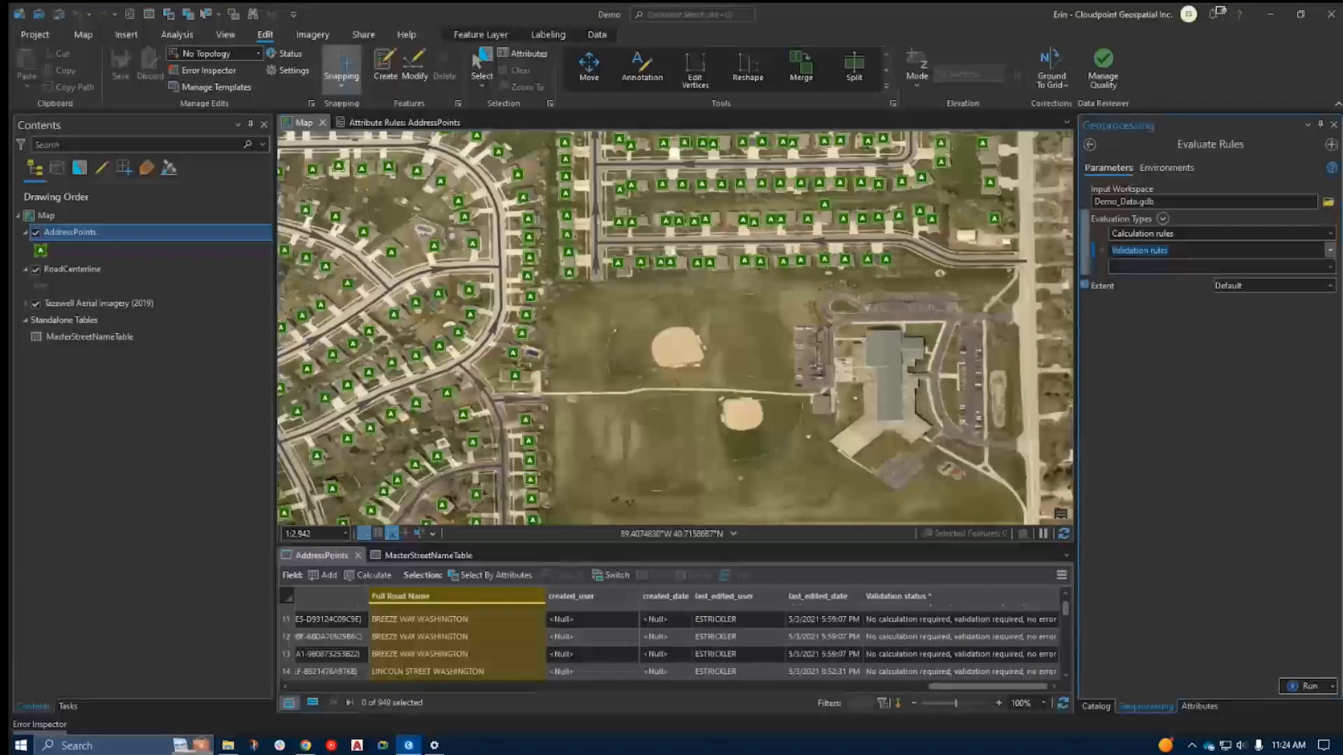
{"action": "left_click", "coordinate": [1330, 285]}
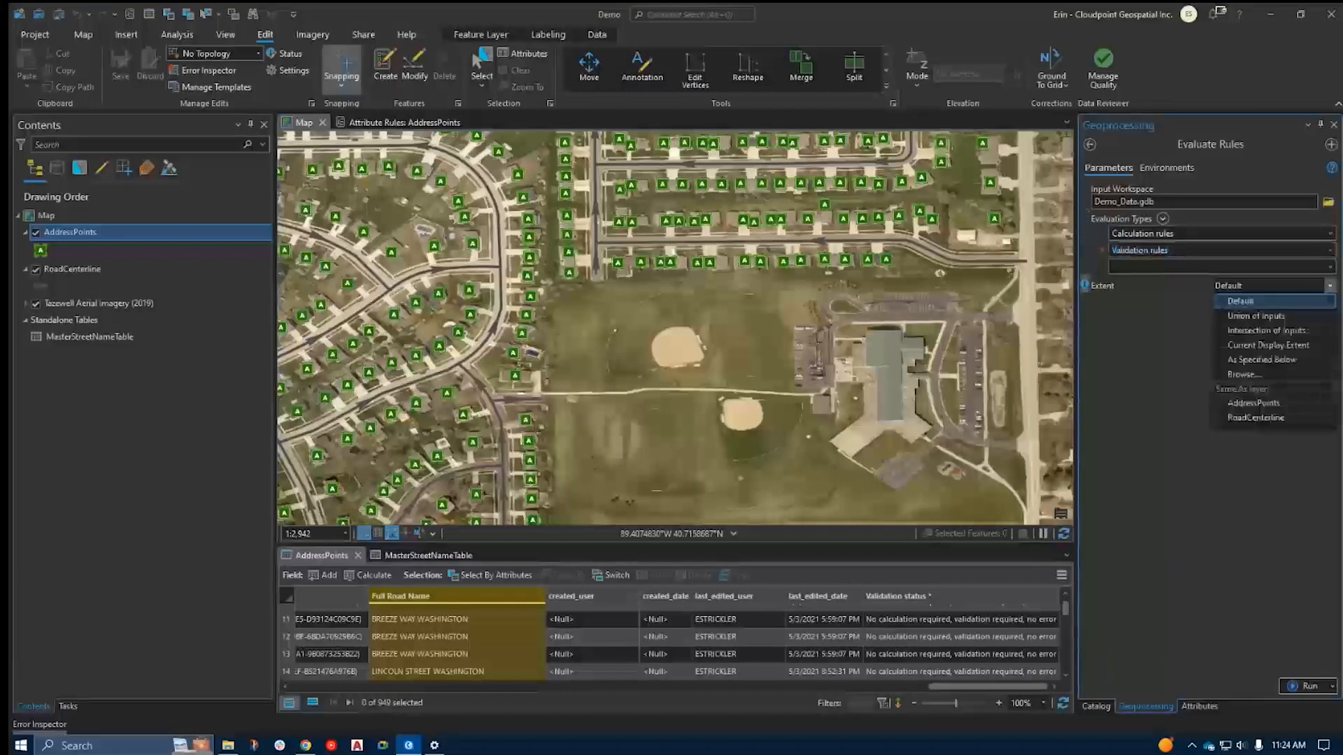
{"action": "left_click", "coordinate": [1006, 357]}
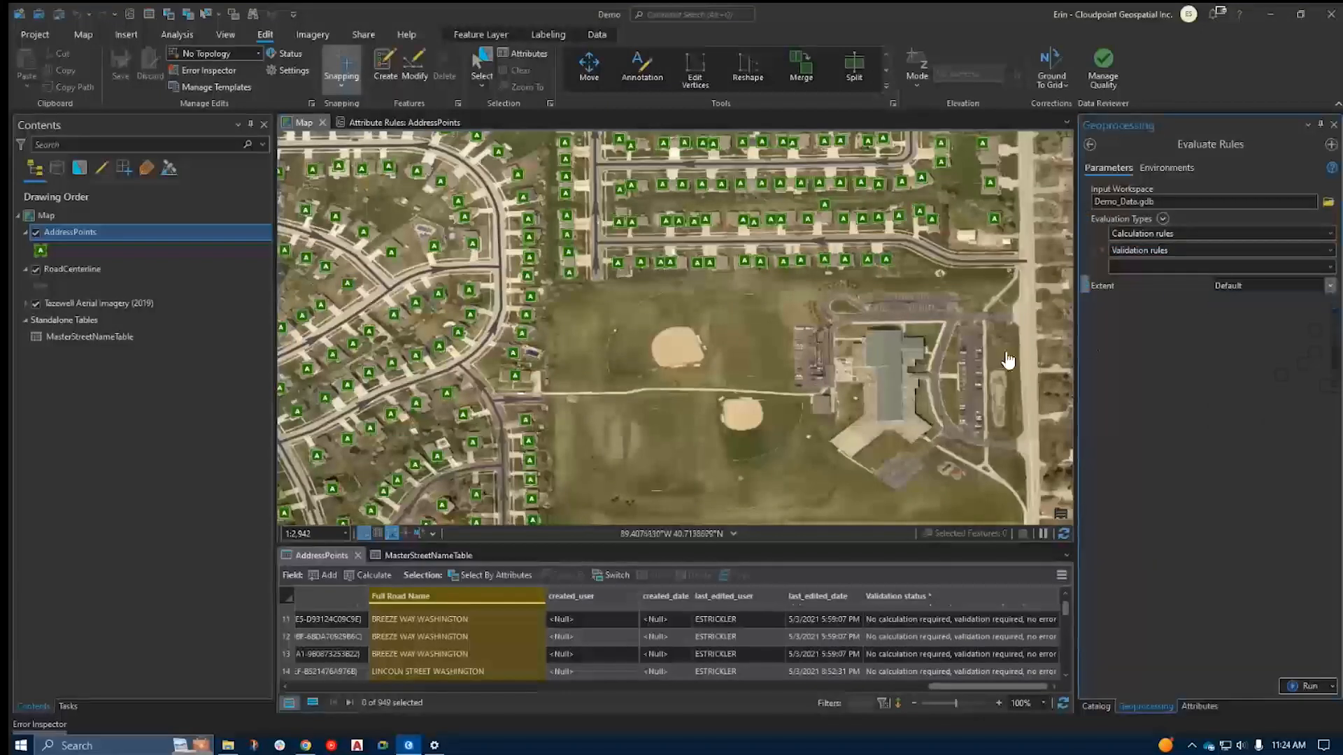
{"action": "left_click", "coordinate": [1301, 687]}
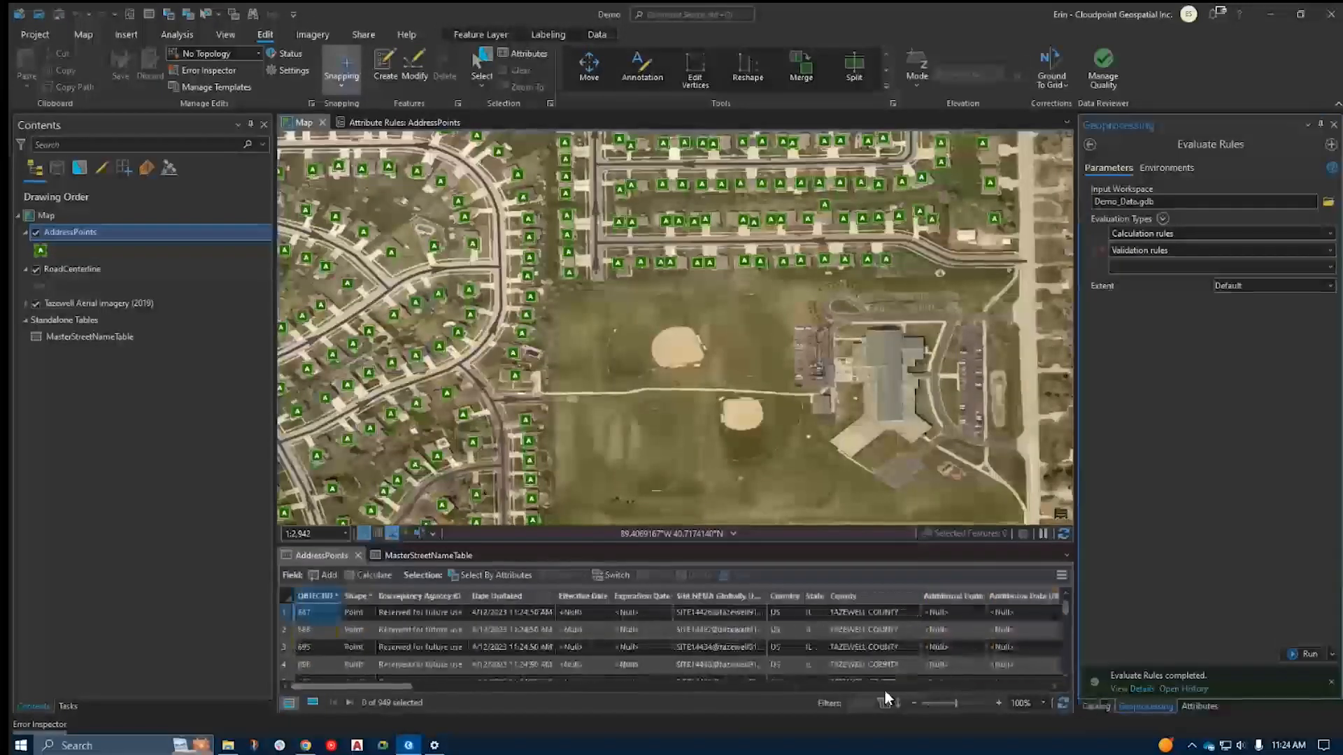
{"action": "left_click_drag", "start_coordinate": [408, 693], "coordinate": [1080, 681]}
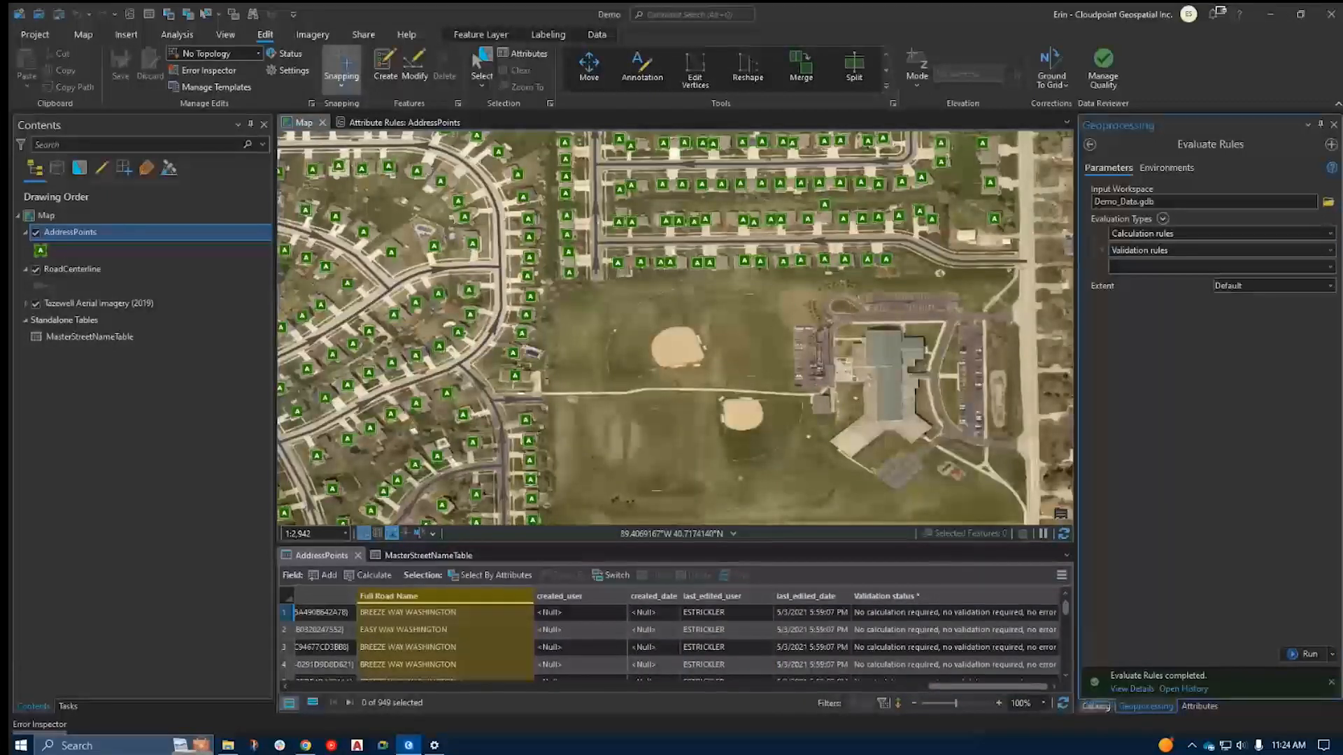
Refresh Demo_Data.gdb in the catalog and examine its GDB_ValidationLineErrors and GDB_ValidationObjectErrors items.
{"action": "left_click", "coordinate": [1095, 706]}
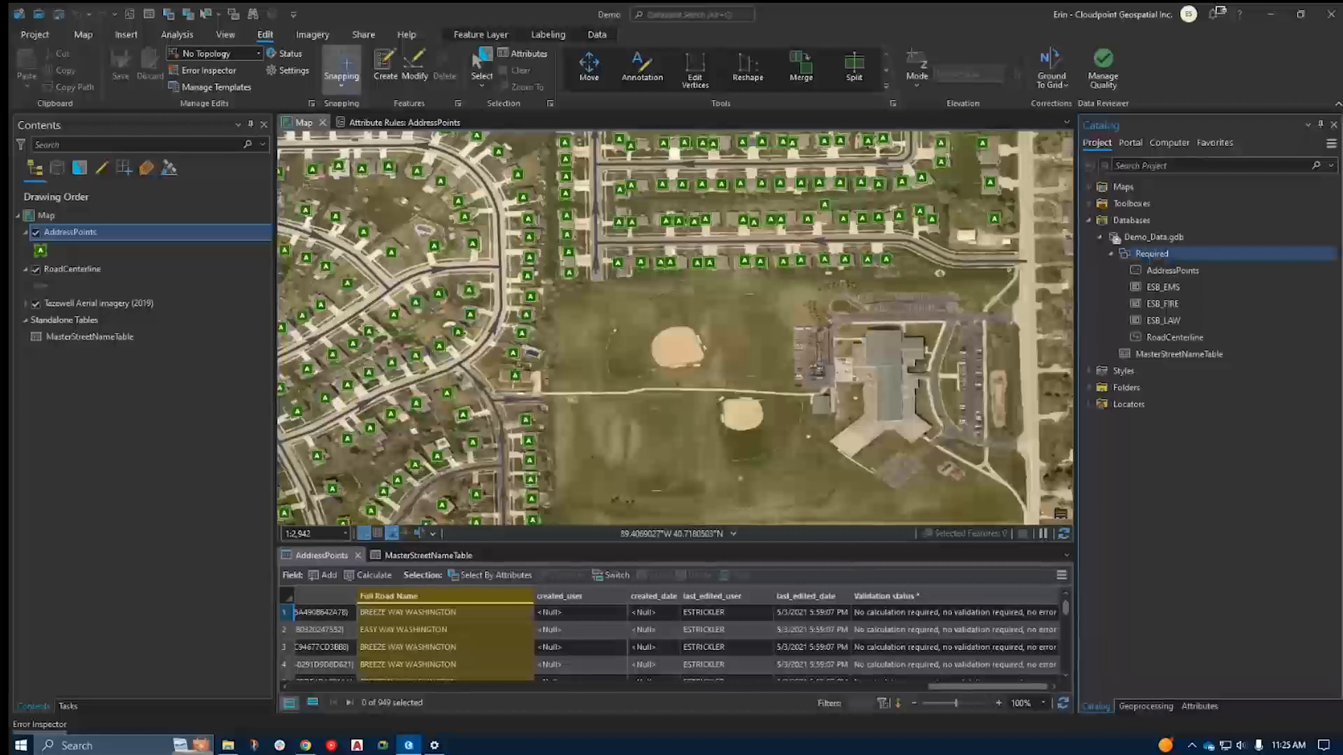
{"action": "double_click", "coordinate": [1117, 239]}
{"action": "right_click", "coordinate": [1116, 239]}
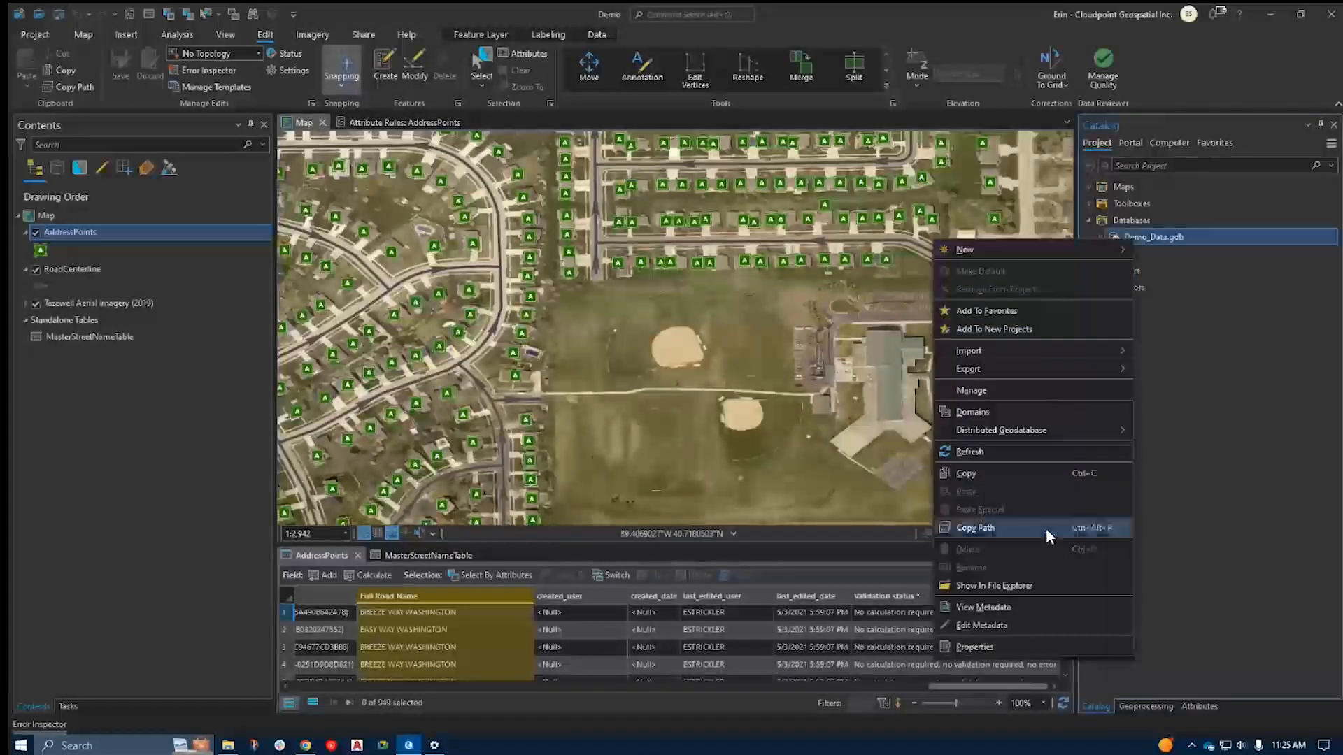
{"action": "left_click", "coordinate": [1010, 453]}
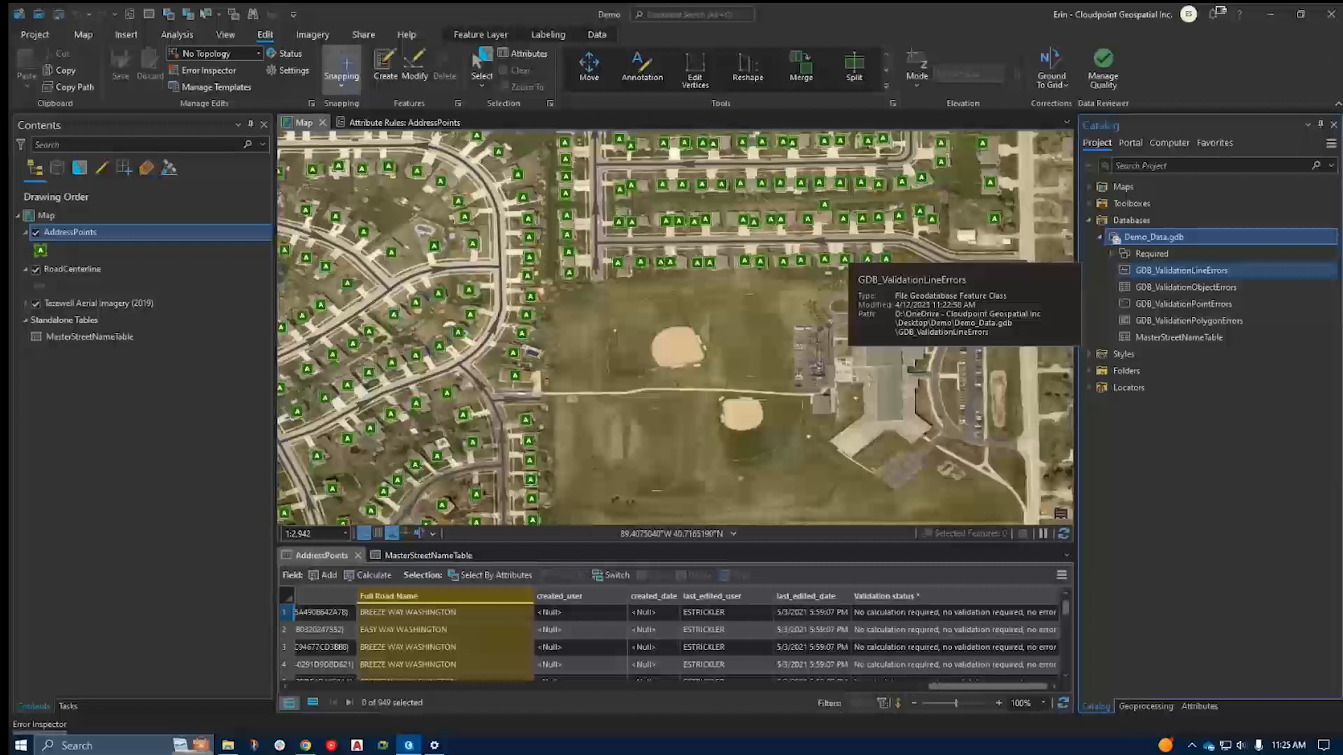
{"action": "key", "text": "Down"}
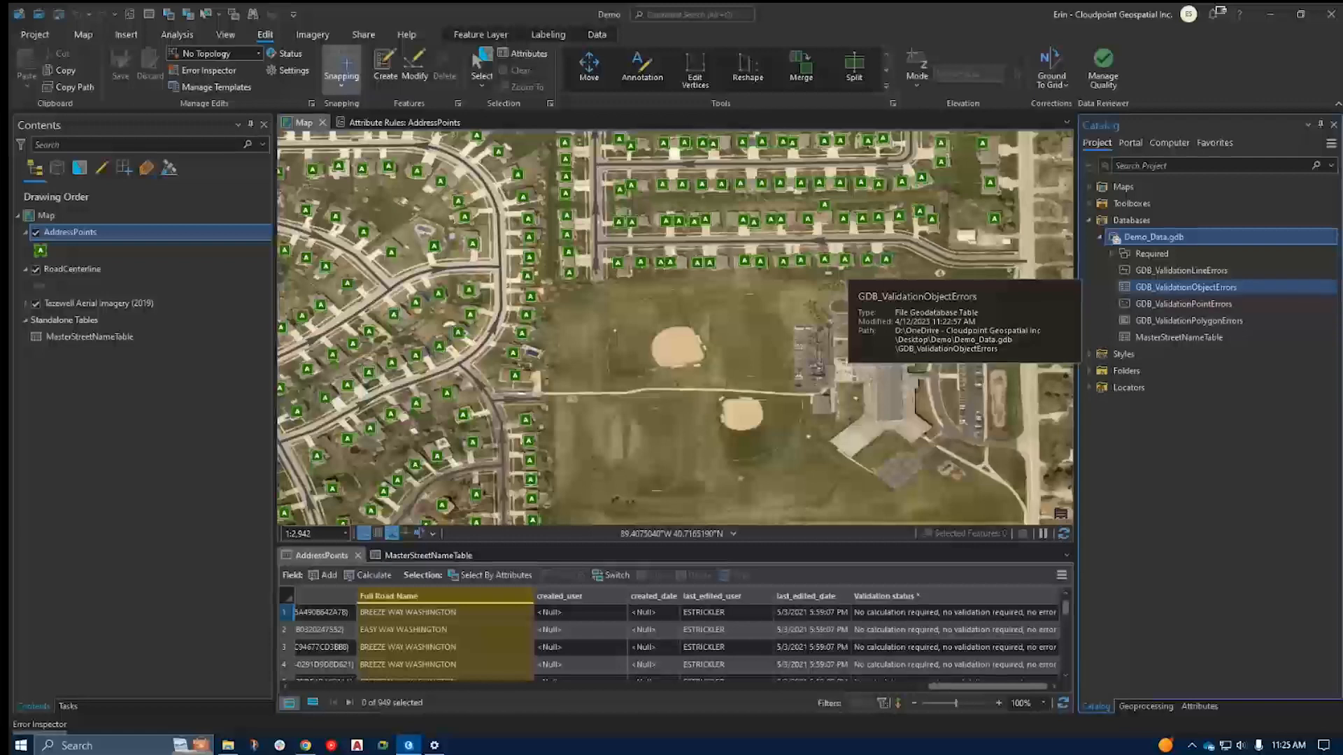
{"action": "key", "text": "Up"}
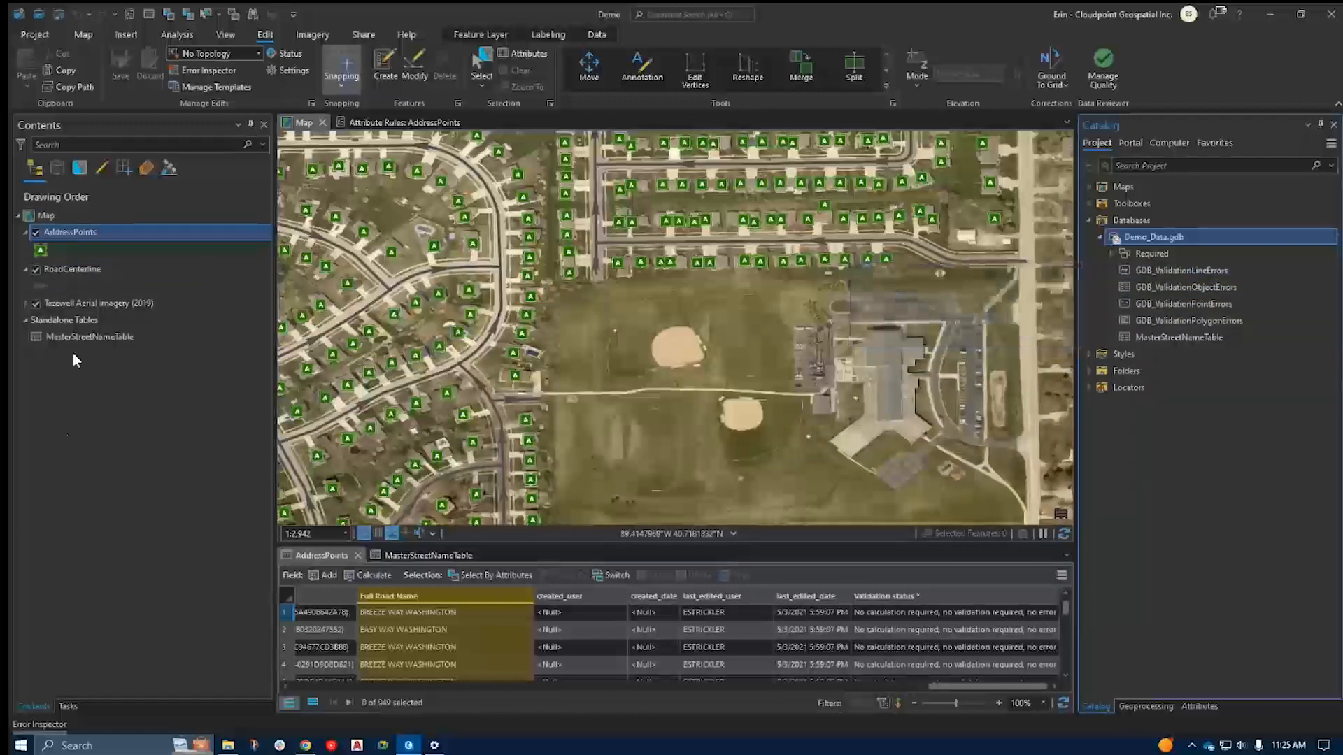
Close the Demo project with its changes saved, and reopen Demo.aprx from the Demo folder on the desktop.
{"action": "right_click", "coordinate": [79, 238]}
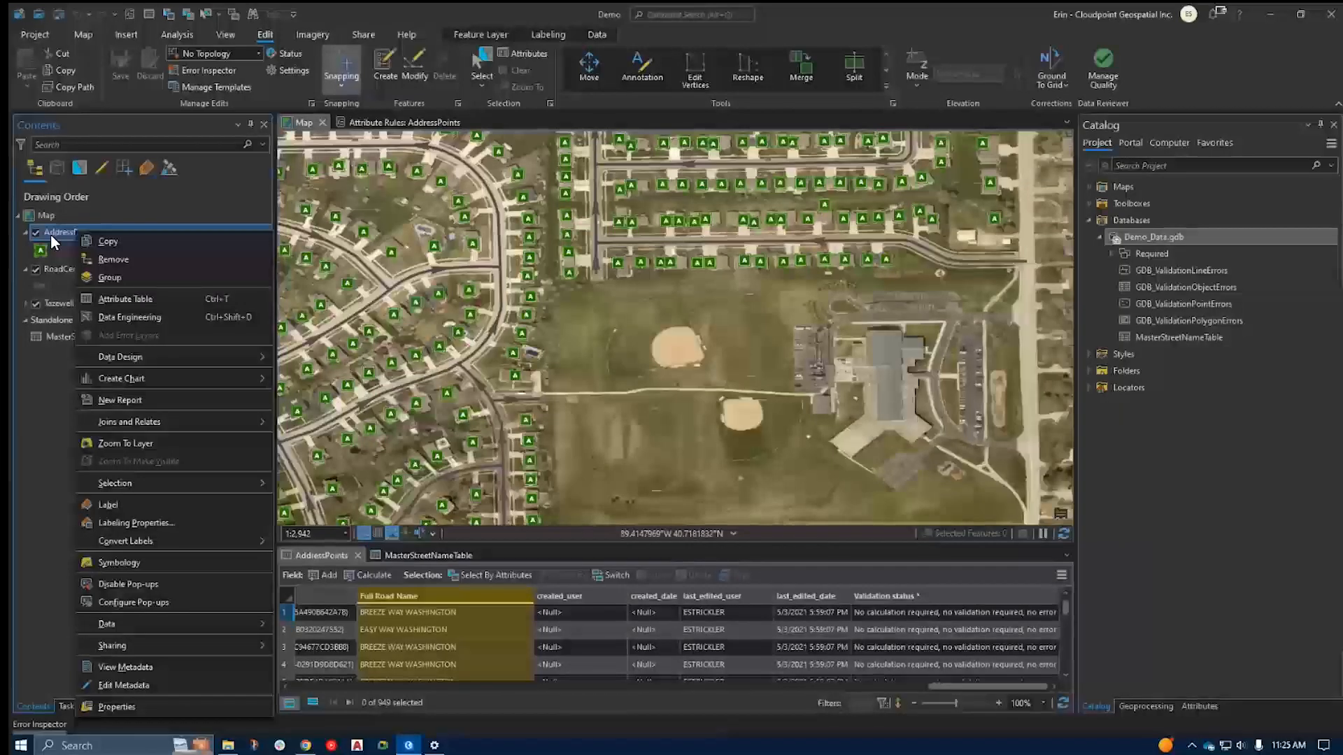
{"action": "left_click", "coordinate": [40, 419]}
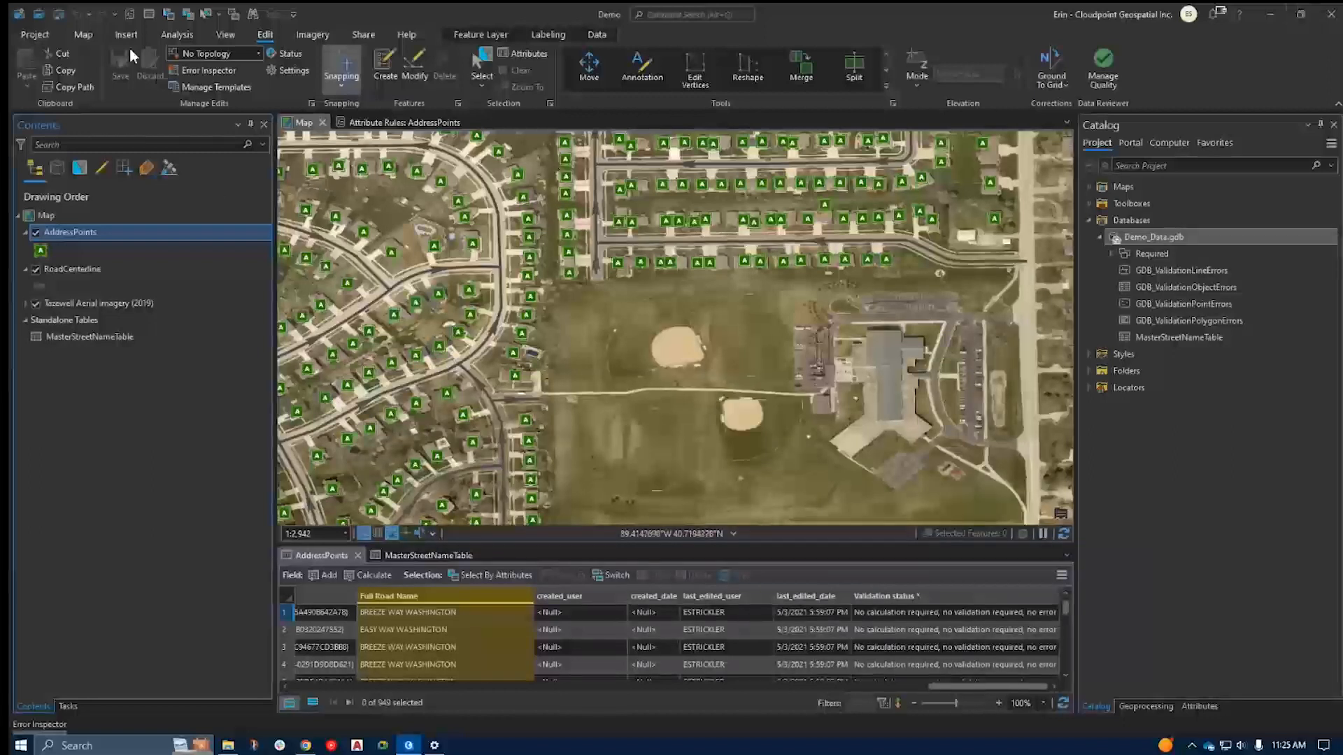
{"action": "left_click", "coordinate": [1331, 14]}
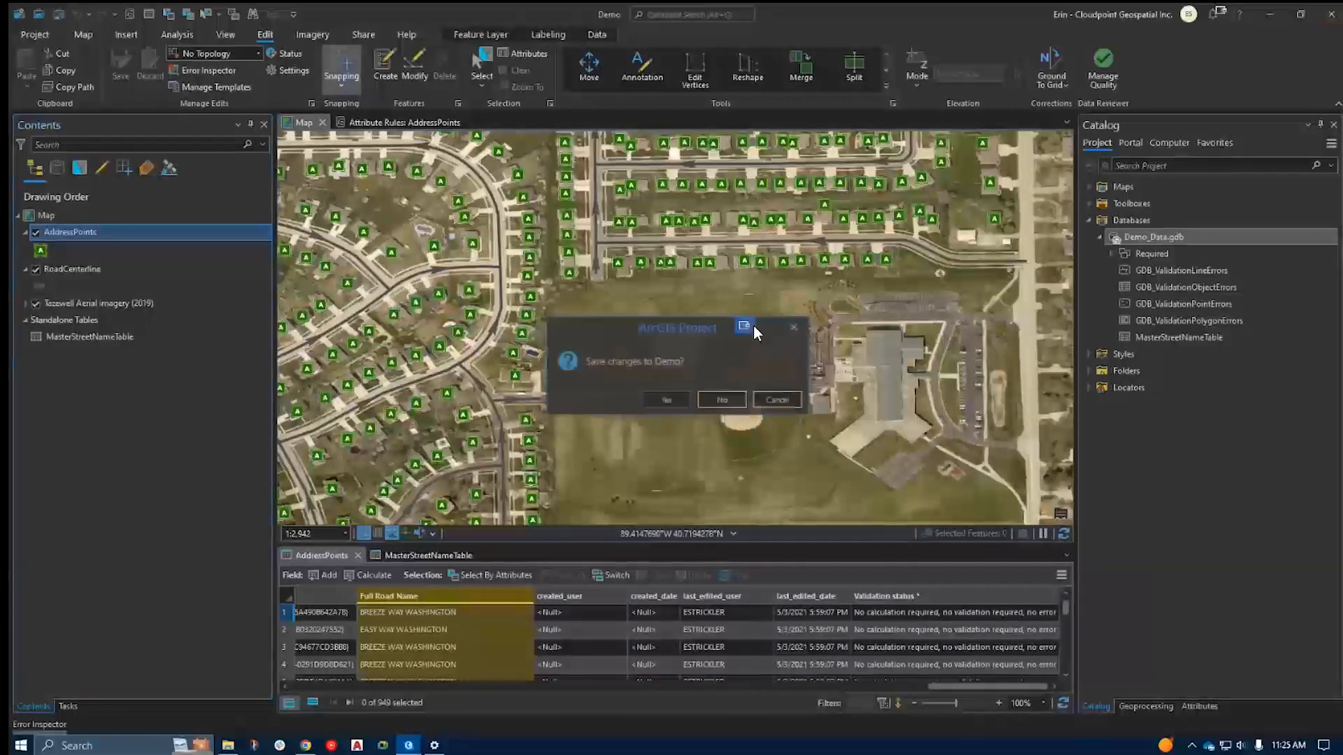
{"action": "left_click", "coordinate": [671, 398]}
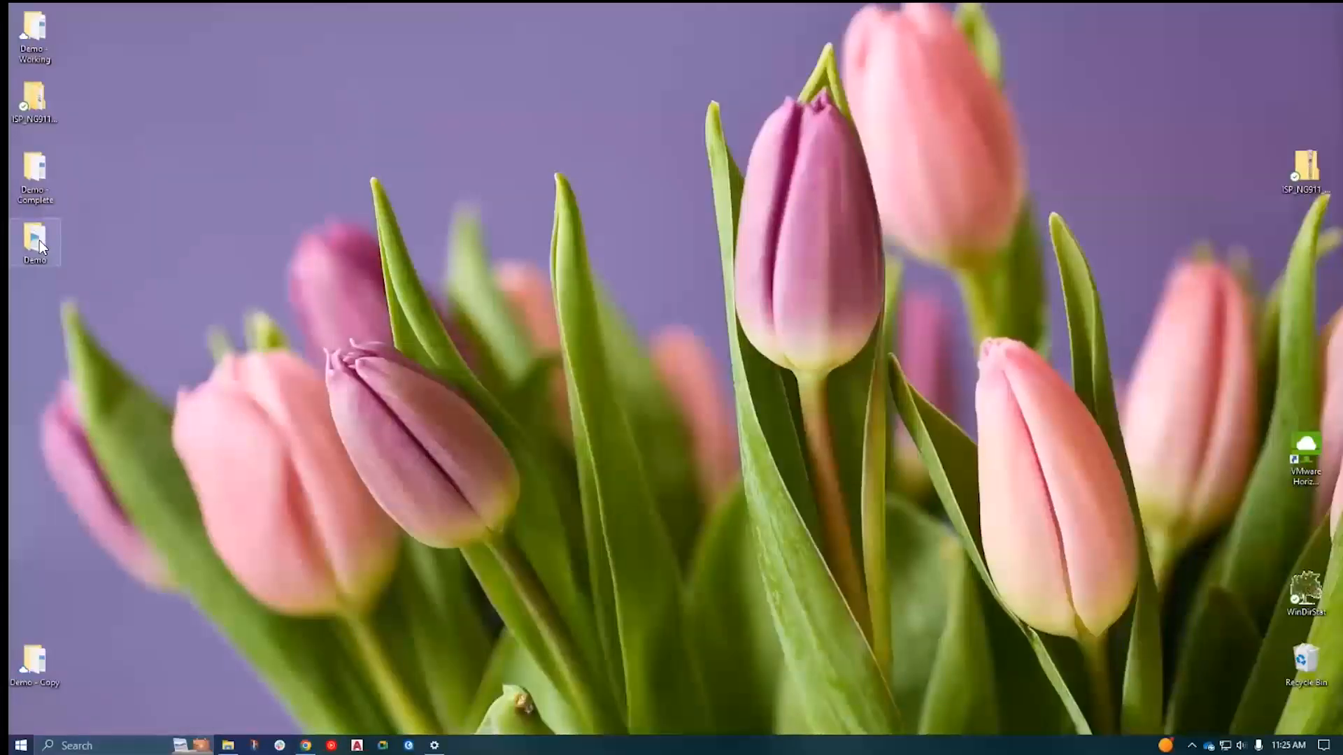
{"action": "double_click", "coordinate": [35, 240]}
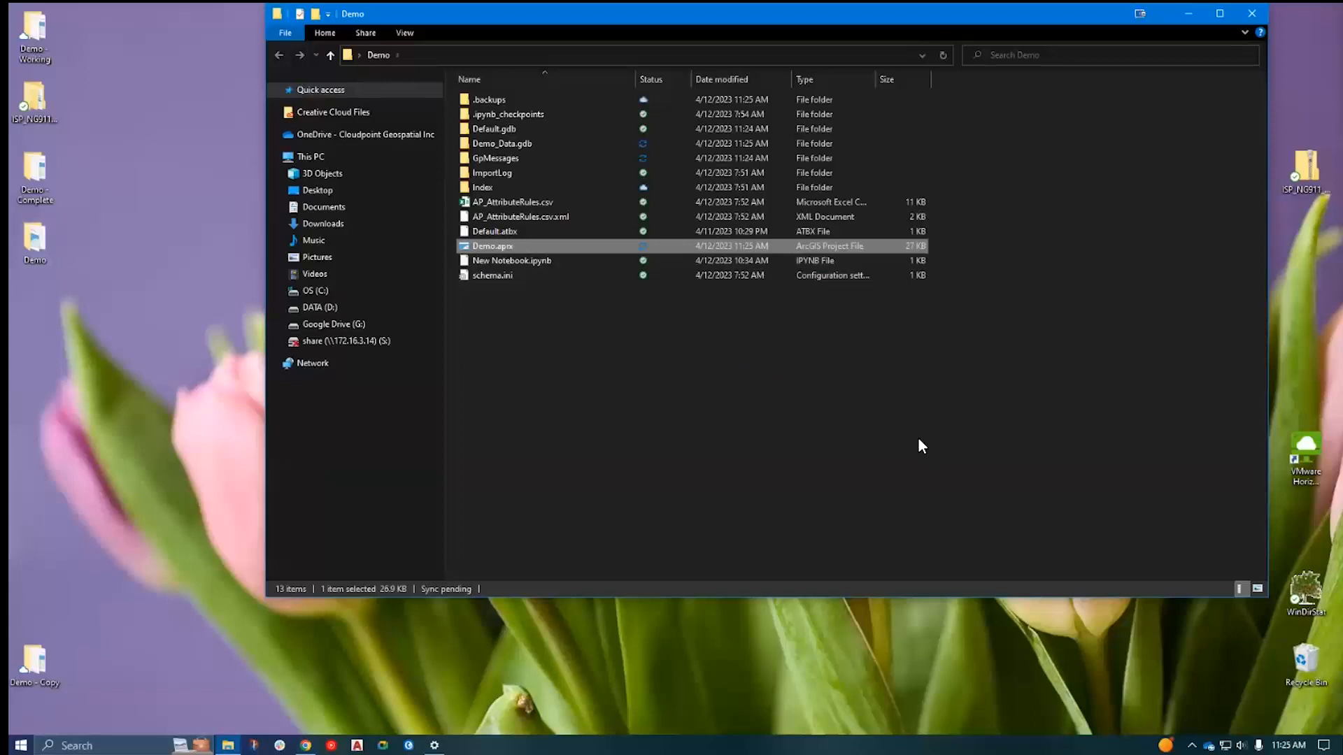
{"action": "key", "text": "Return"}
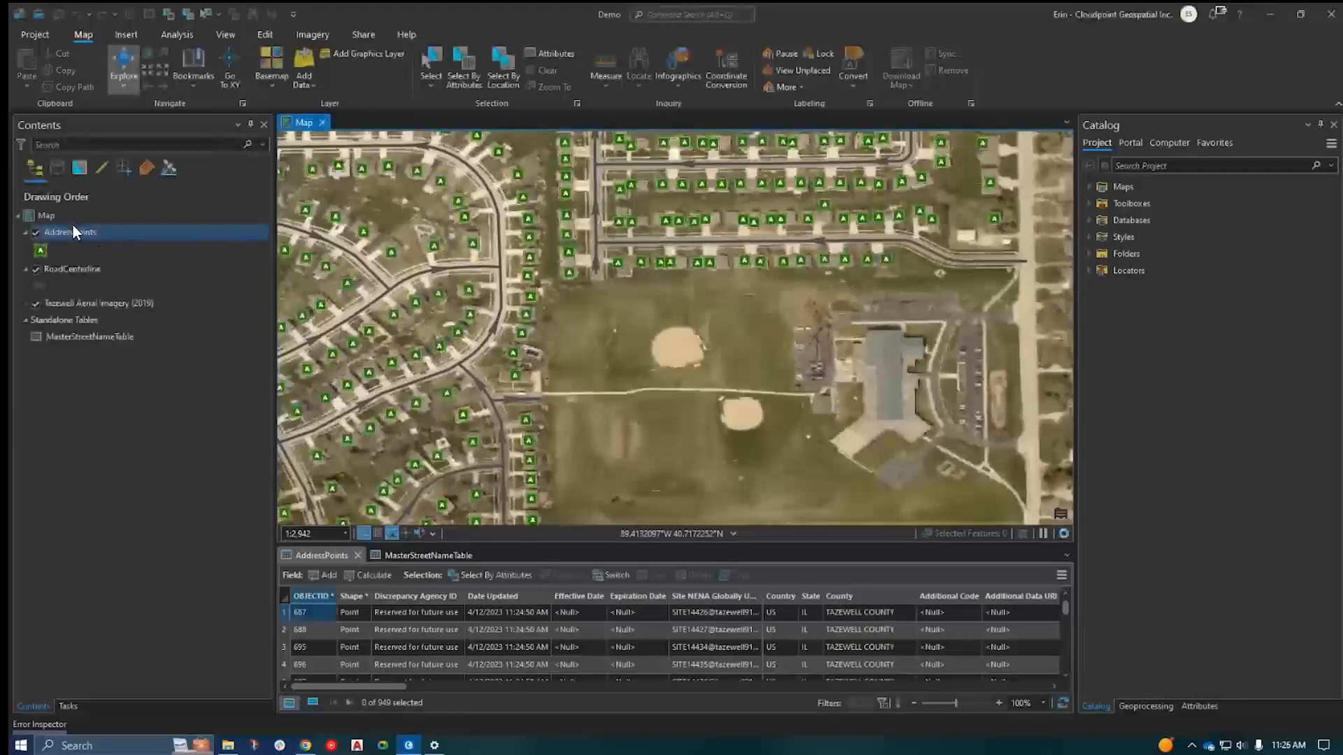
Add the error layers for AddressPoints to the map and check which sublayers the Error Layers group contains.
{"action": "right_click", "coordinate": [73, 226]}
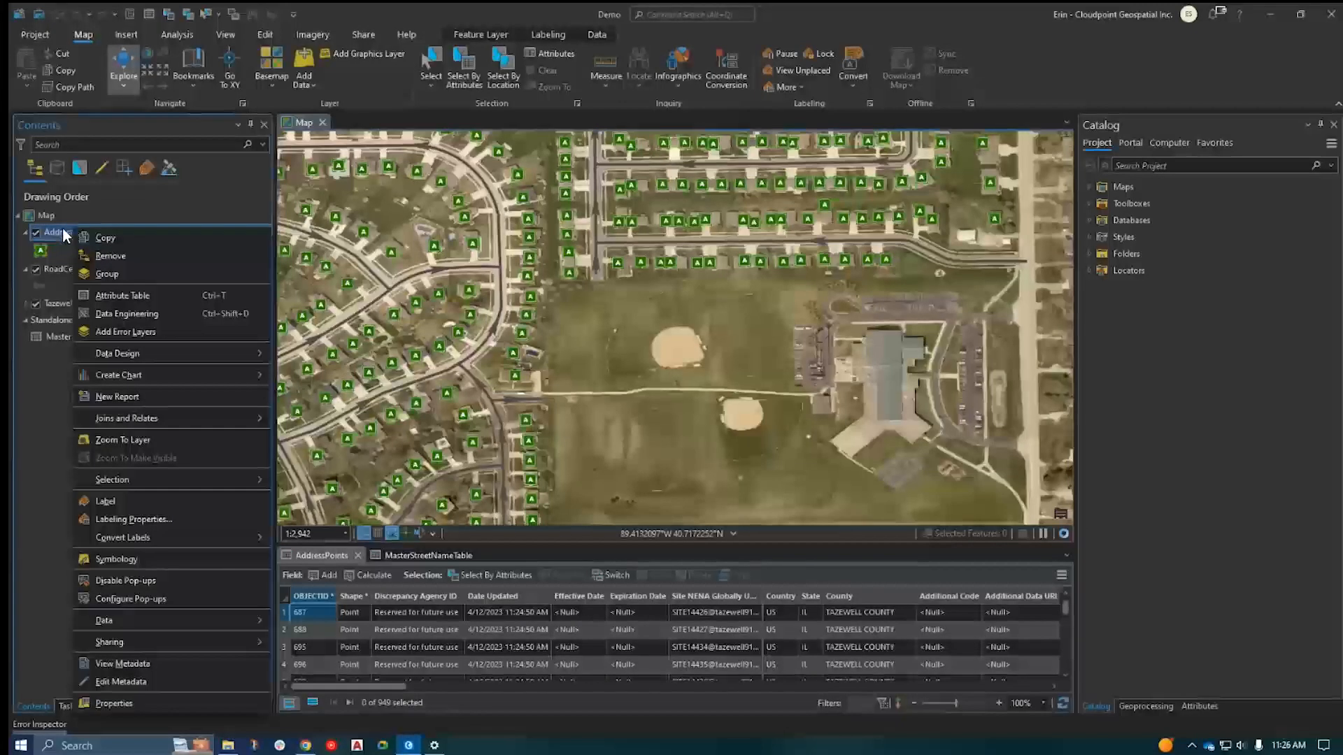
{"action": "left_click", "coordinate": [117, 334]}
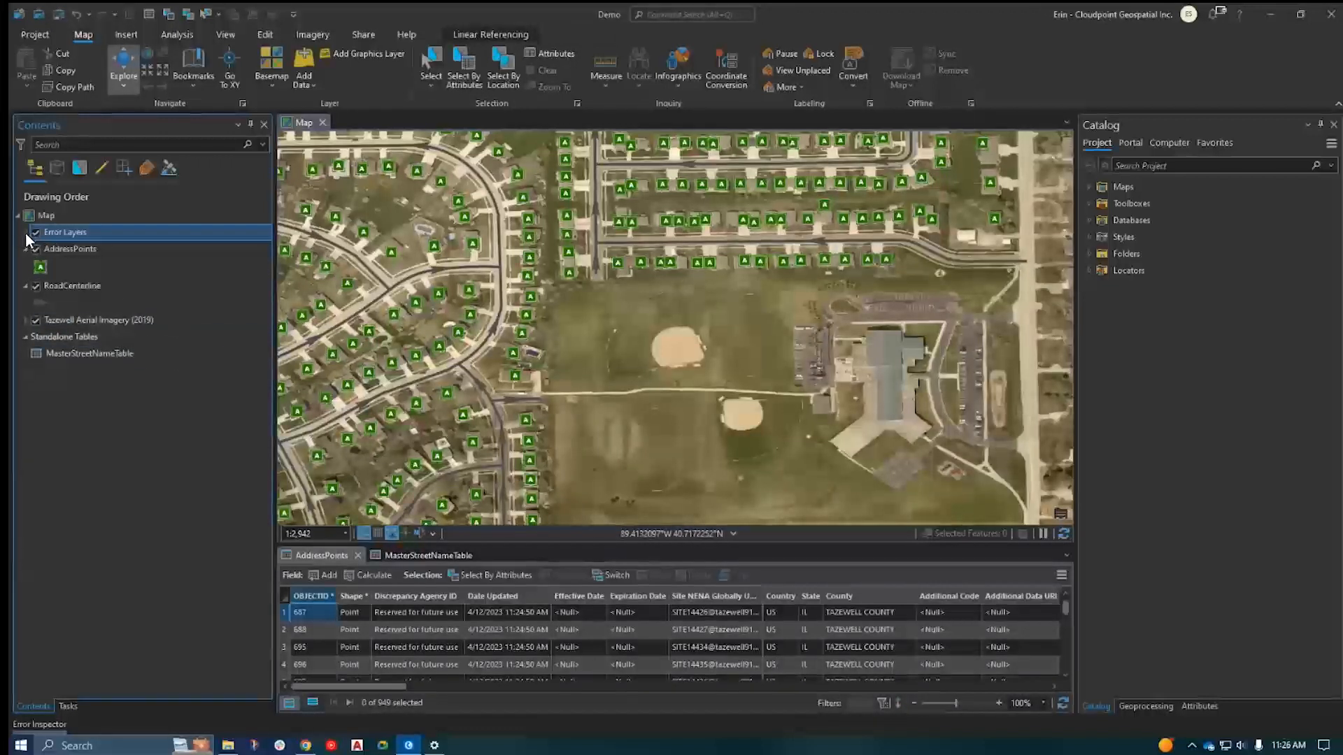
{"action": "left_click", "coordinate": [25, 233]}
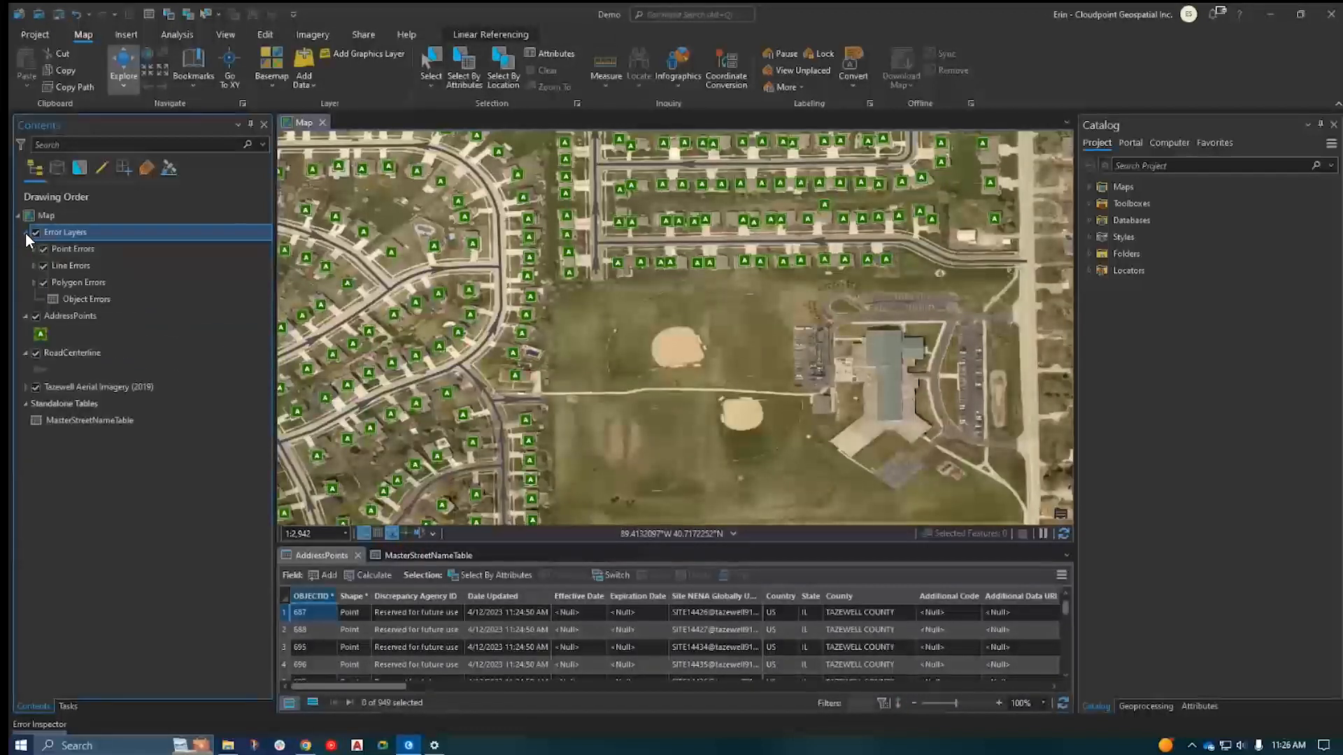
{"action": "left_click", "coordinate": [26, 232]}
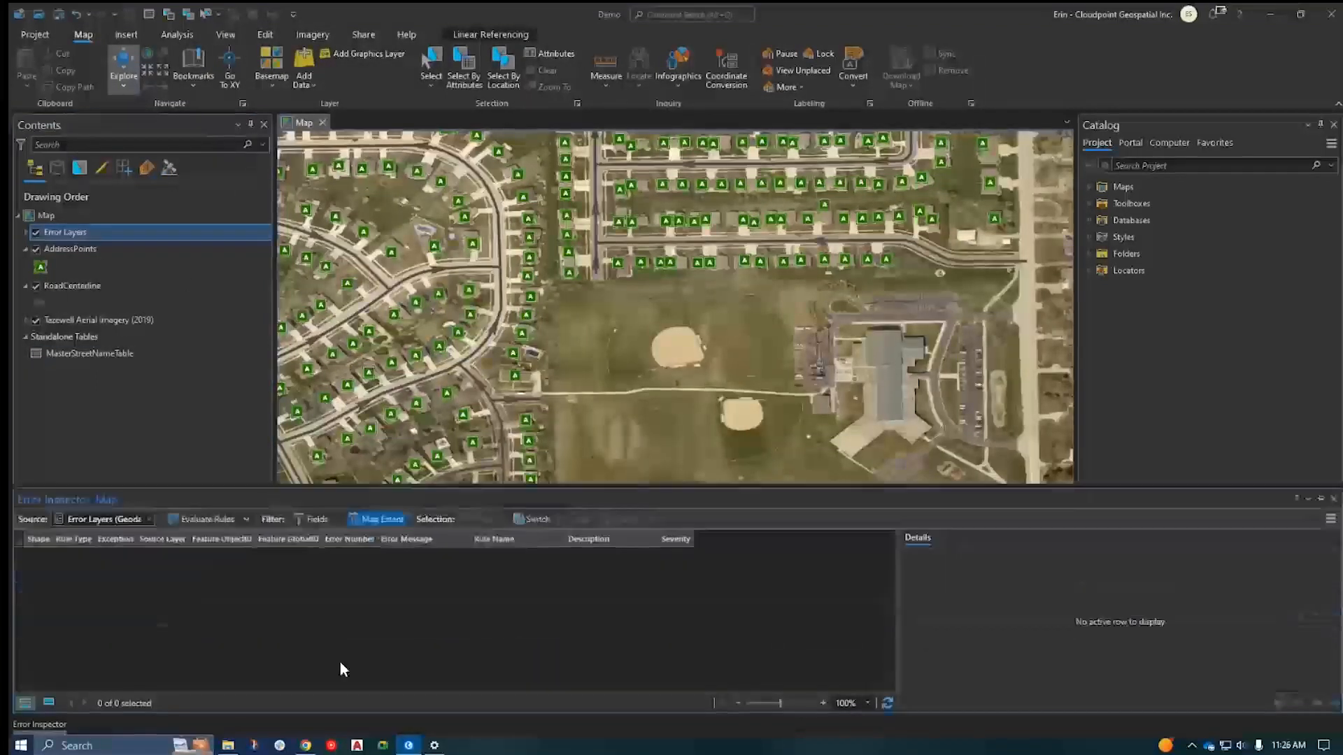
List the validation errors for the wider address point area in the Error Inspector.
{"action": "scroll", "coordinate": [572, 368], "scroll_direction": "down", "scroll_amount": 5}
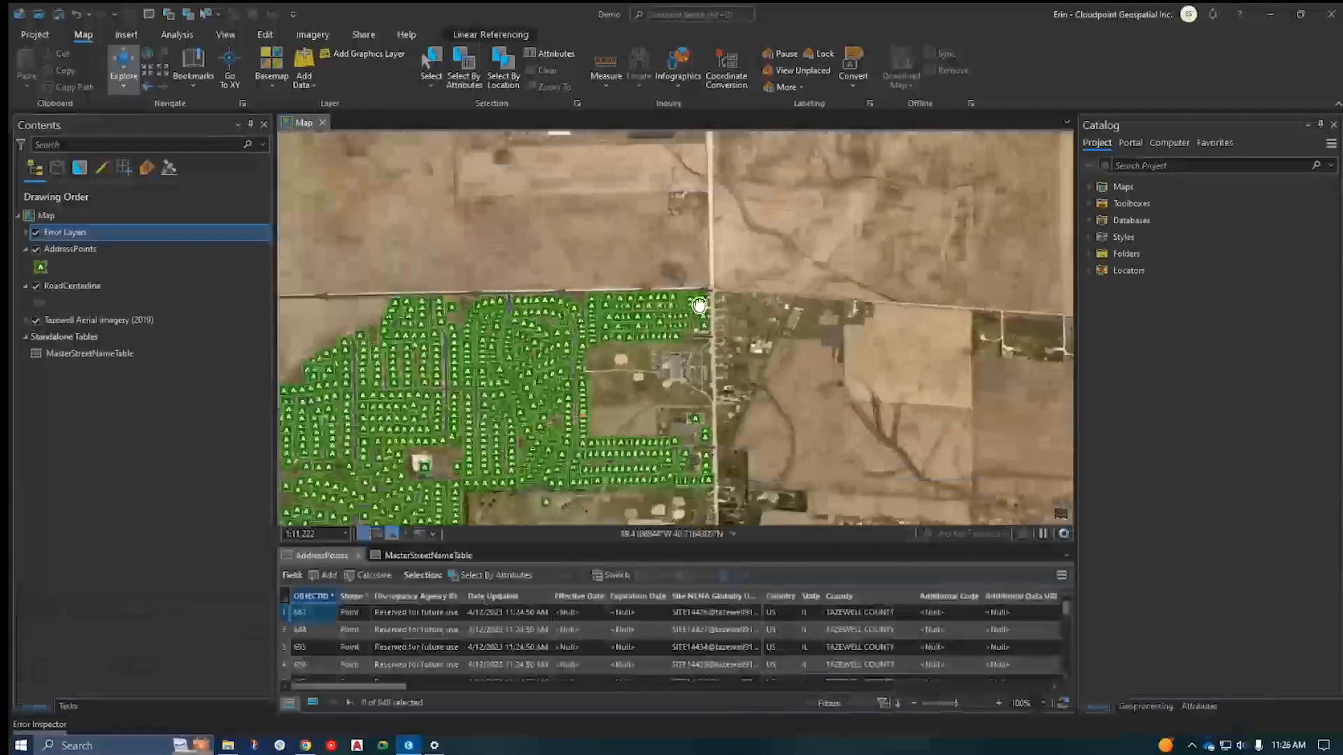
{"action": "left_click_drag", "start_coordinate": [699, 306], "coordinate": [768, 240]}
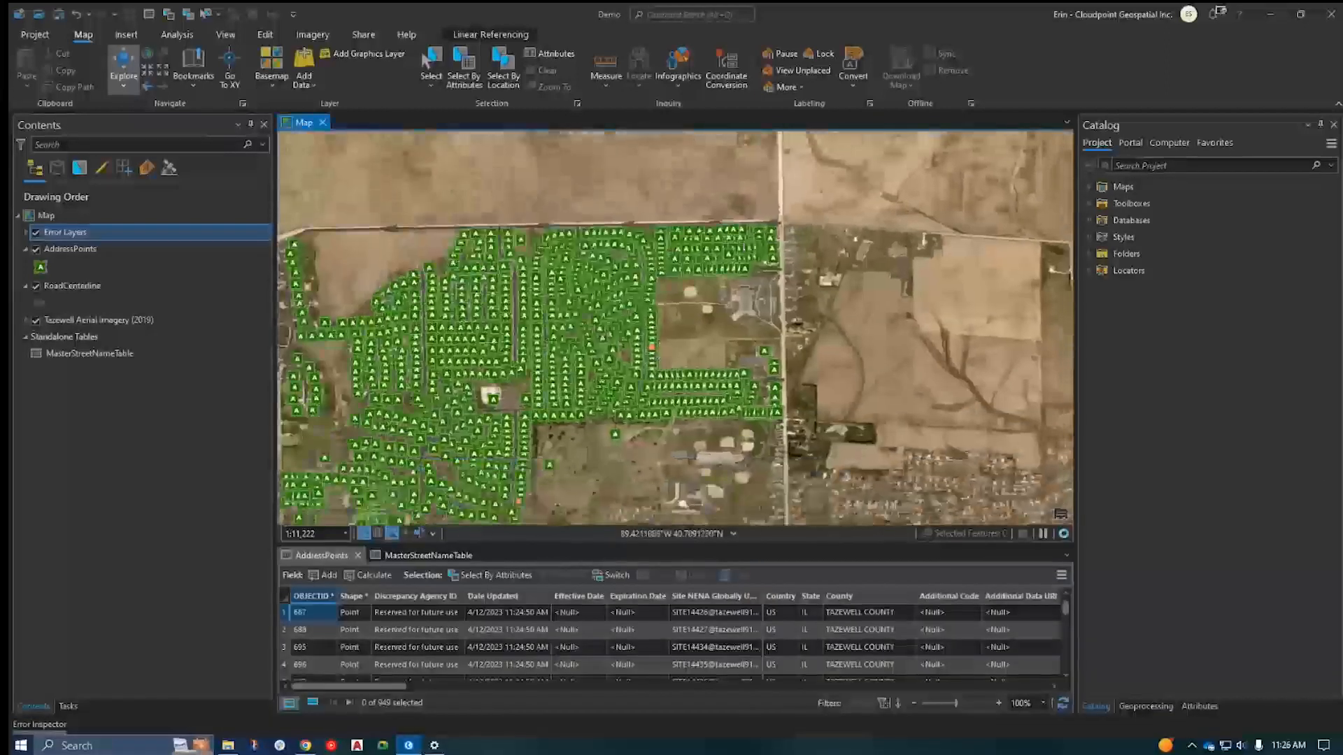
{"action": "left_click", "coordinate": [63, 727]}
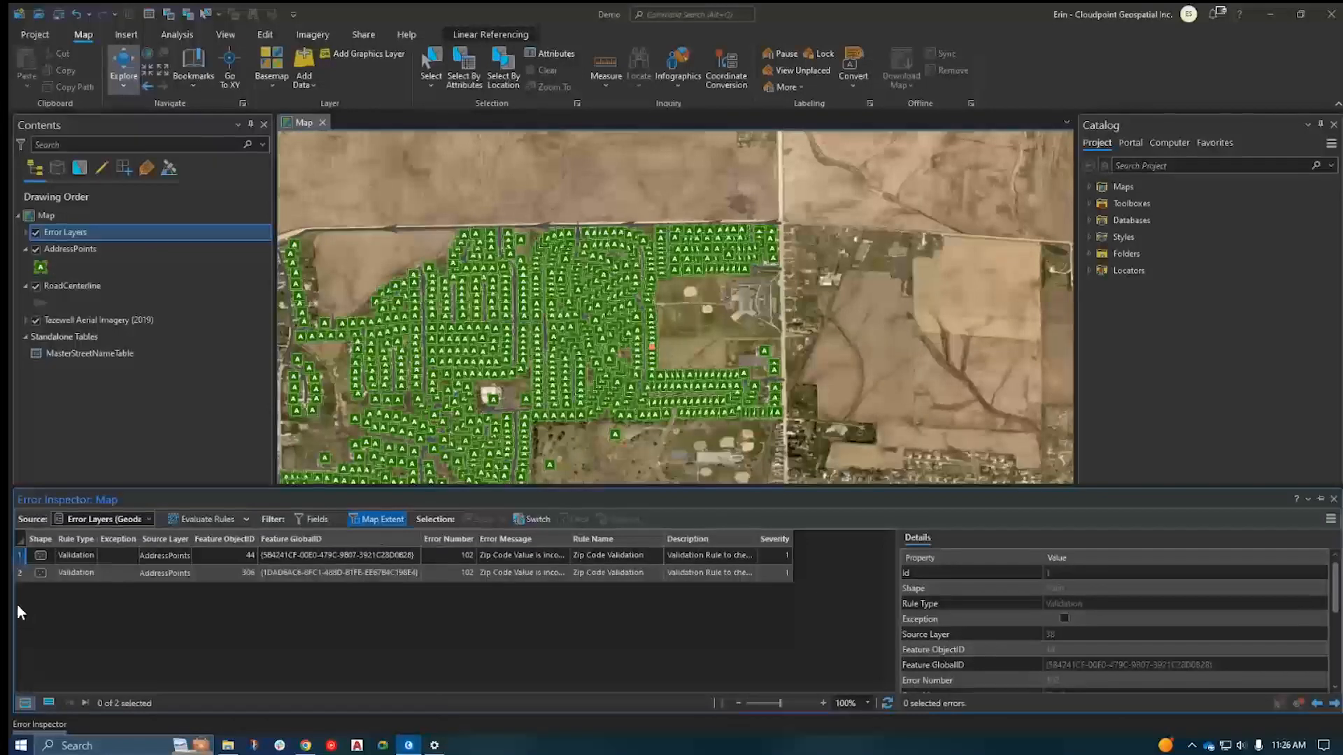
Zoom to the Zip Code Validation error for feature ObjectID 44 and select its address point on the map.
{"action": "right_click", "coordinate": [23, 557]}
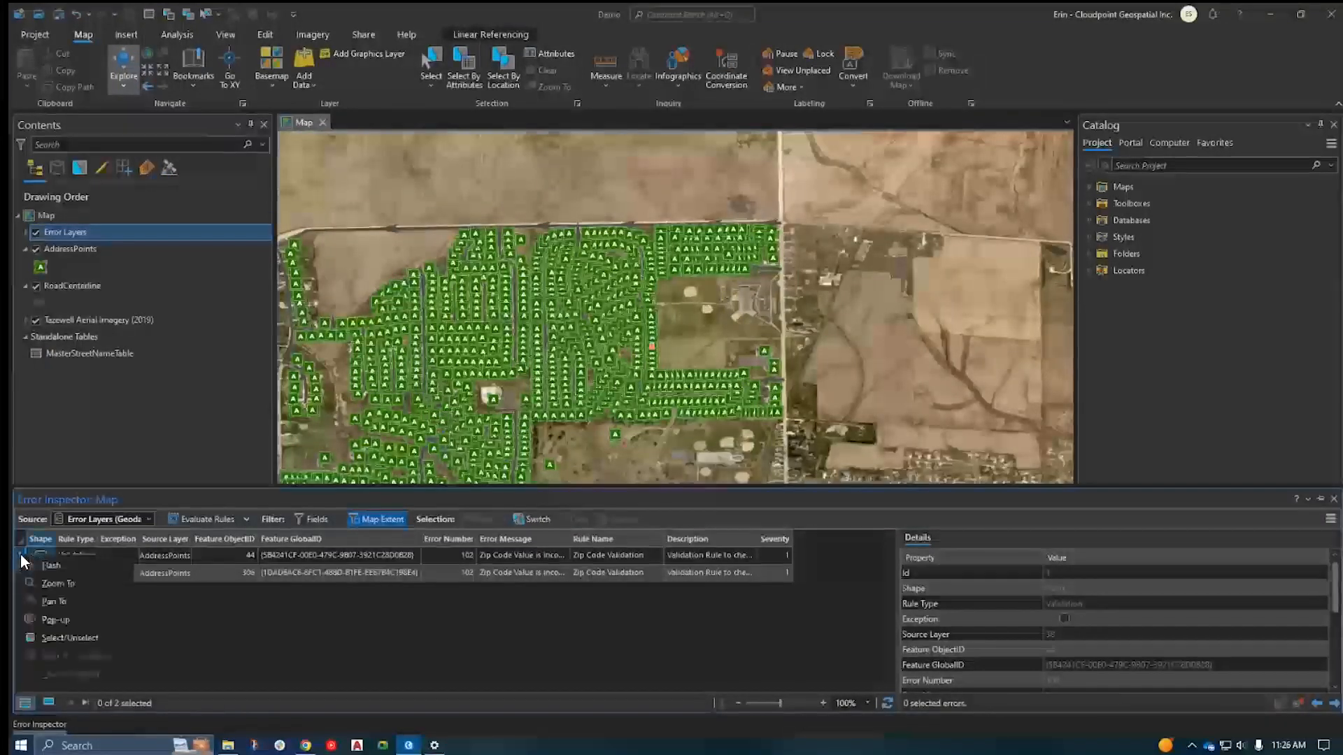
{"action": "left_click", "coordinate": [47, 581]}
{"action": "left_click", "coordinate": [372, 517]}
{"action": "scroll", "coordinate": [672, 332], "scroll_direction": "up", "scroll_amount": 4}
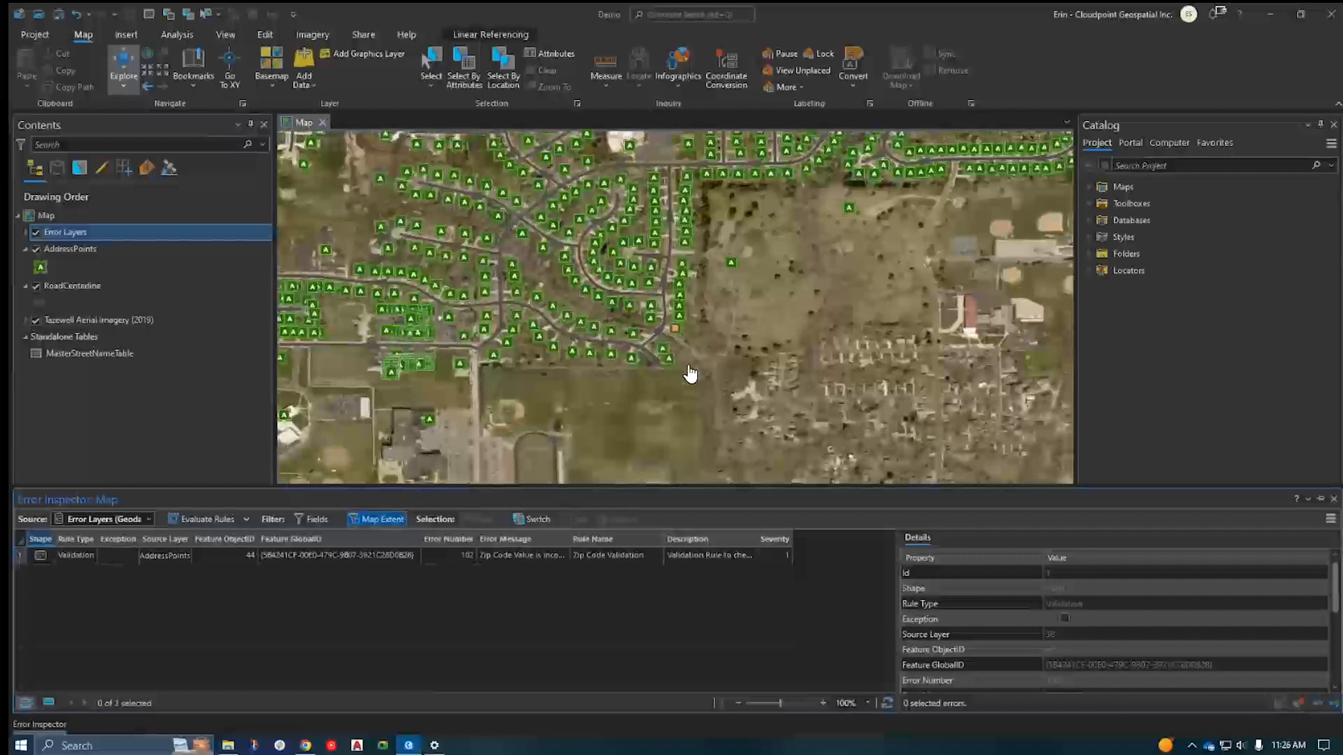
{"action": "left_click", "coordinate": [431, 70]}
{"action": "left_click", "coordinate": [677, 326]}
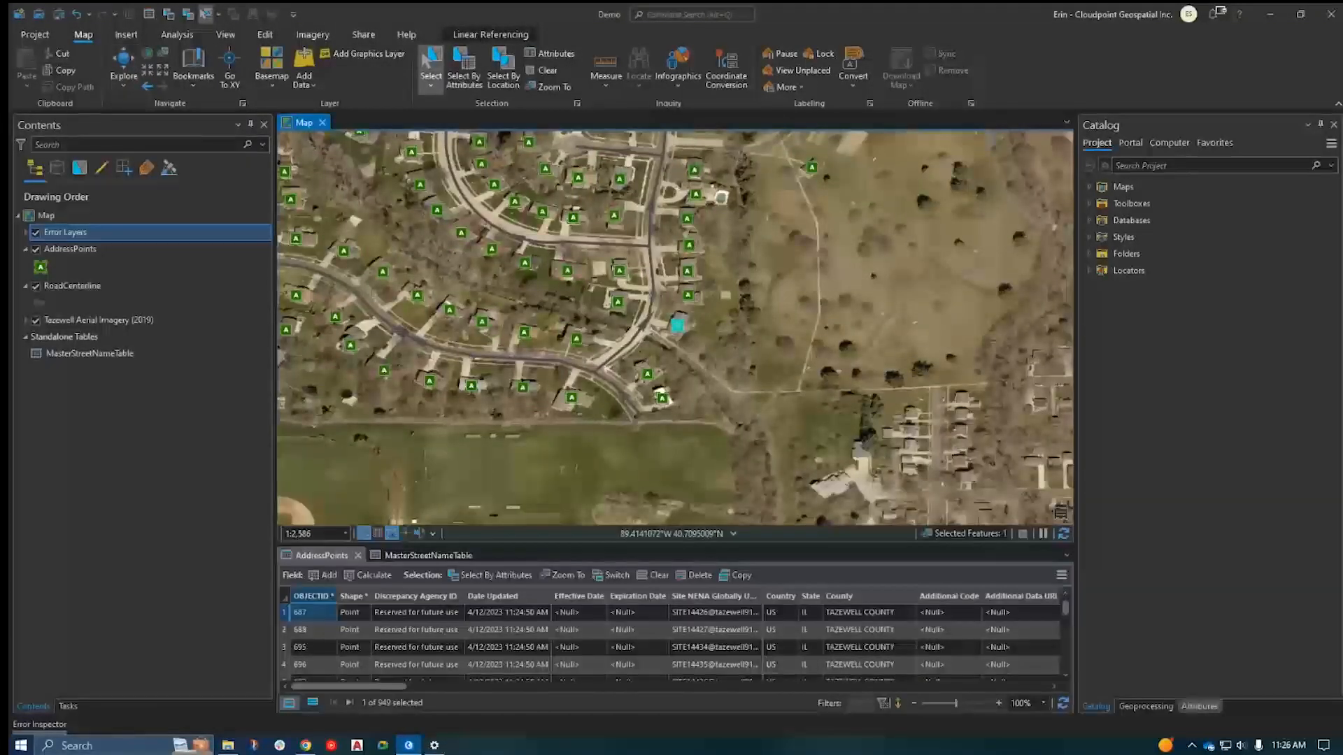
Set the selected address point's Postal Code to 61571 and clear the selection.
{"action": "left_click", "coordinate": [1200, 707]}
{"action": "scroll", "coordinate": [1203, 532], "scroll_direction": "down", "scroll_amount": 7}
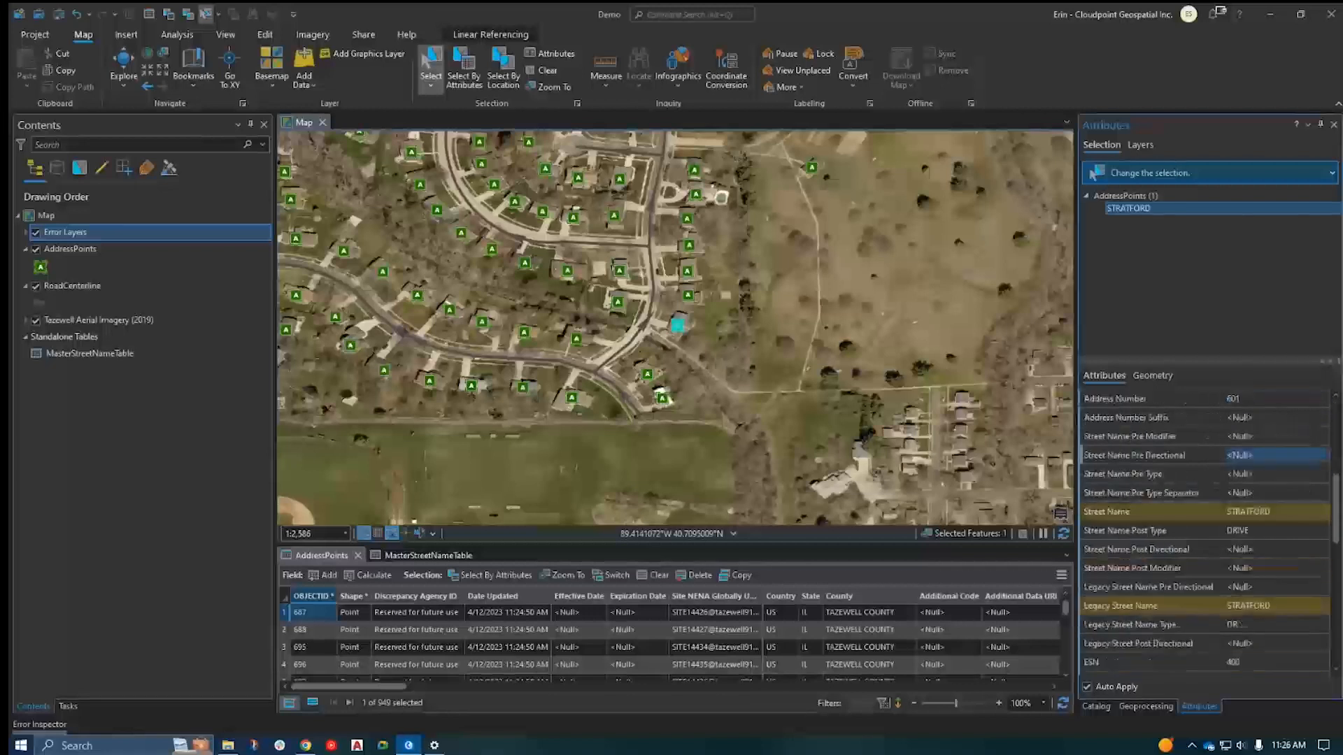
{"action": "left_click", "coordinate": [1276, 550]}
{"action": "type", "text": "61571"}
{"action": "key", "text": "Tab"}
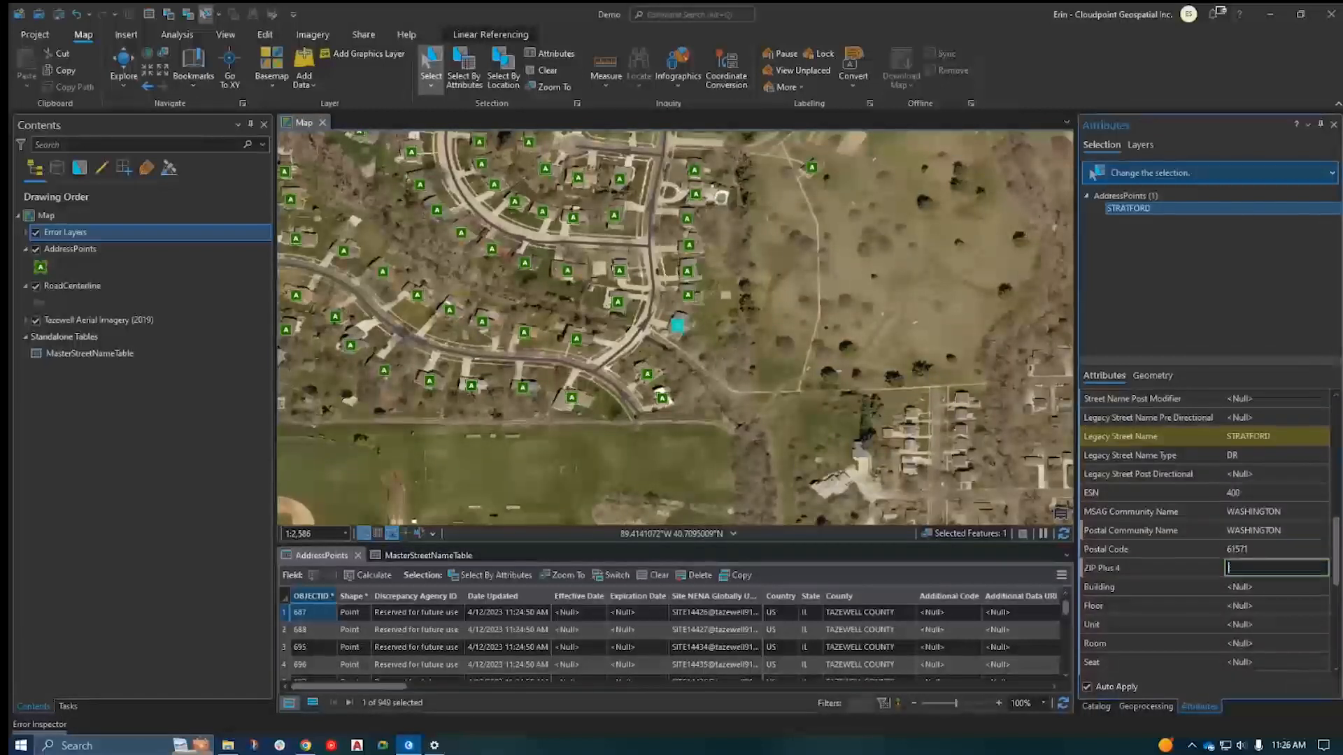
{"action": "left_click", "coordinate": [551, 71]}
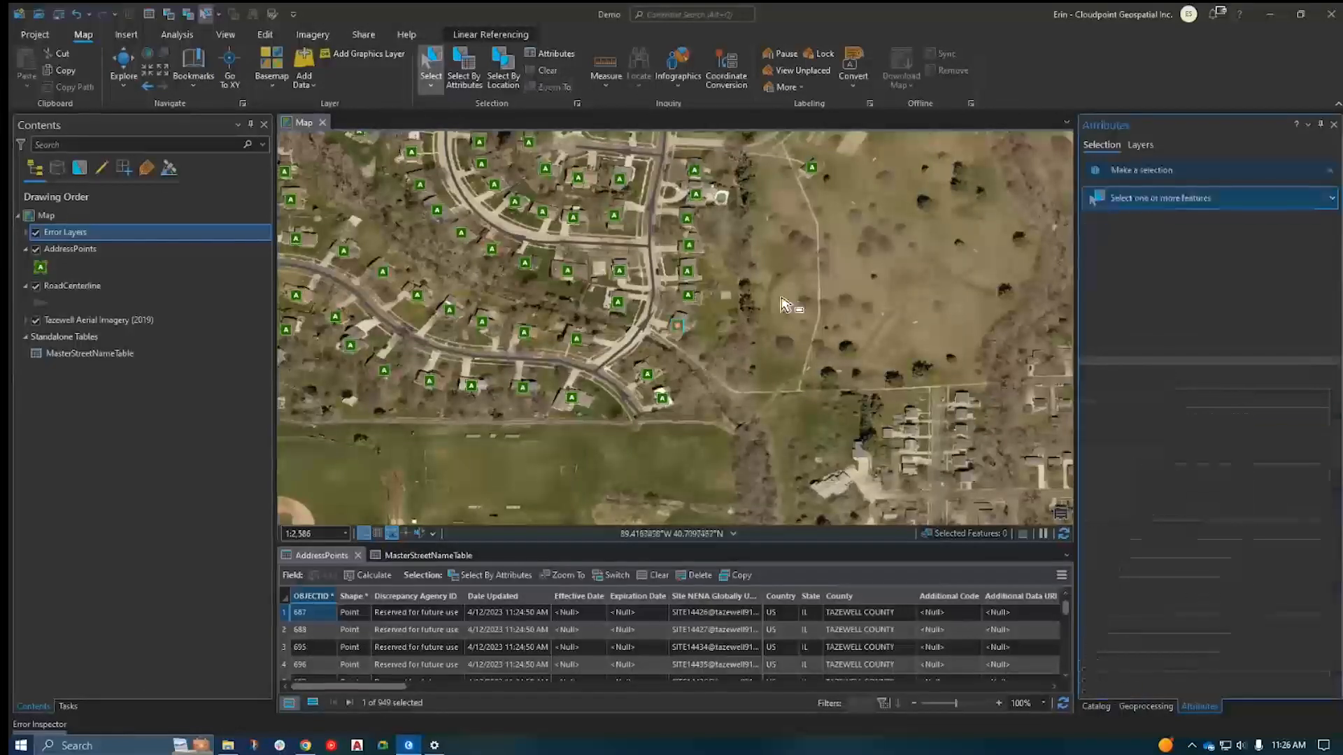
Keep the Error Inspector open and evaluate the batch calculation and validation rules for the visible extent.
{"action": "left_click", "coordinate": [40, 725]}
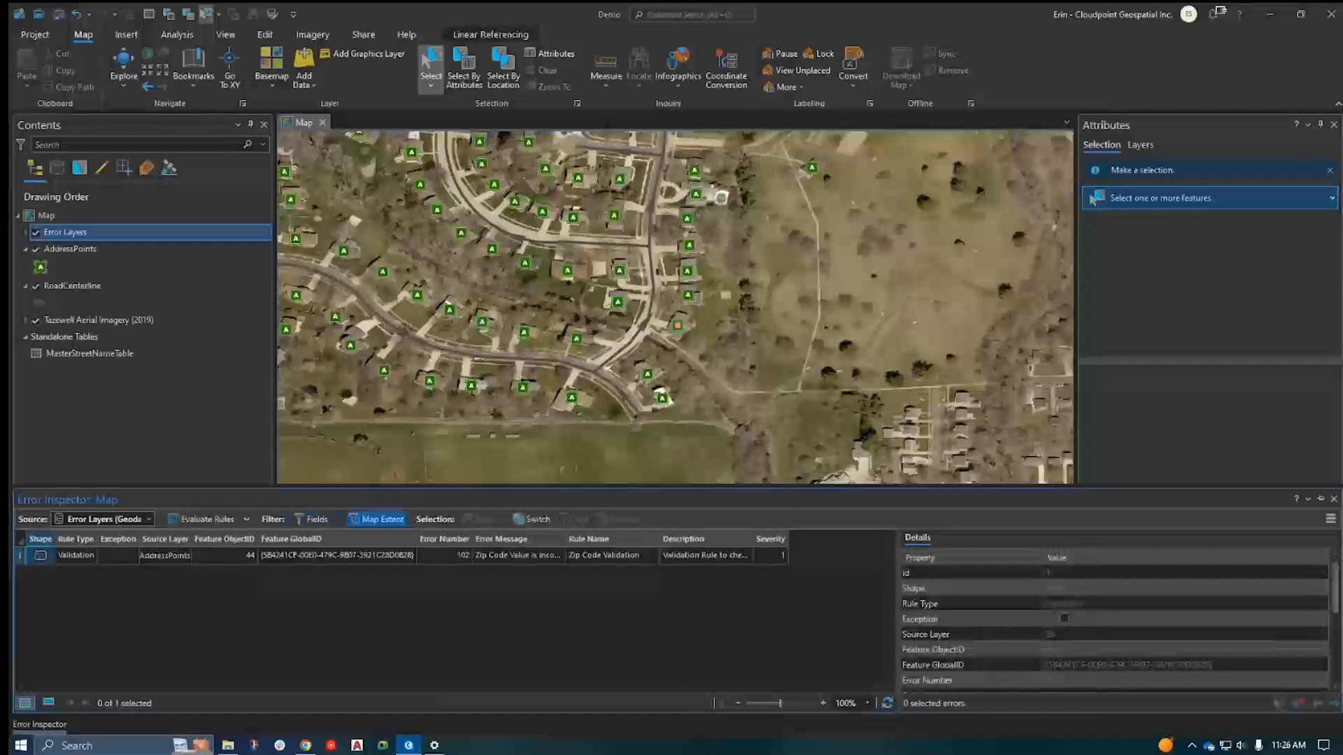
{"action": "left_click", "coordinate": [1321, 500]}
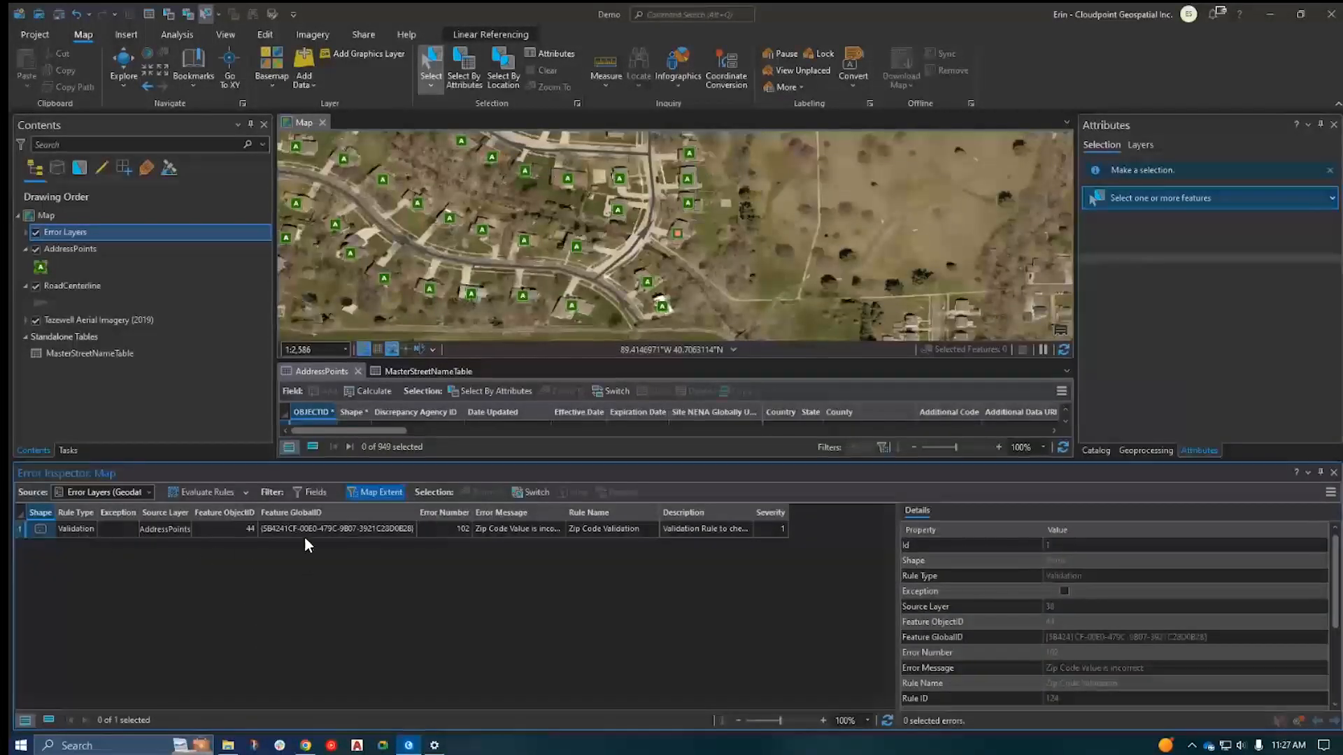
{"action": "left_click", "coordinate": [245, 494]}
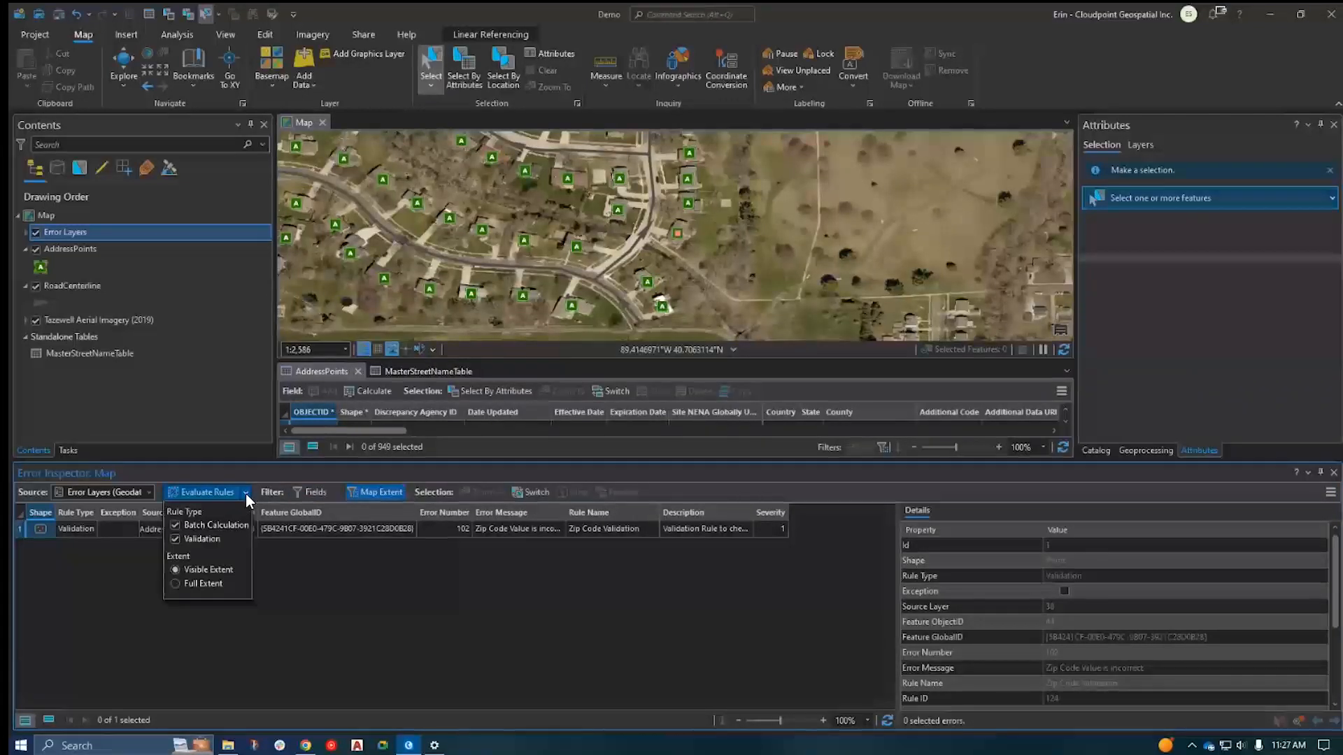
{"action": "left_click", "coordinate": [199, 498]}
{"action": "left_click", "coordinate": [199, 498]}
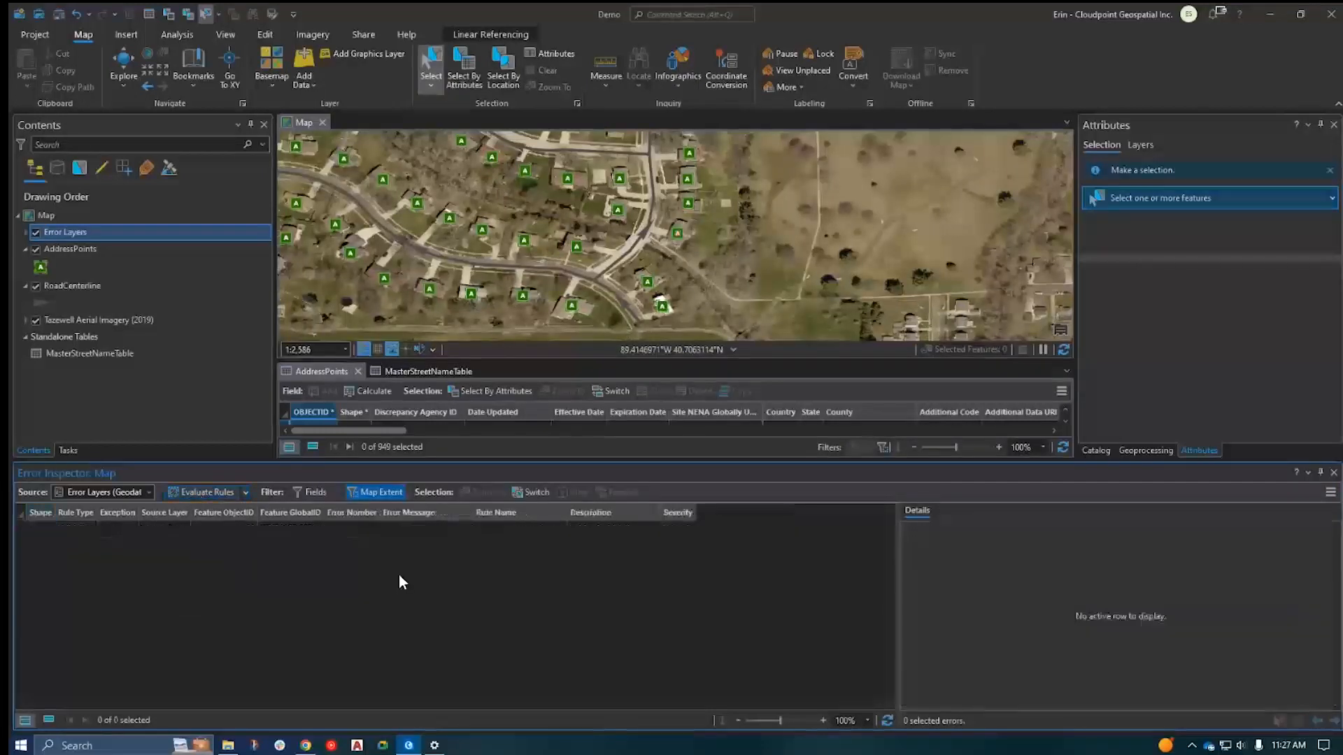
Reselect the corrected address point on the map and change its Postal Code to 61570.
{"action": "scroll", "coordinate": [739, 262], "scroll_direction": "down", "scroll_amount": 5}
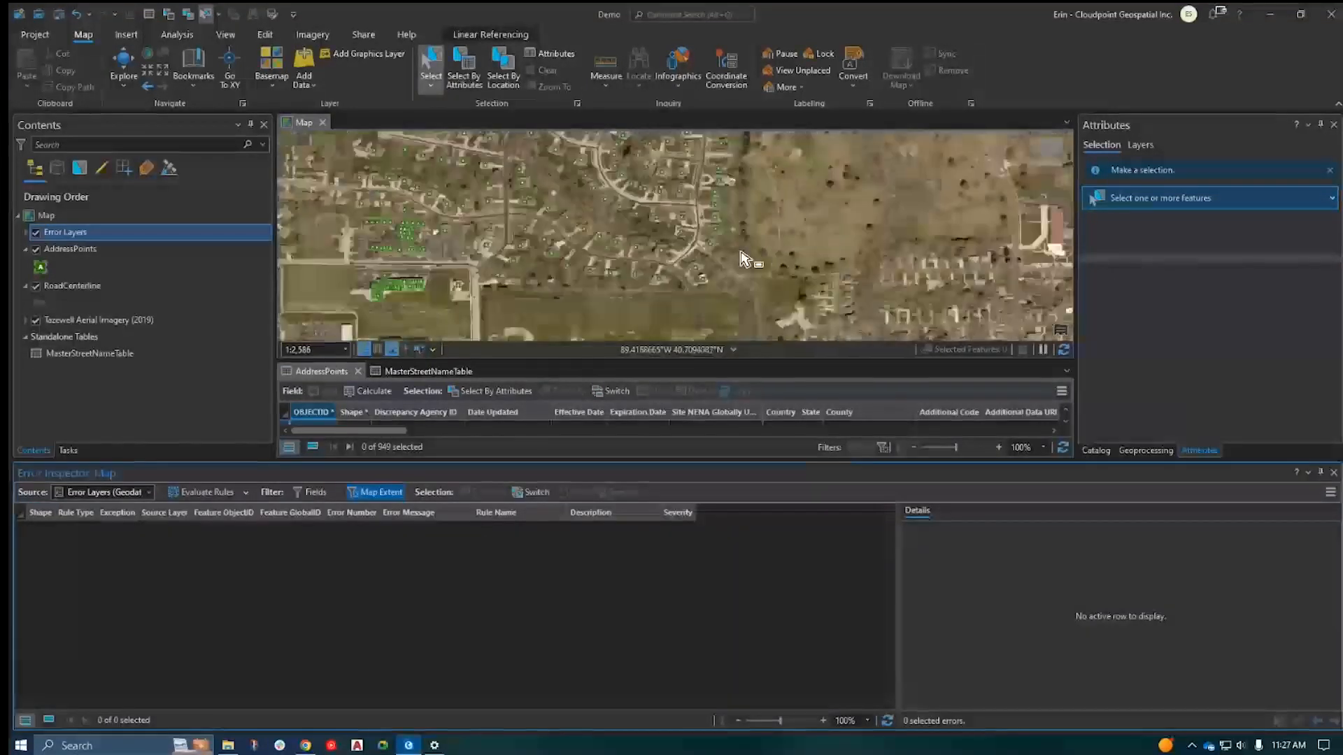
{"action": "scroll", "coordinate": [737, 260], "scroll_direction": "up", "scroll_amount": 4}
{"action": "left_click", "coordinate": [678, 228]}
{"action": "scroll", "coordinate": [1207, 356], "scroll_direction": "down", "scroll_amount": 6}
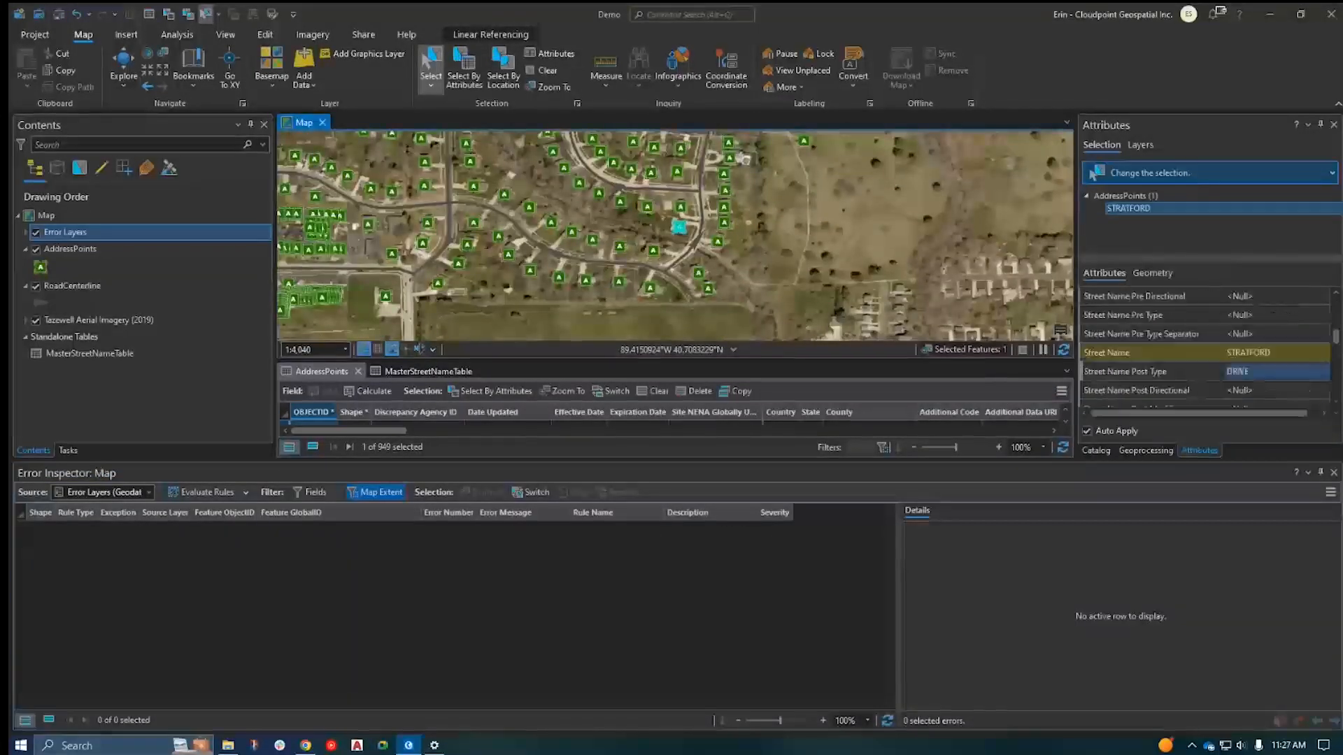
{"action": "scroll", "coordinate": [1207, 357], "scroll_direction": "down", "scroll_amount": 2}
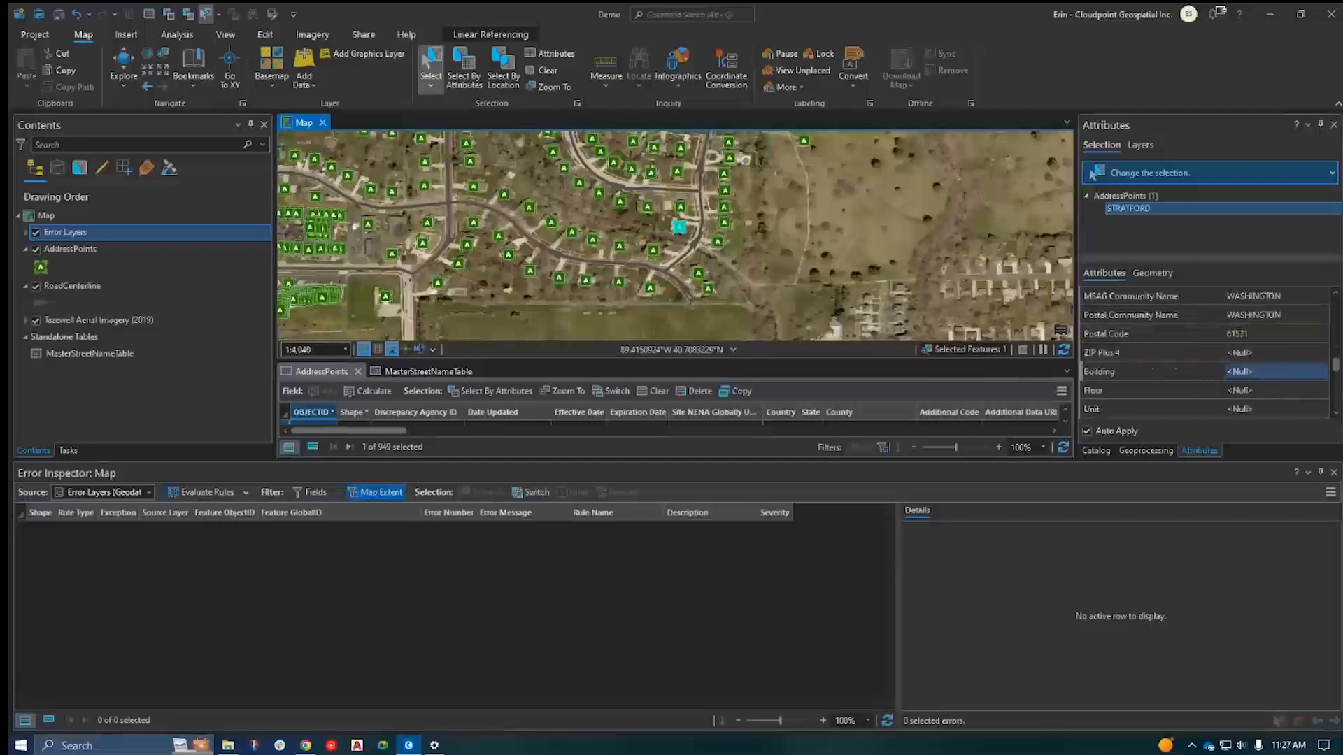
{"action": "left_click", "coordinate": [1260, 335]}
{"action": "type", "text": "6157"}
{"action": "key", "text": "Tab"}
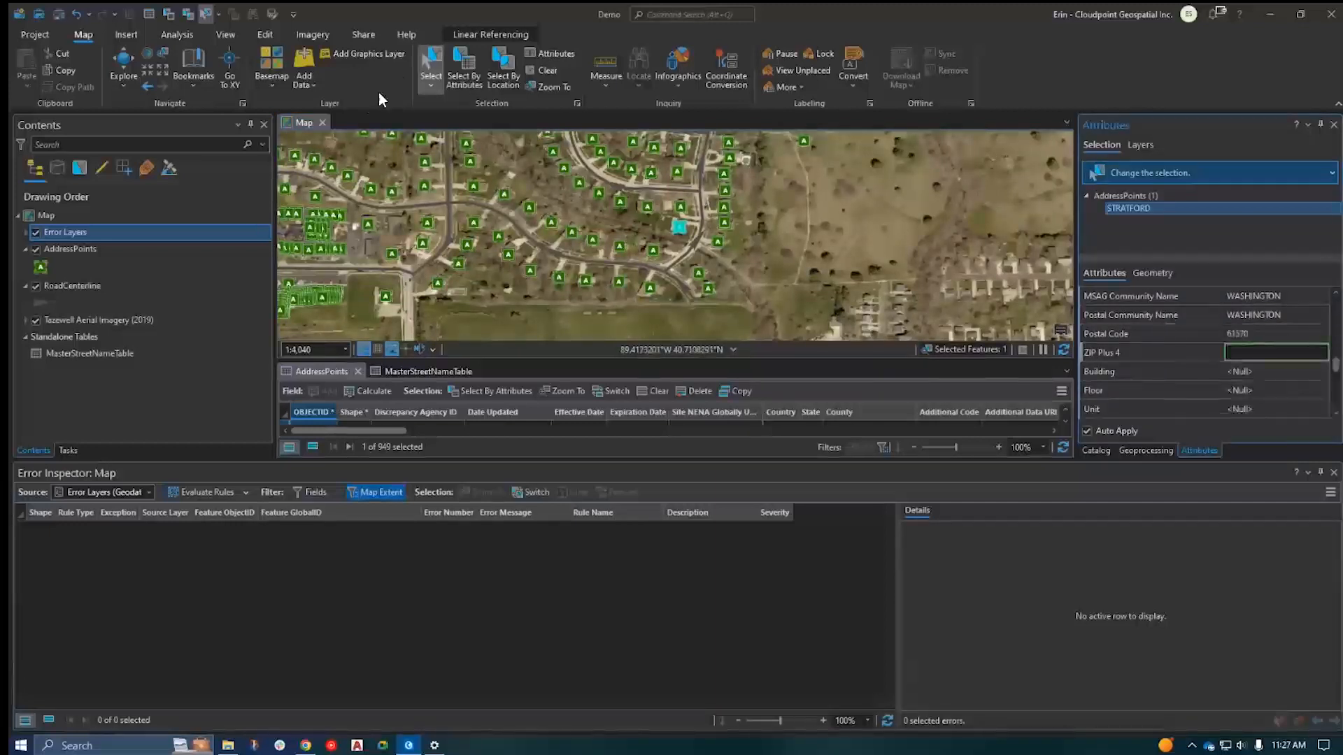
Clear the map selection and evaluate the rules again for the visible extent after the postal code change.
{"action": "left_click", "coordinate": [271, 16]}
{"action": "left_click", "coordinate": [688, 397]}
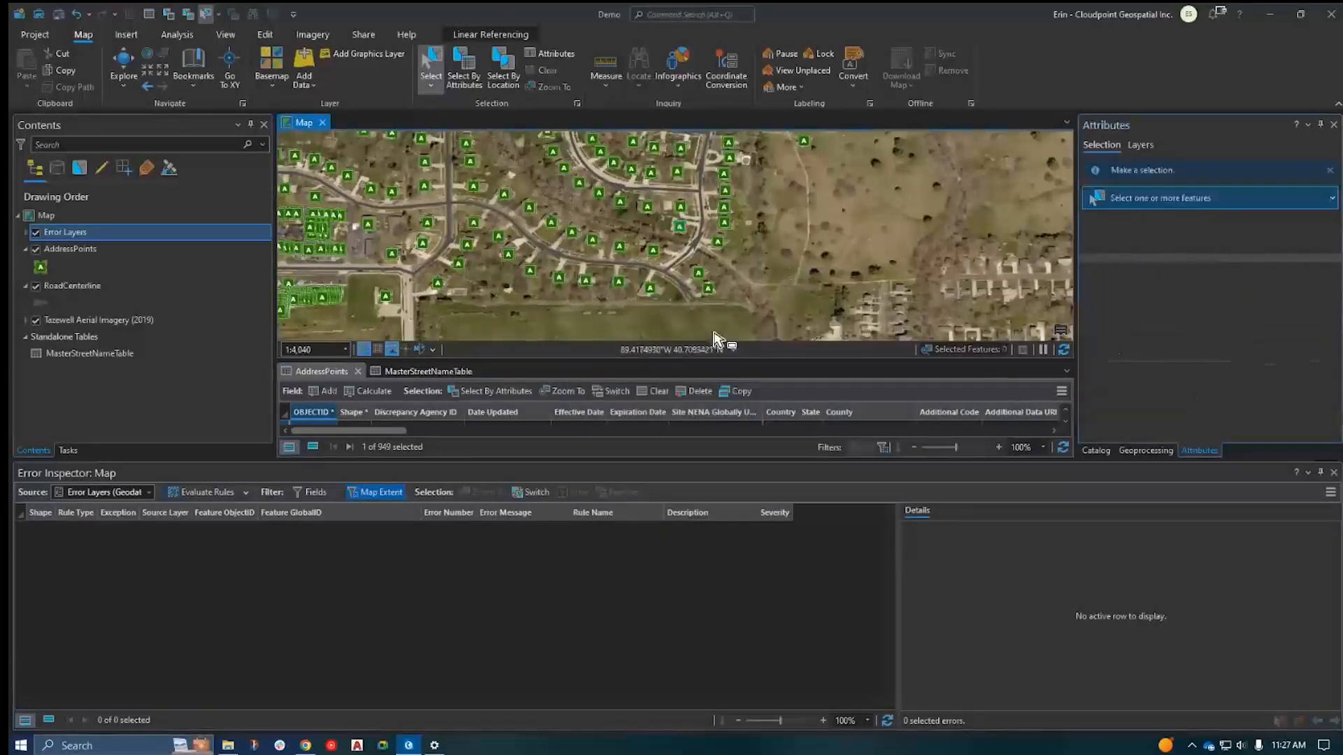
{"action": "left_click", "coordinate": [221, 494]}
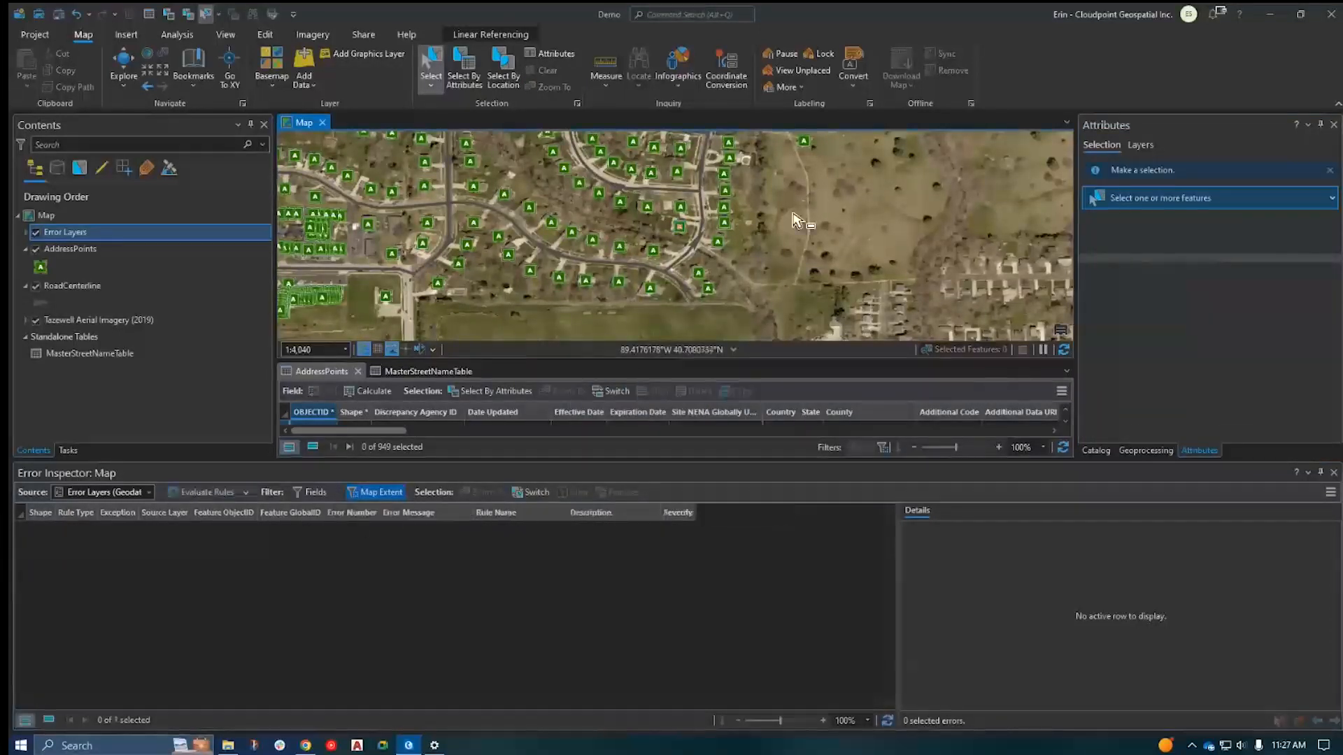